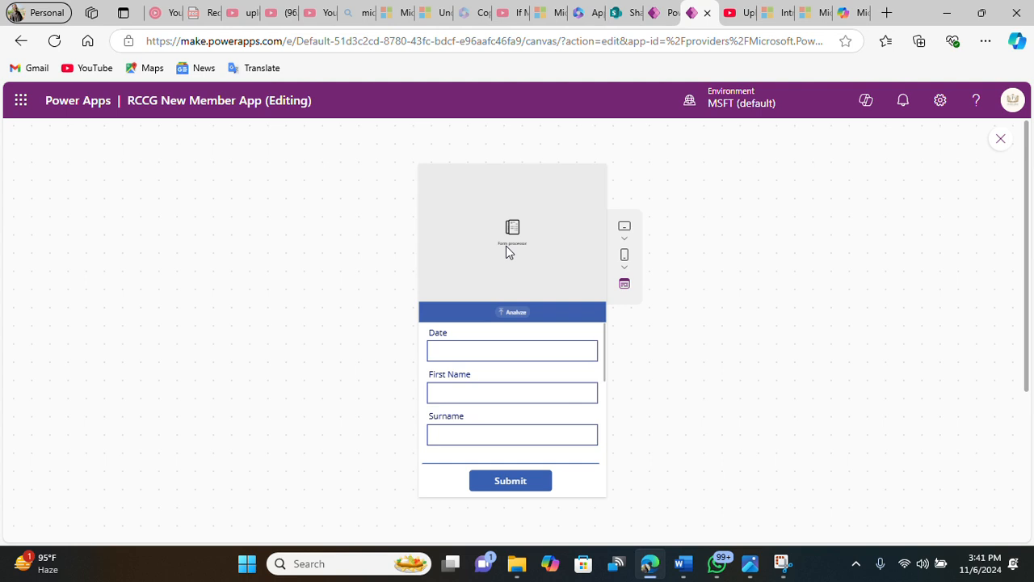
Step: Upload the photo WhatsApp Image 2024-10-25 at 15.15.21 into the form processor for analysis
left_click(522, 316)
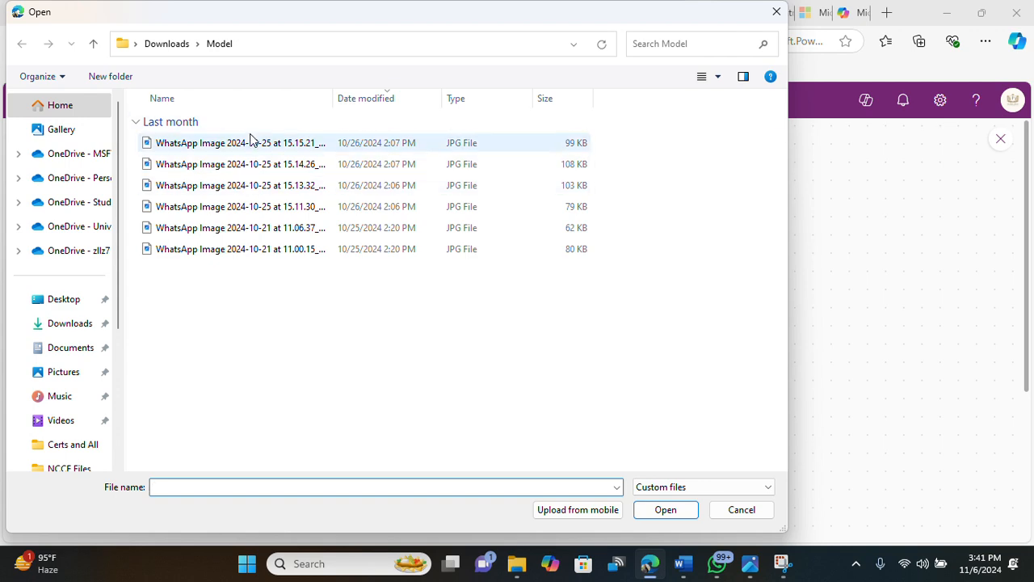
left_click(251, 145)
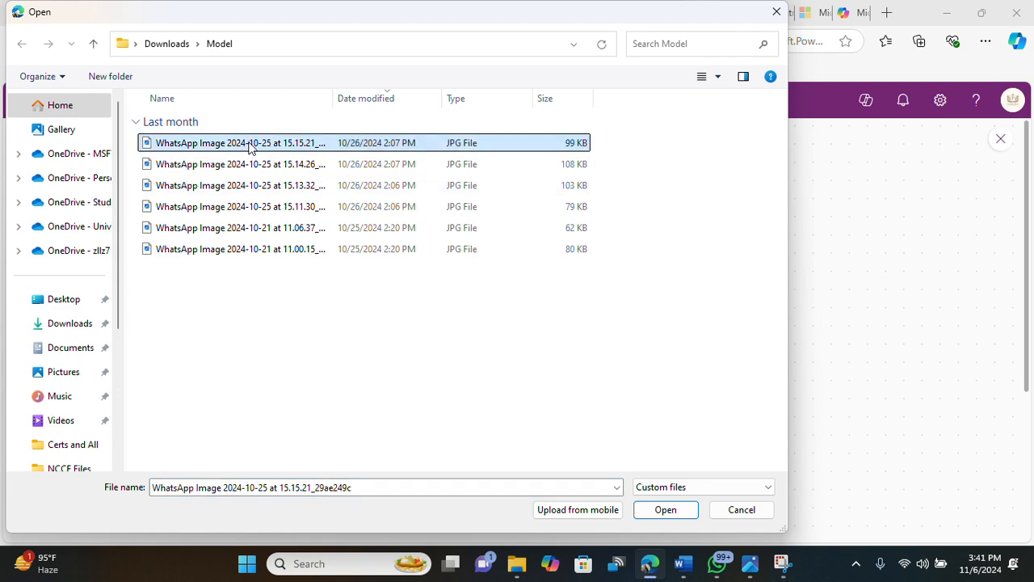
left_click(671, 509)
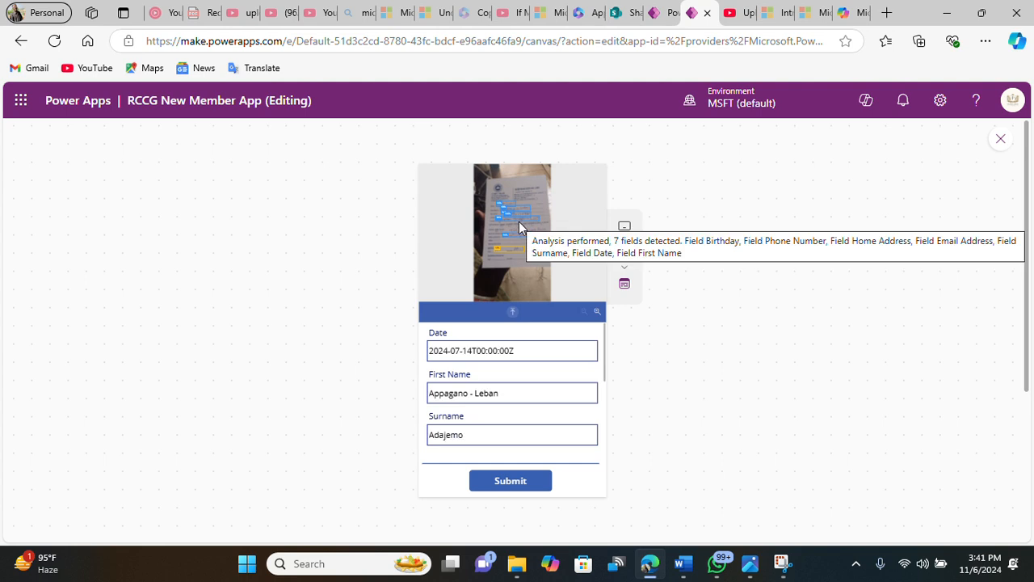
Step: Edit the extracted First Name value by deleting a character between the two names
left_click(474, 393)
key("BackSpace")
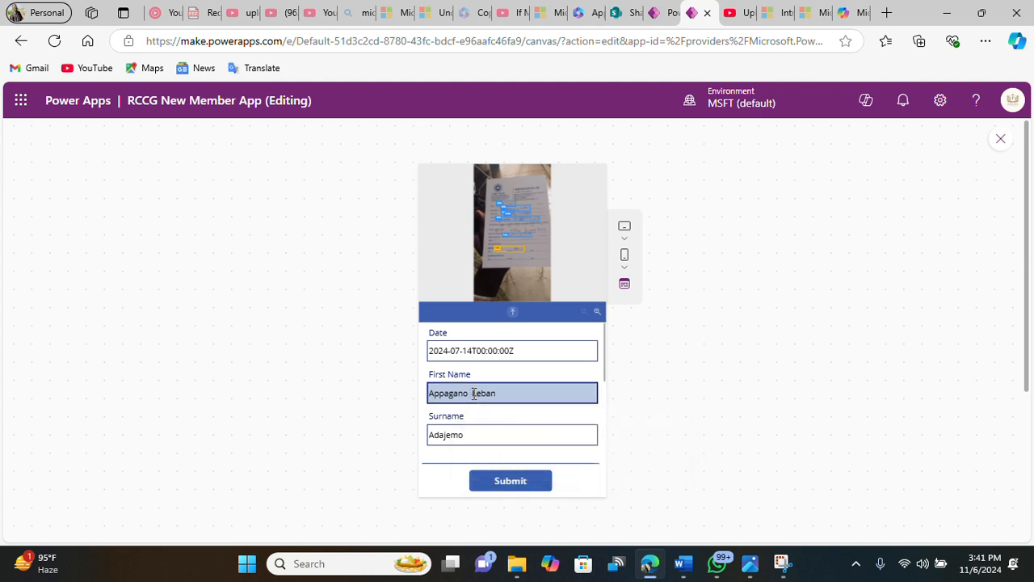
left_click(553, 370)
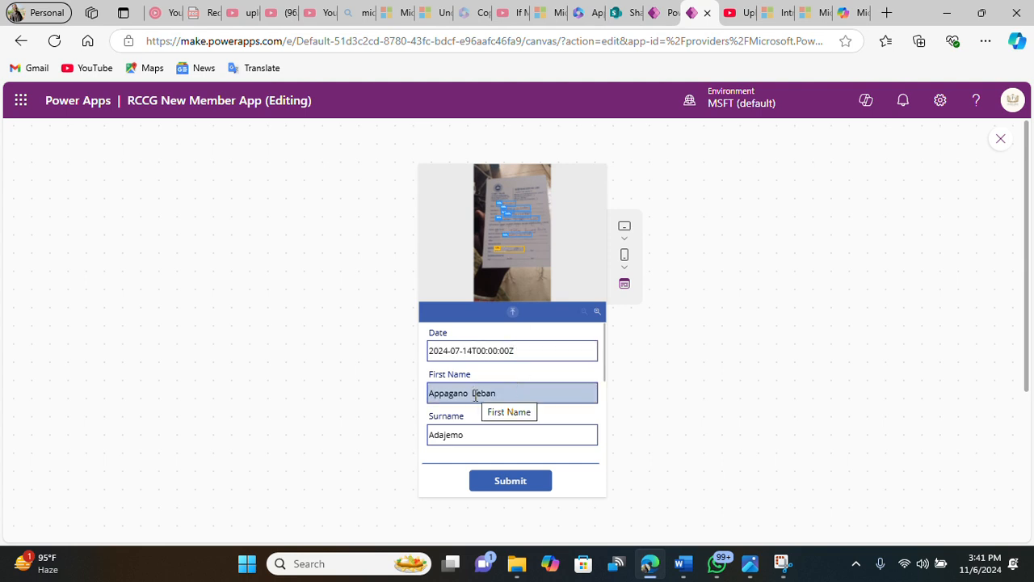
Step: Correct the extracted Email Address value by removing the stray space before the capital L
scroll(480, 391, "down", 2)
scroll(482, 397, "down", 1)
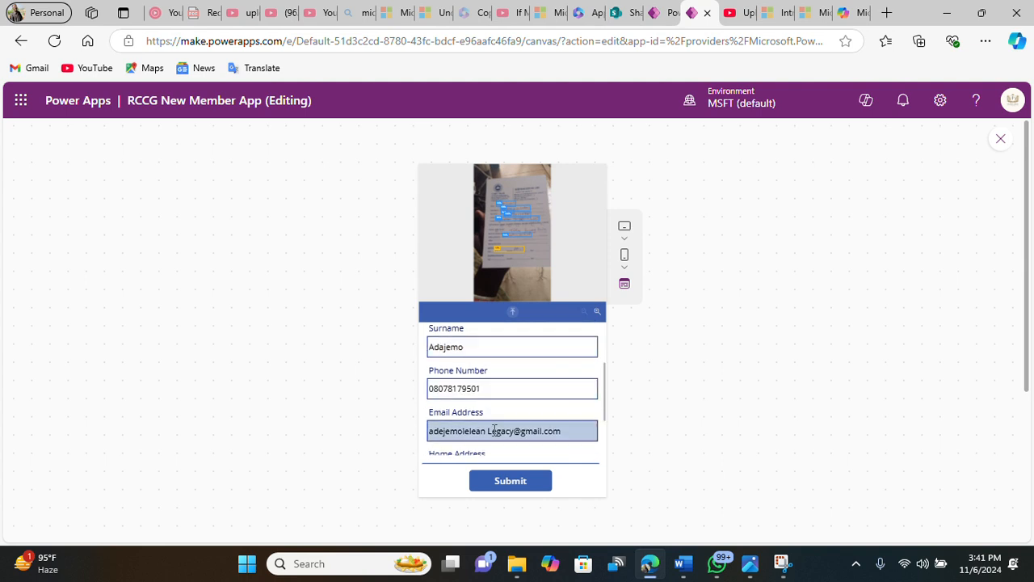
left_click(488, 433)
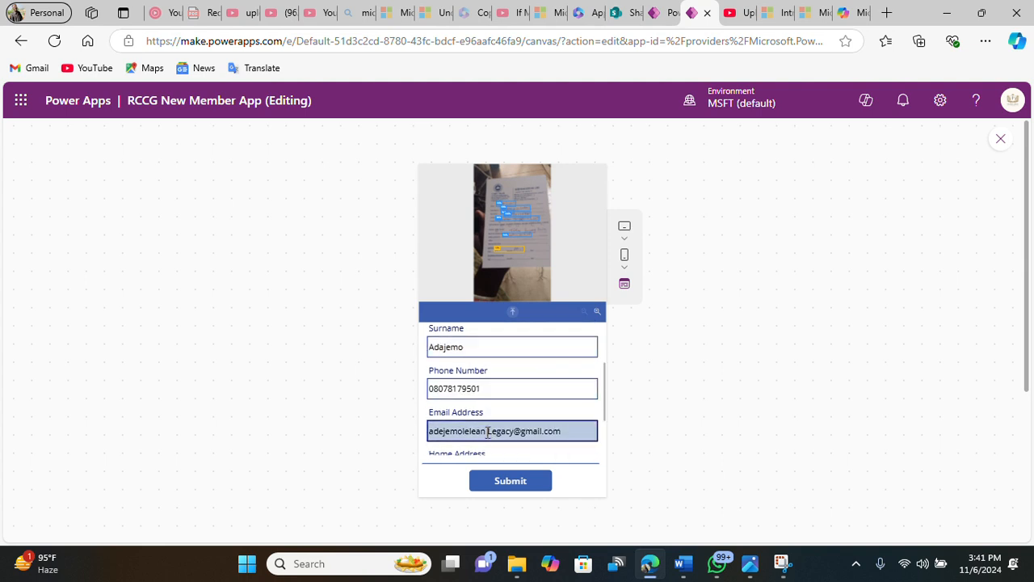
key("BackSpace")
key("Delete")
type("L")
Step: Zoom into and scroll through the analyzed card photo to inspect the detected field boxes
scroll(491, 401, "down", 2)
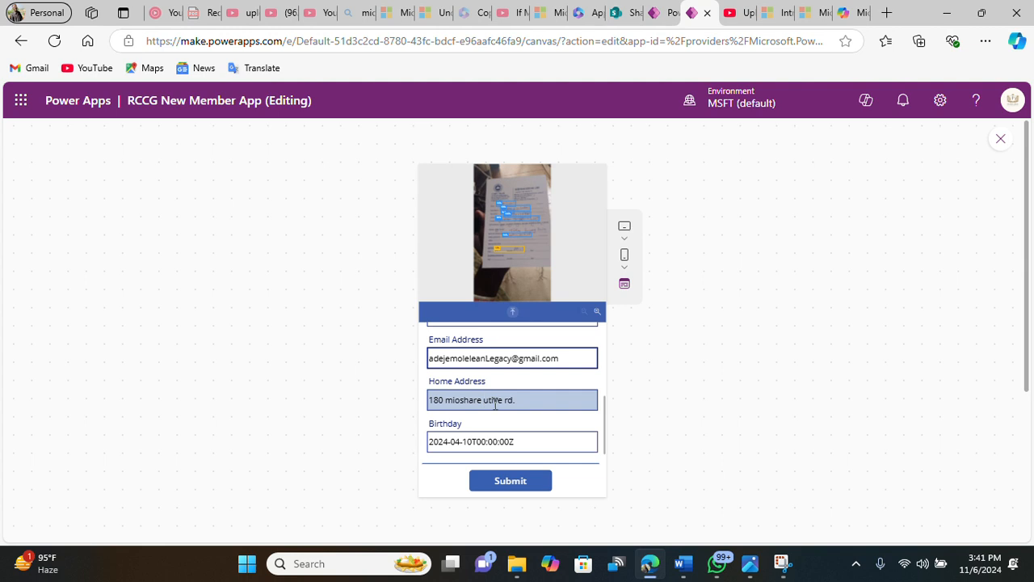
scroll(511, 400, "up", 4)
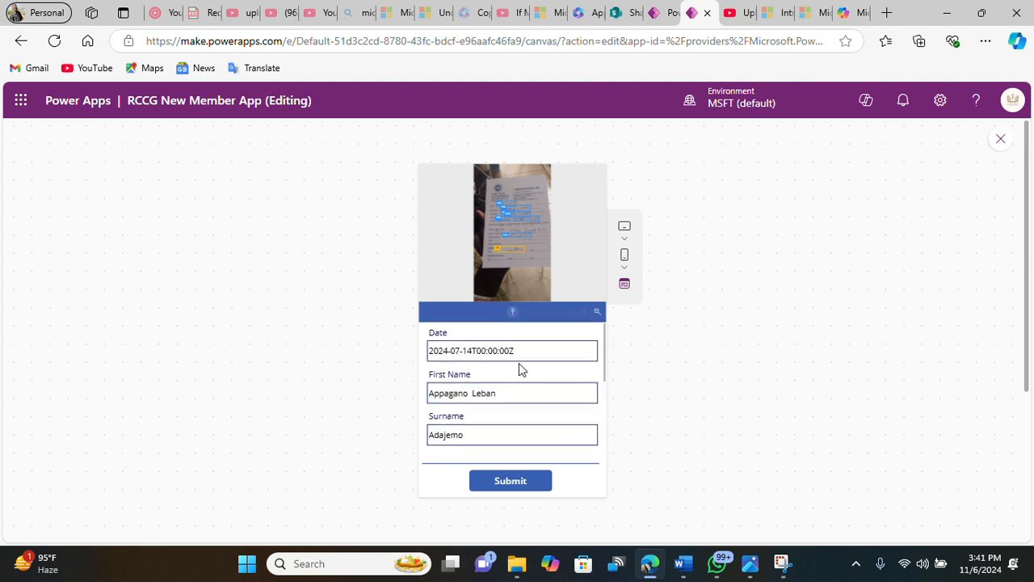
left_click(598, 313)
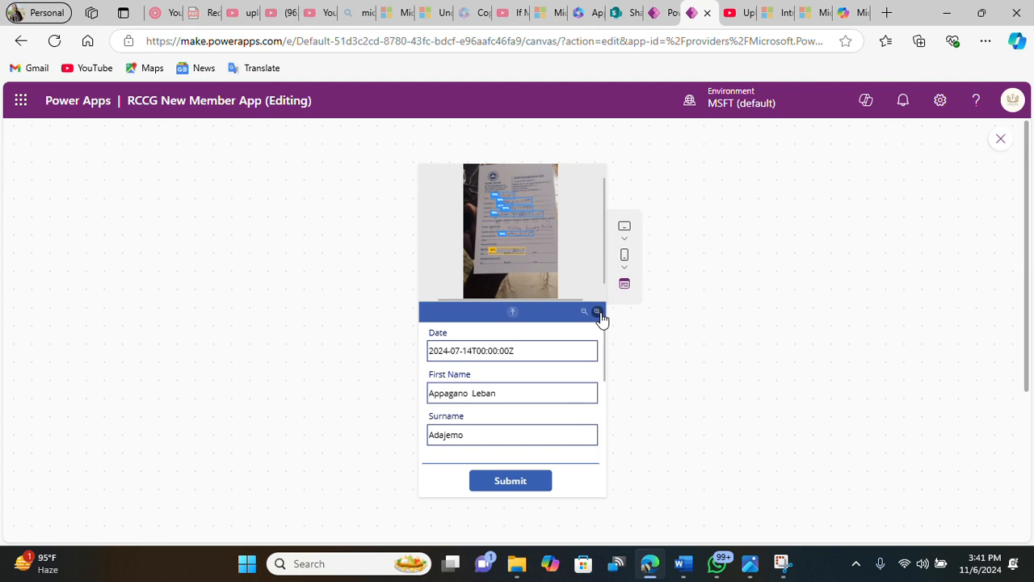
left_click(598, 313)
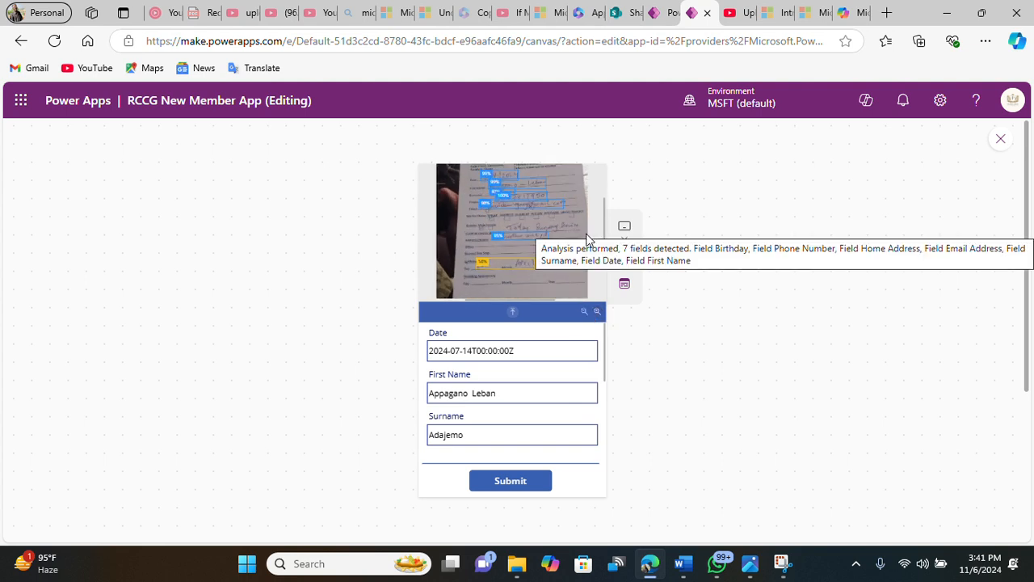
scroll(587, 242, "up", 3)
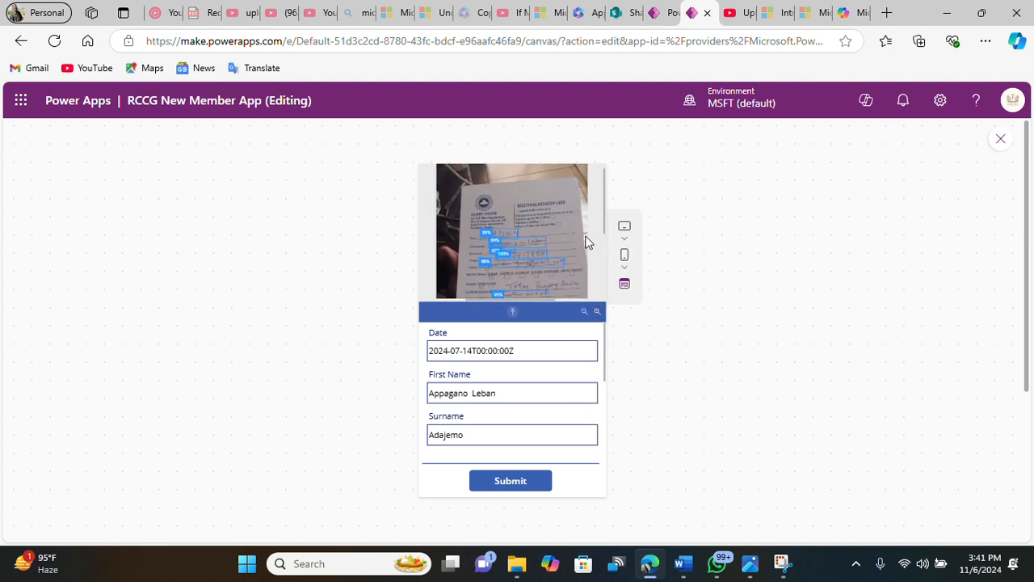
left_click(597, 312)
left_click(597, 313)
scroll(561, 256, "down", 3)
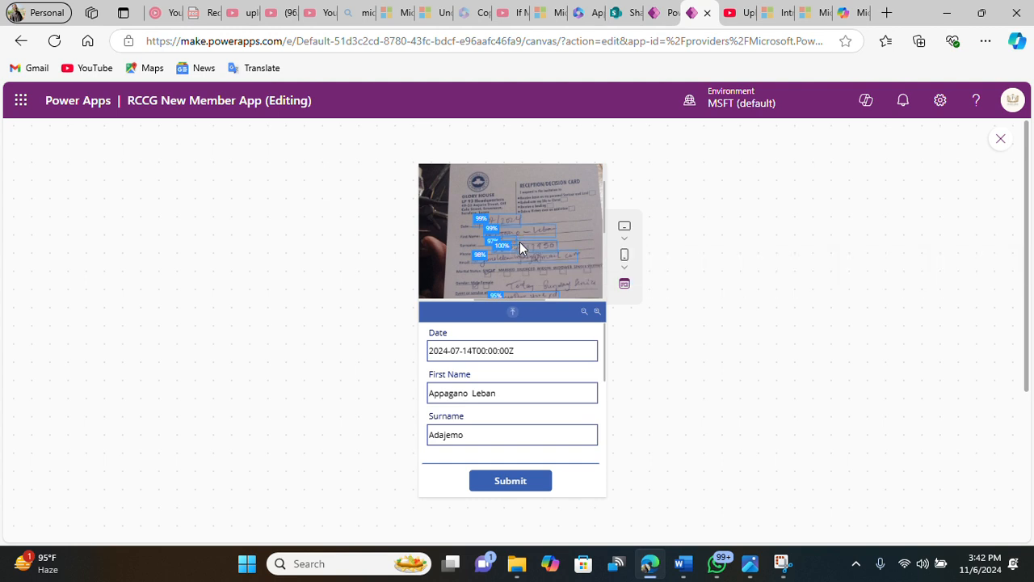
scroll(520, 241, "down", 2)
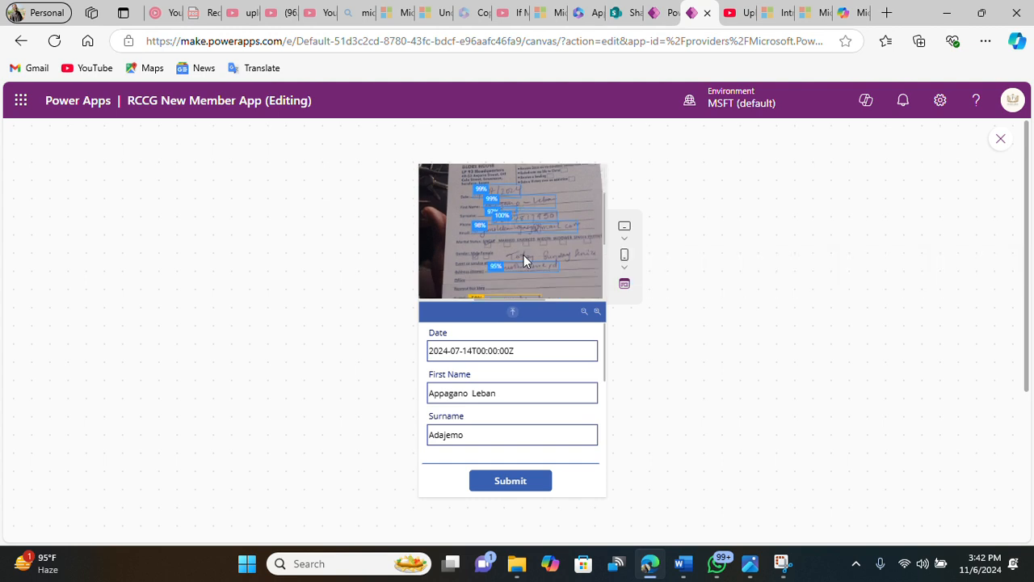
scroll(524, 258, "down", 2)
scroll(524, 254, "down", 3)
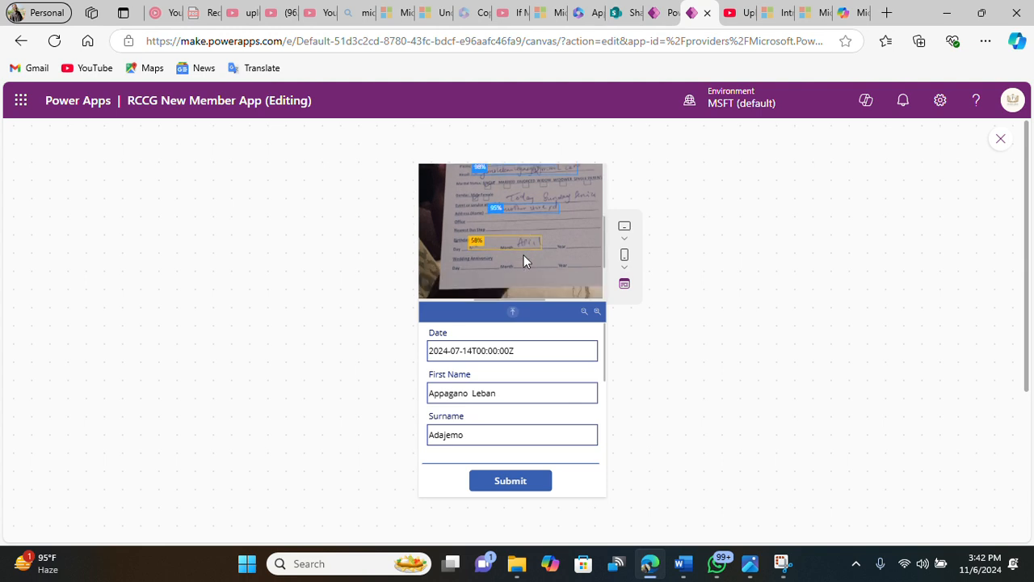
scroll(524, 252, "up", 3)
Step: Submit the form, then open AI models from the AI hub on the Power Apps home tab
left_click(517, 482)
mouse_move(627, 14)
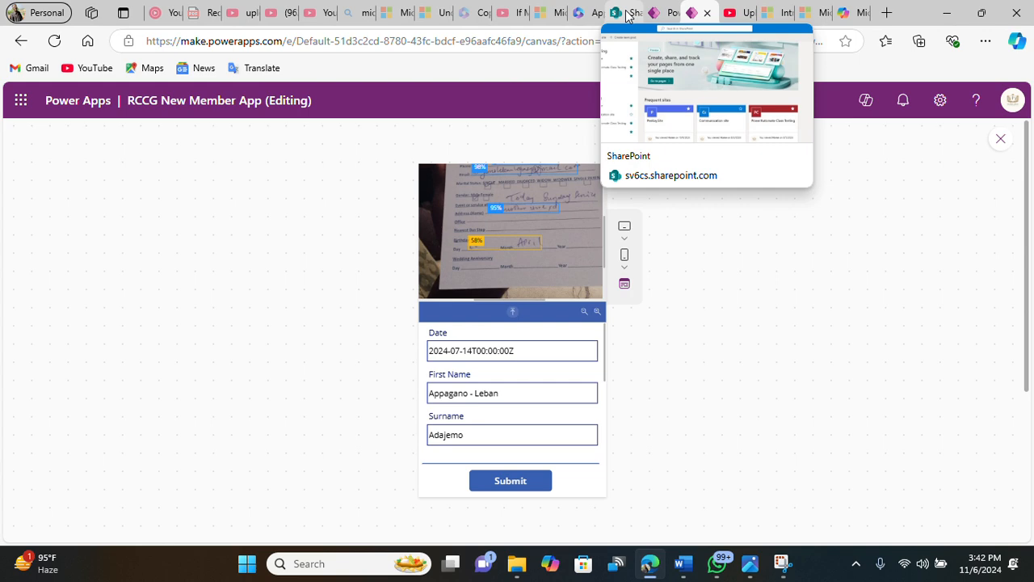
left_click(651, 13)
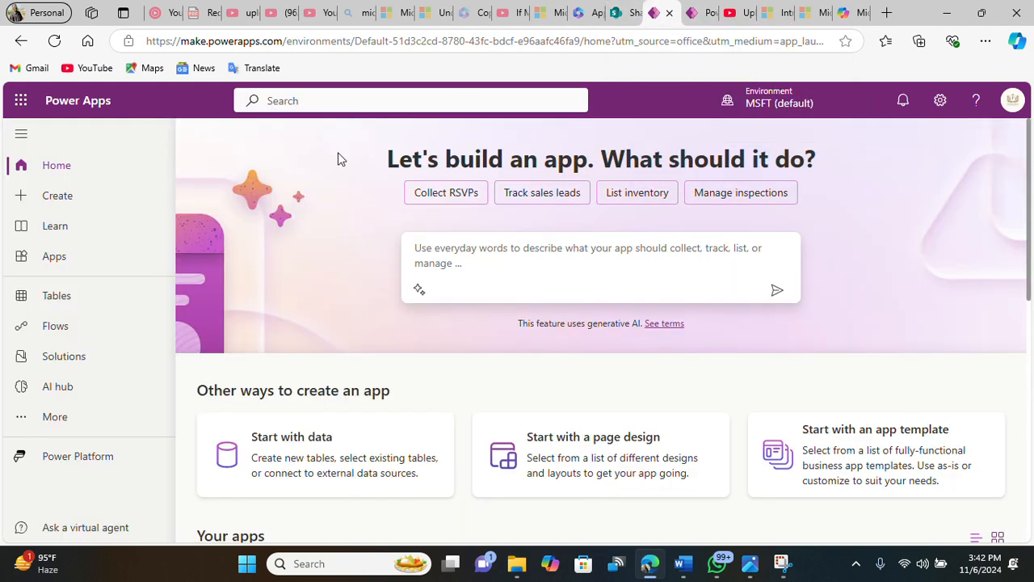
left_click(64, 393)
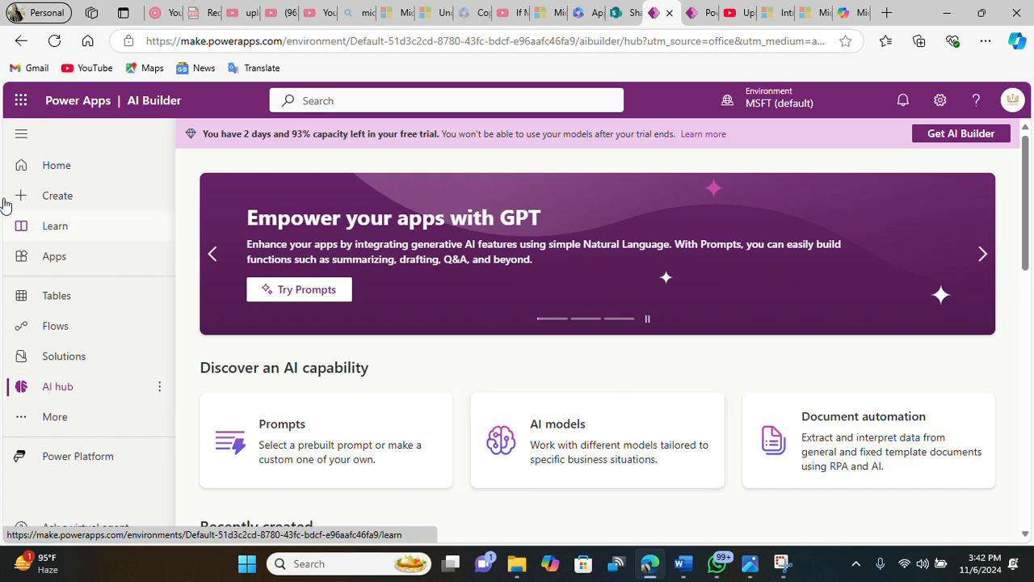
left_click(34, 175)
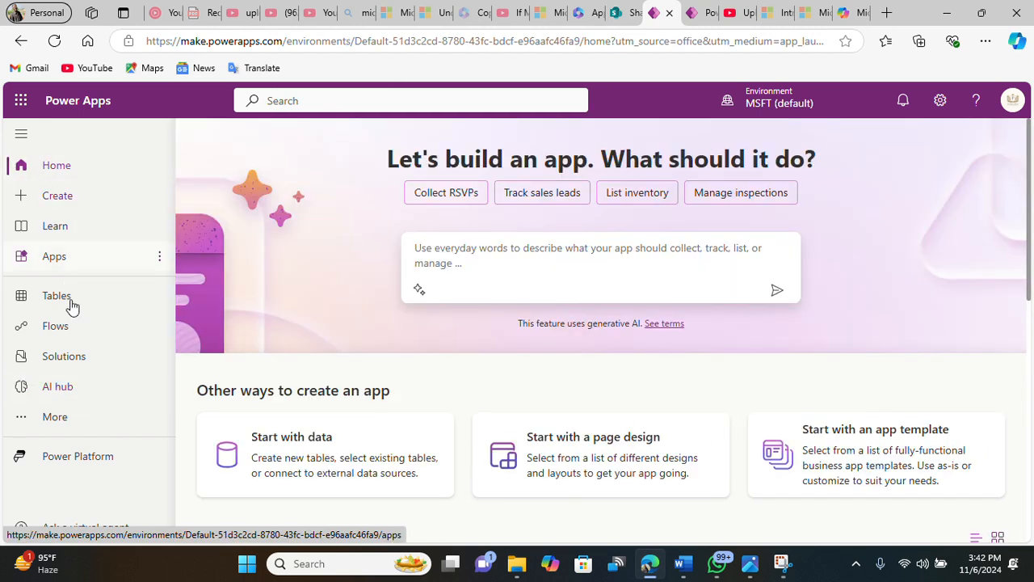
left_click(66, 393)
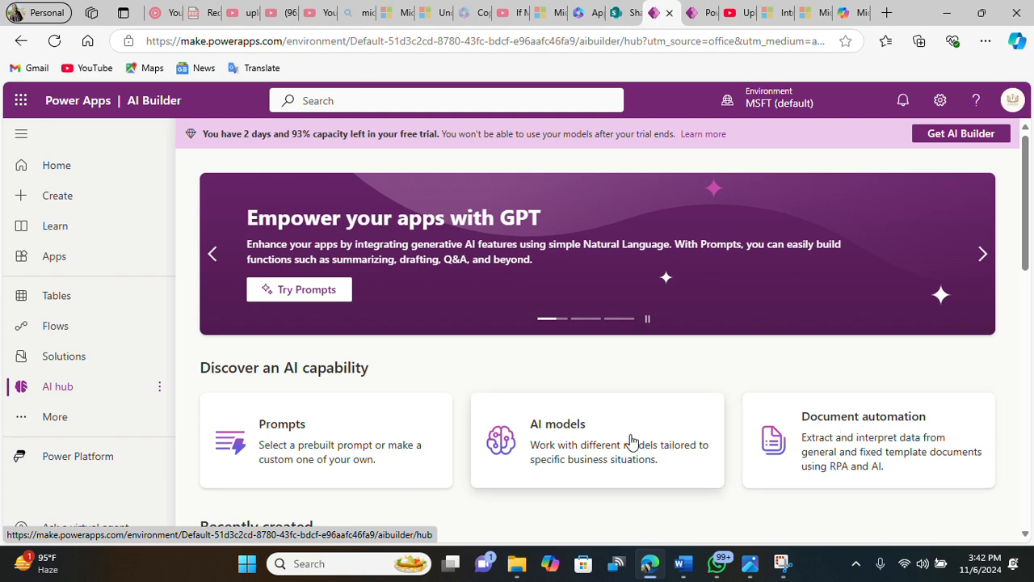
left_click(569, 439)
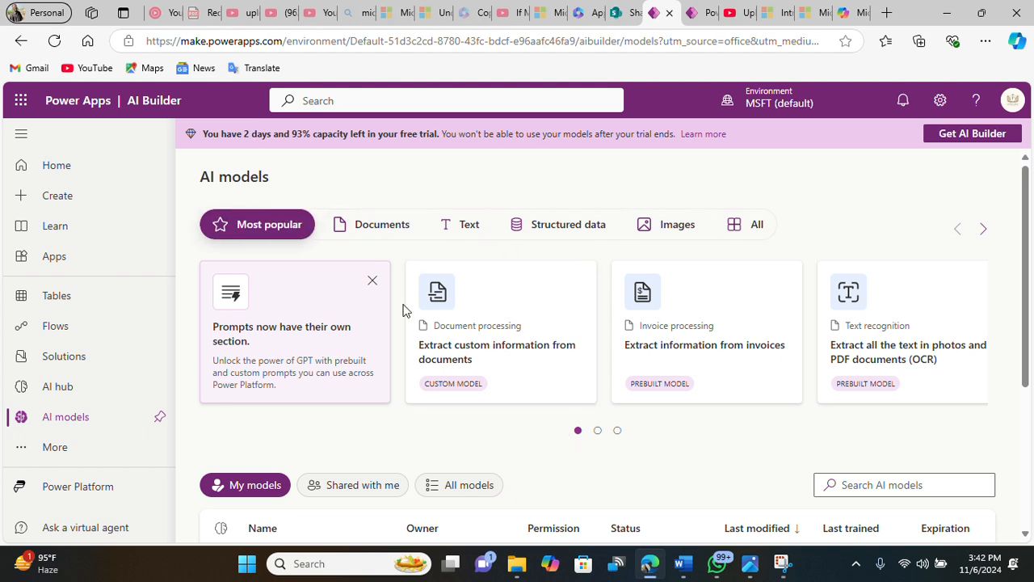
Step: Browse the AI model categories and open Extract custom information from documents under Documents
left_click(358, 228)
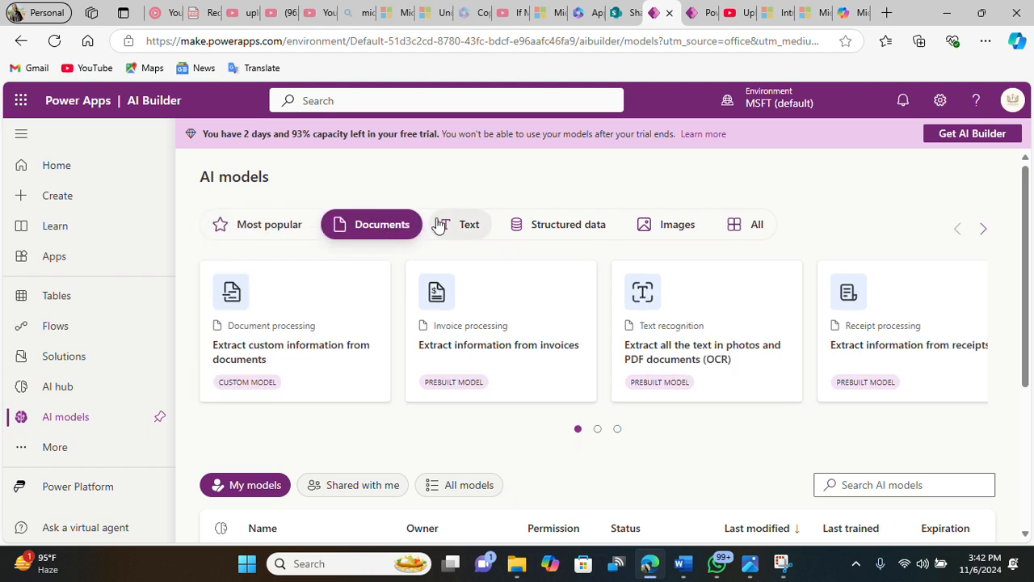
left_click(467, 225)
left_click(643, 231)
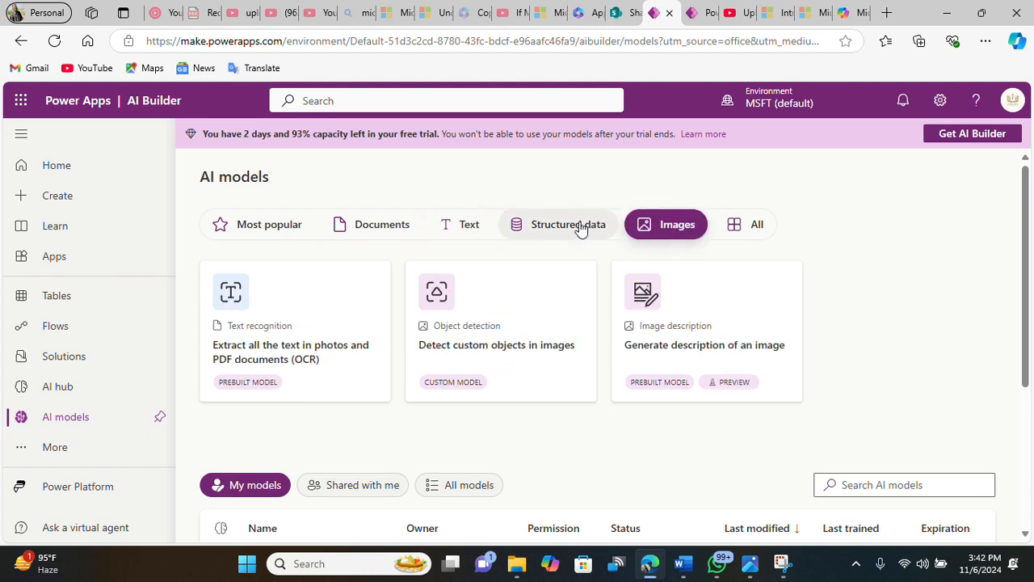
left_click(374, 237)
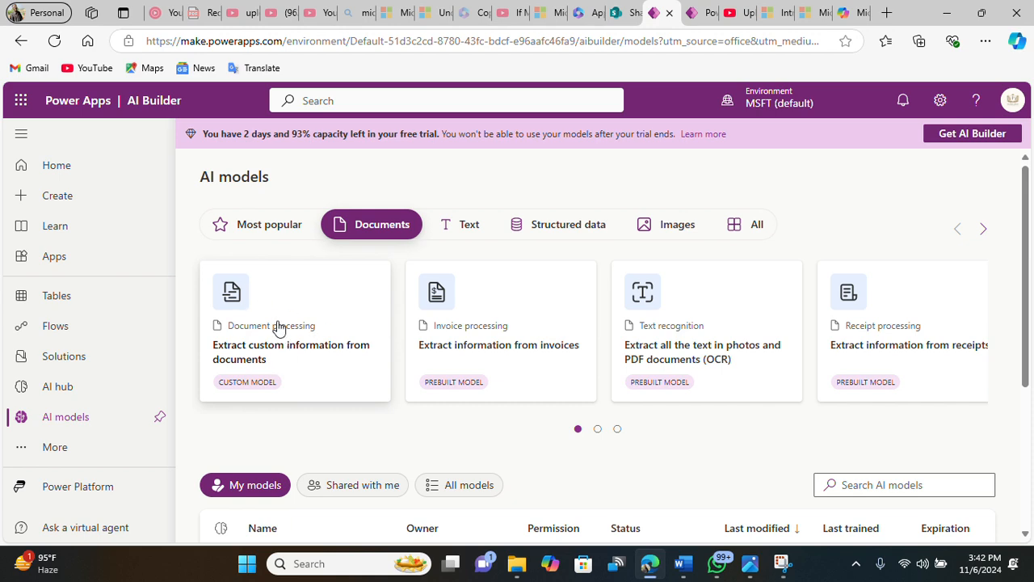
left_click(291, 344)
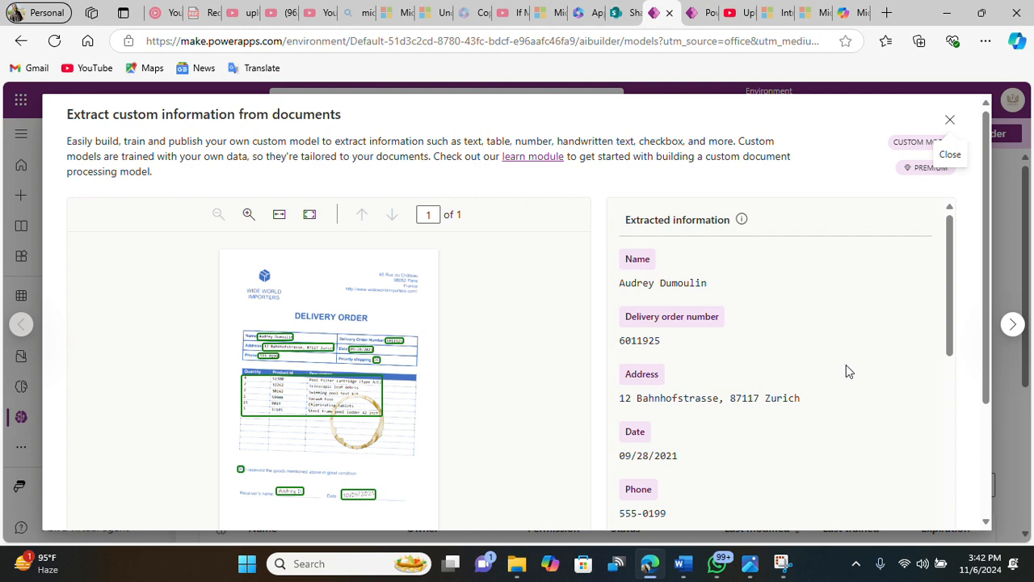
Step: Review the sample extraction and create a custom document processing model
scroll(846, 371, "down", 5)
scroll(944, 371, "down", 2)
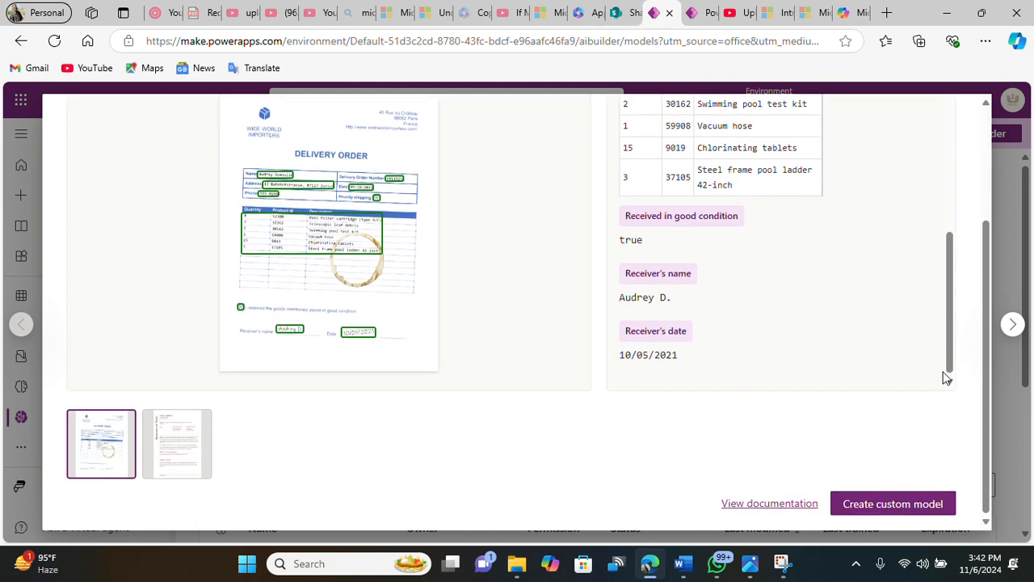
scroll(407, 272, "up", 3)
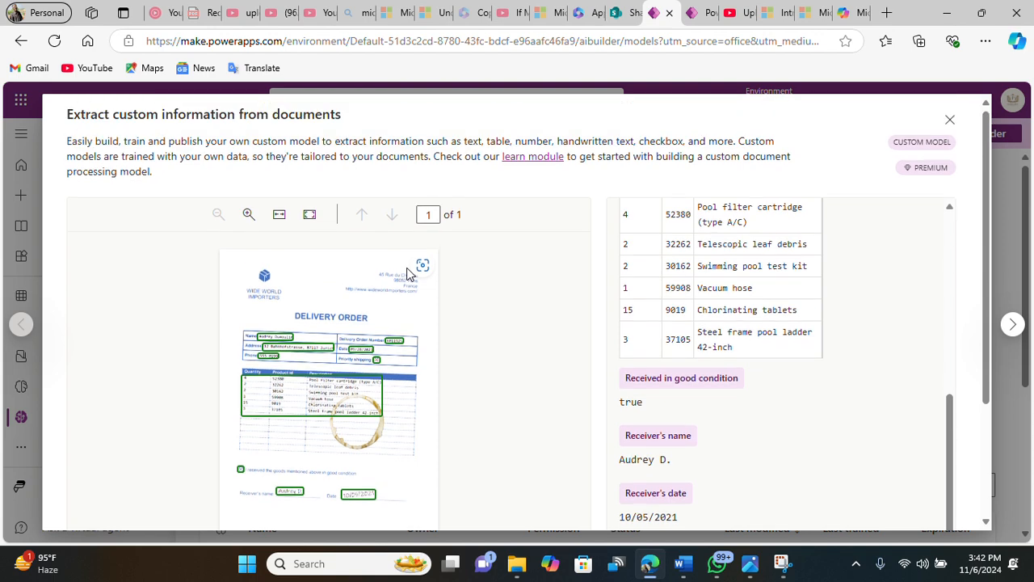
scroll(501, 312, "down", 5)
left_click(911, 509)
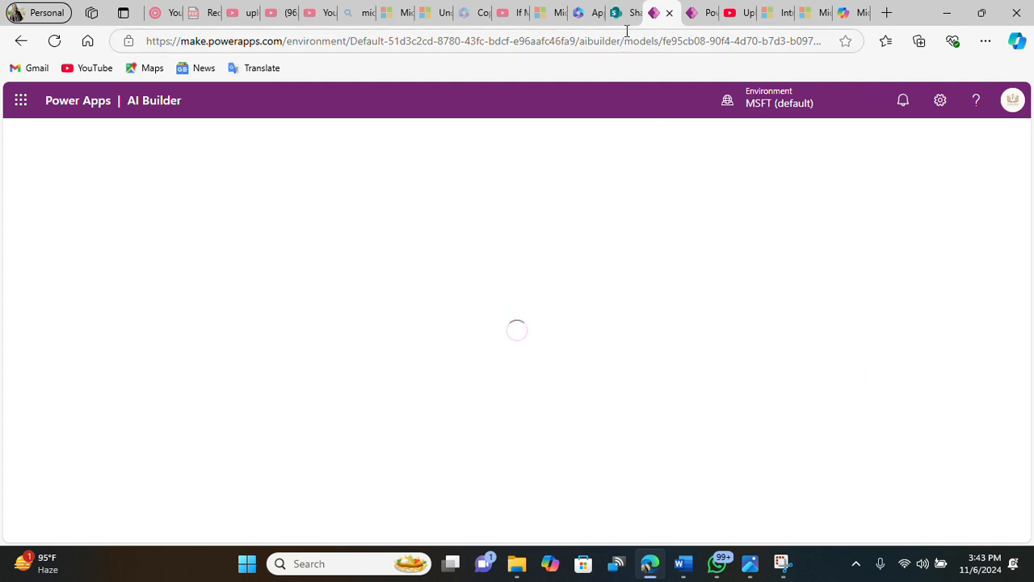
Step: Return to the app editor and scroll through the extracted form fields
mouse_move(628, 27)
left_click(692, 13)
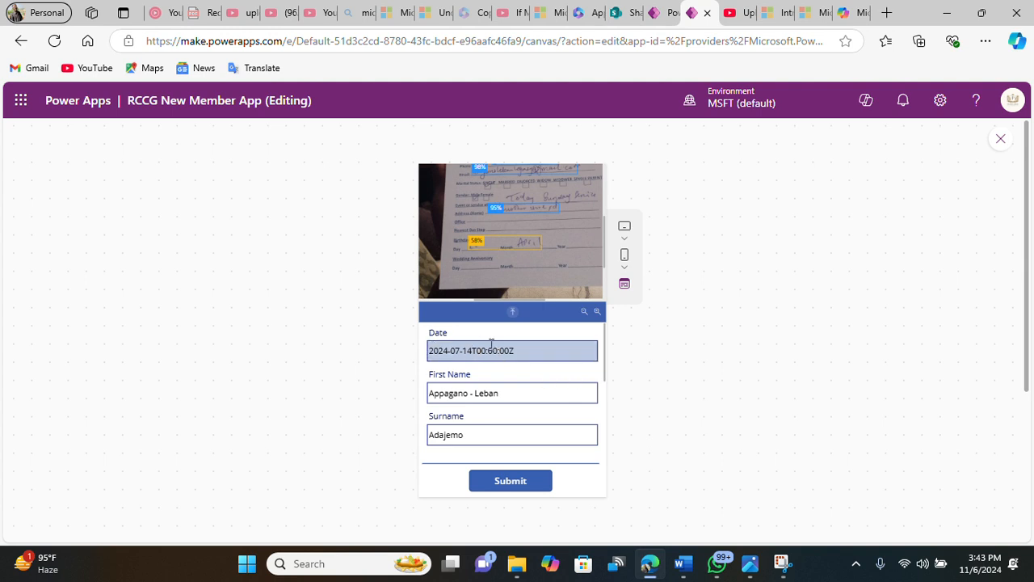
scroll(475, 383, "down", 1)
scroll(482, 409, "down", 1)
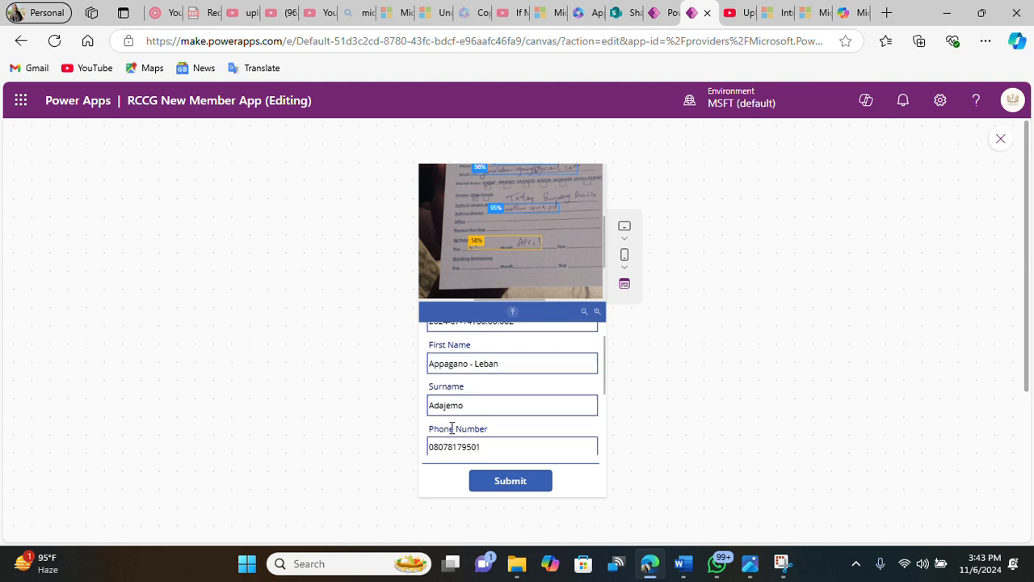
scroll(455, 433, "down", 2)
scroll(455, 434, "down", 3)
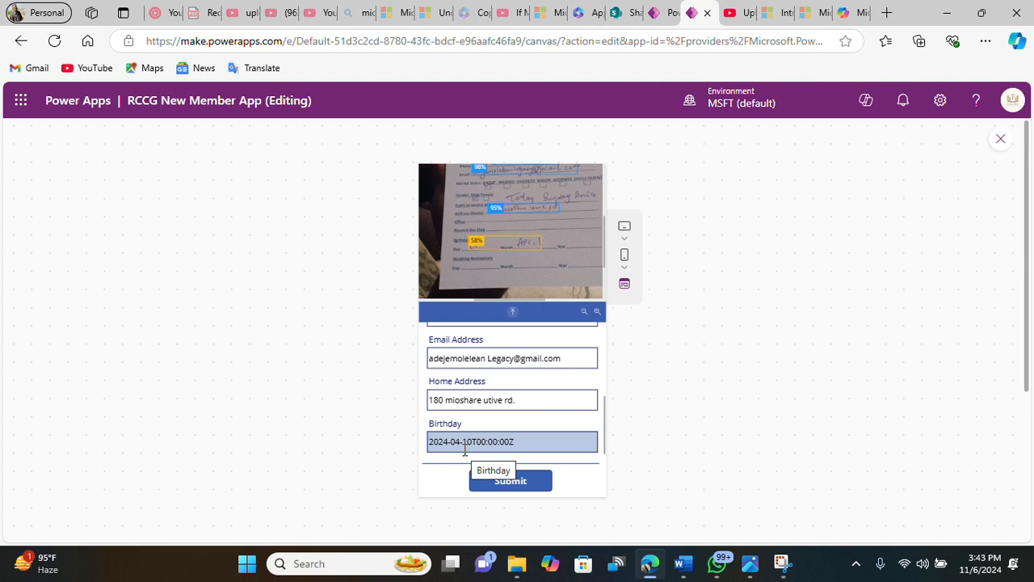
scroll(468, 449, "up", 3)
scroll(468, 449, "up", 3)
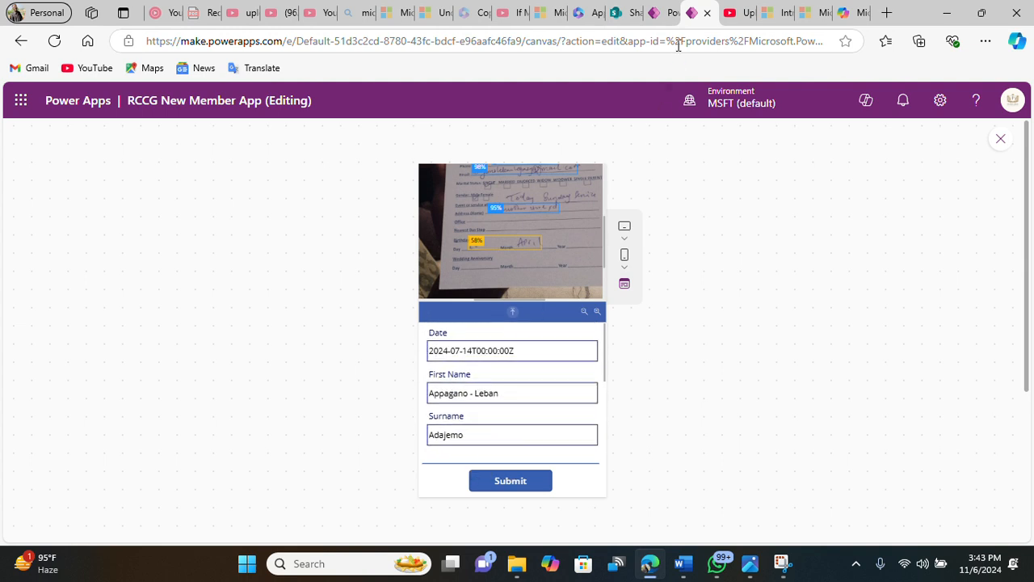
Step: Select Invoices as the type of documents the new model will process
left_click(659, 13)
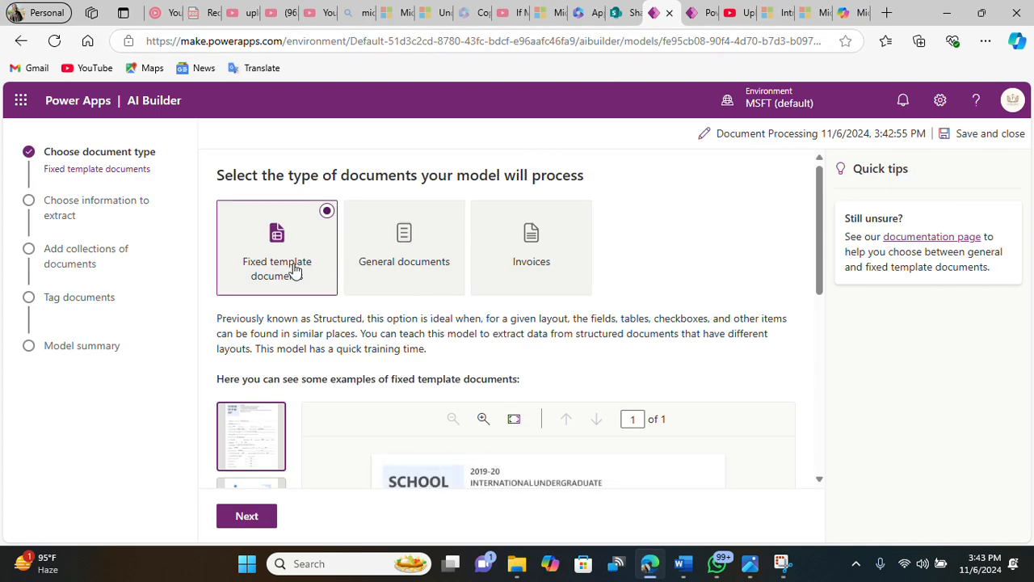
scroll(291, 266, "down", 1)
scroll(295, 271, "up", 1)
left_click(377, 245)
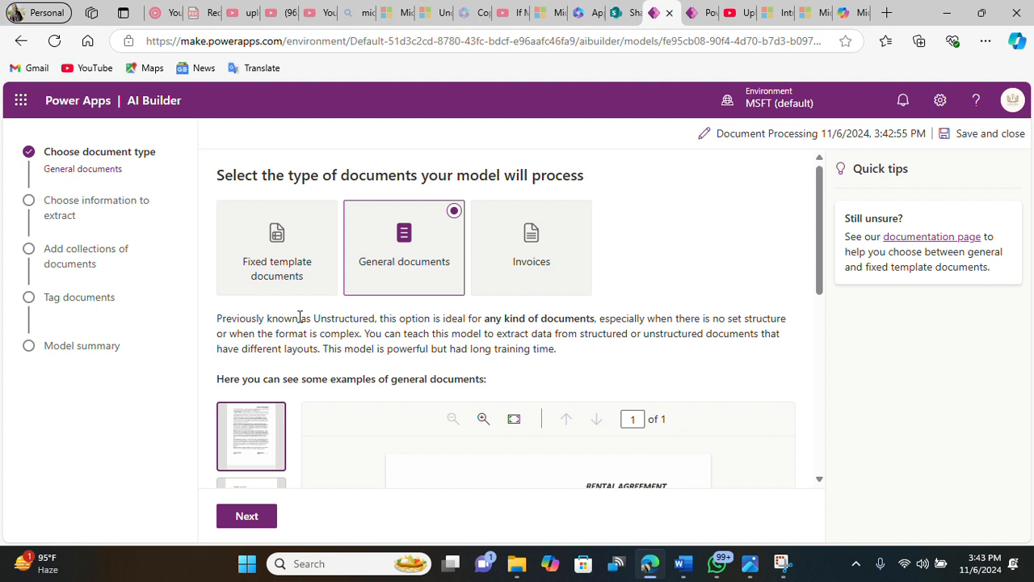
left_click(501, 255)
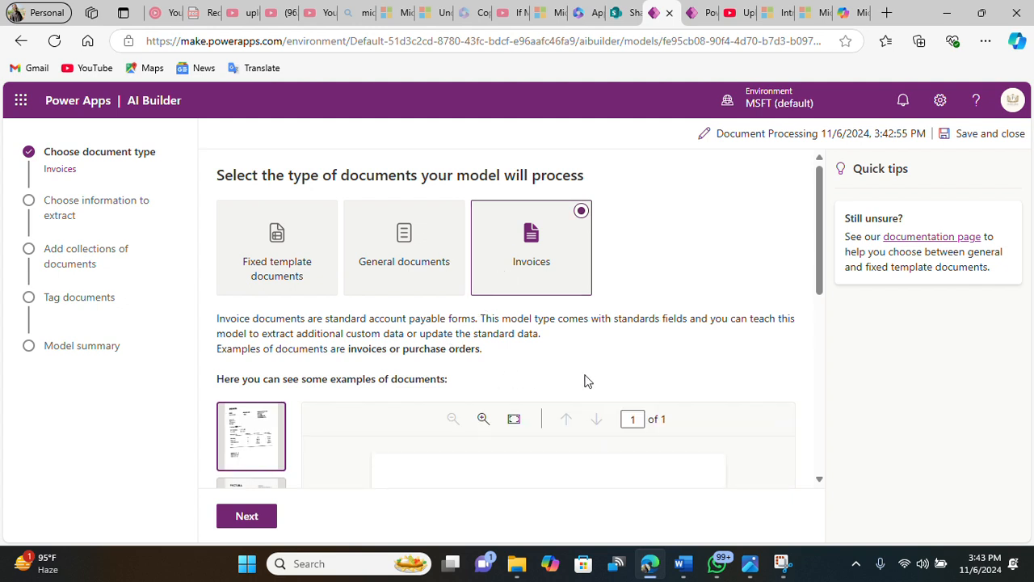
Step: Change the document type to Fixed template documents and continue to choosing information to extract
scroll(582, 375, "down", 1)
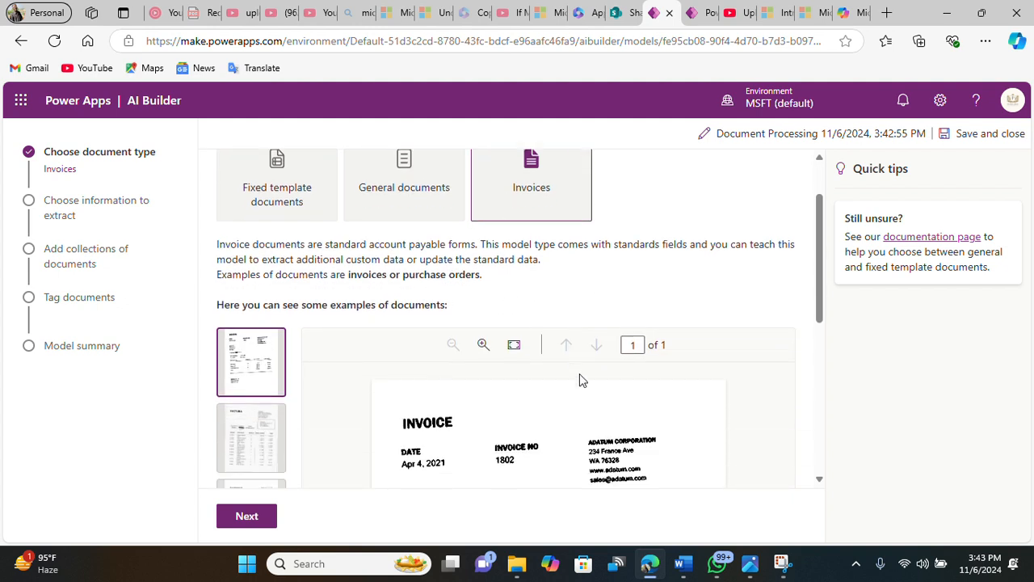
scroll(583, 375, "up", 1)
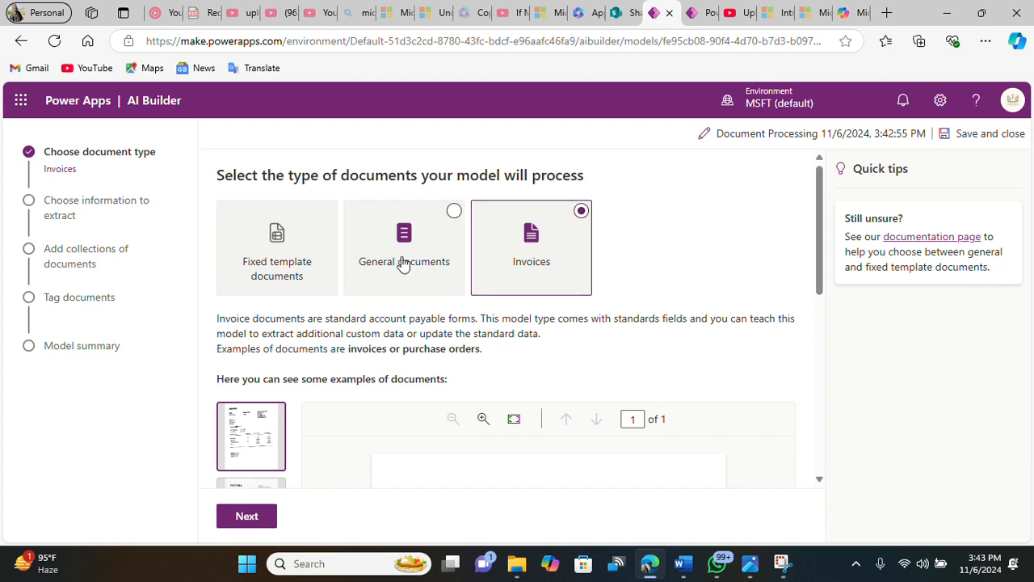
left_click(258, 261)
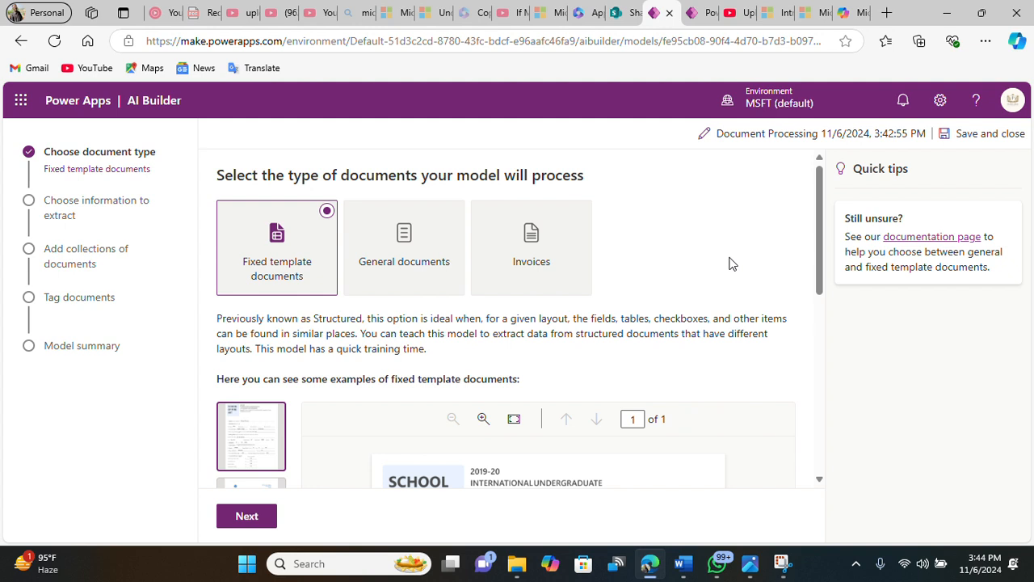
scroll(654, 267, "down", 2)
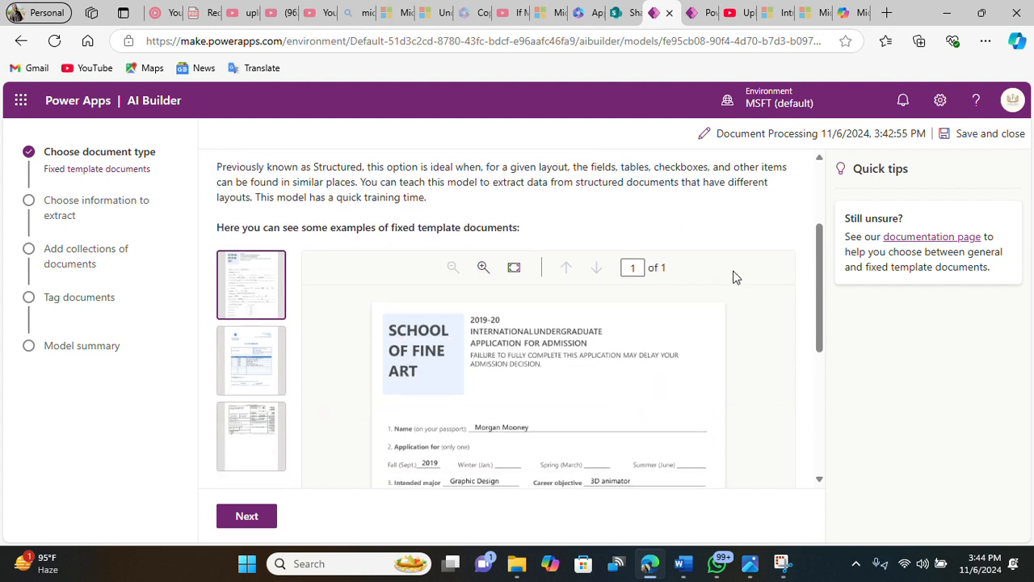
scroll(804, 294, "down", 4)
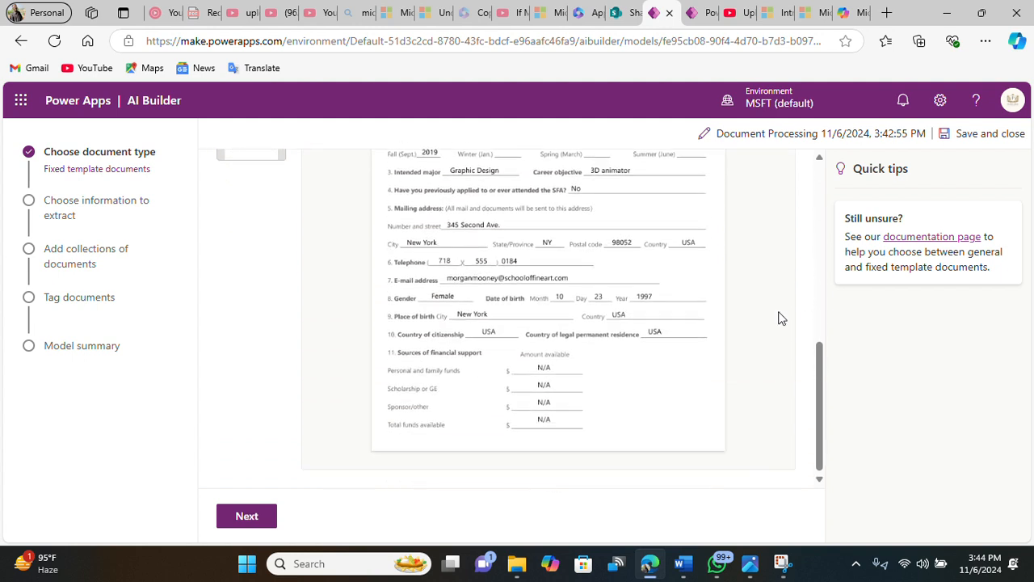
left_click(252, 517)
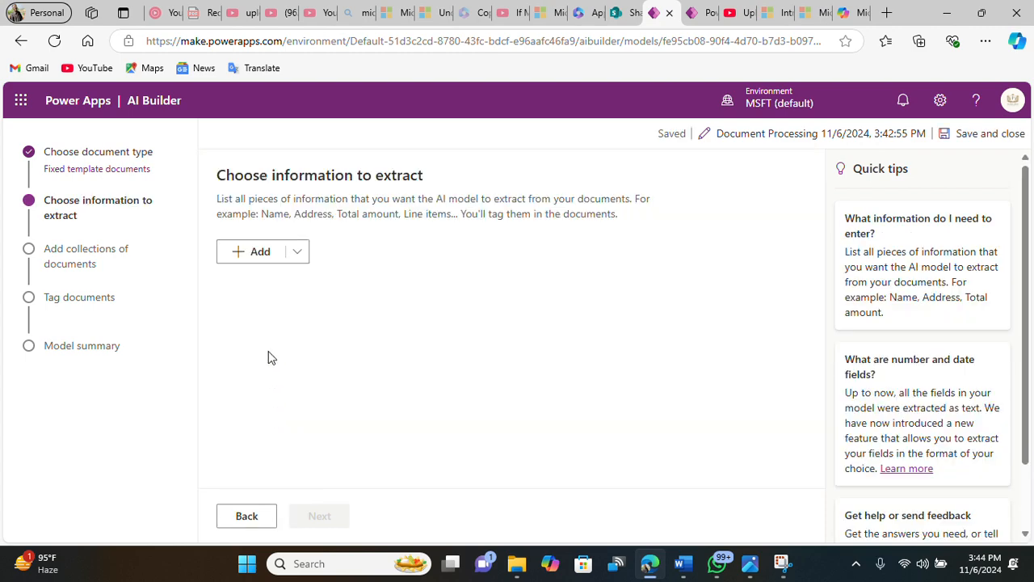
Step: Add a date field named Date with the Day, Month, Year format
left_click(261, 256)
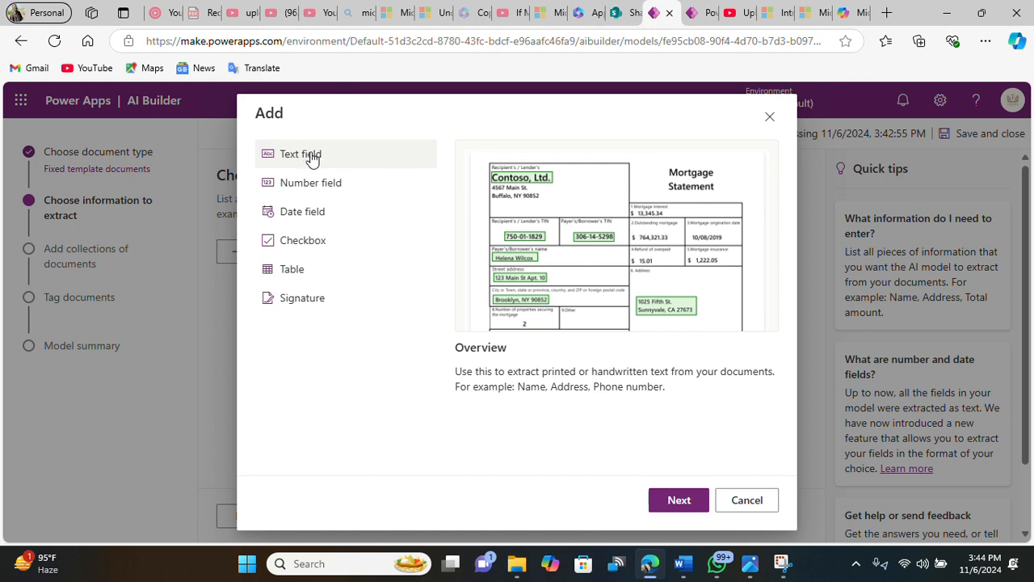
left_click(312, 157)
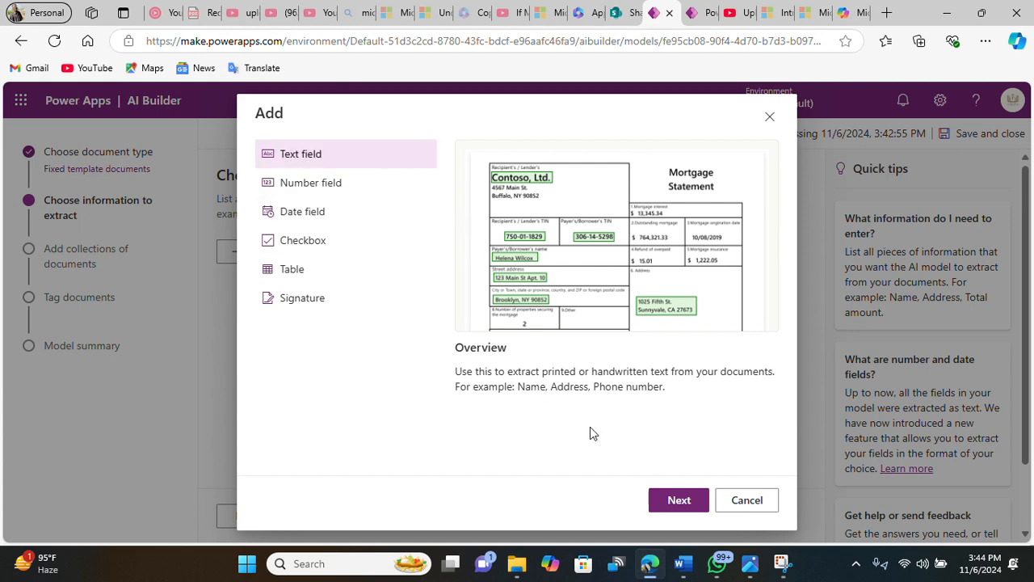
left_click(307, 214)
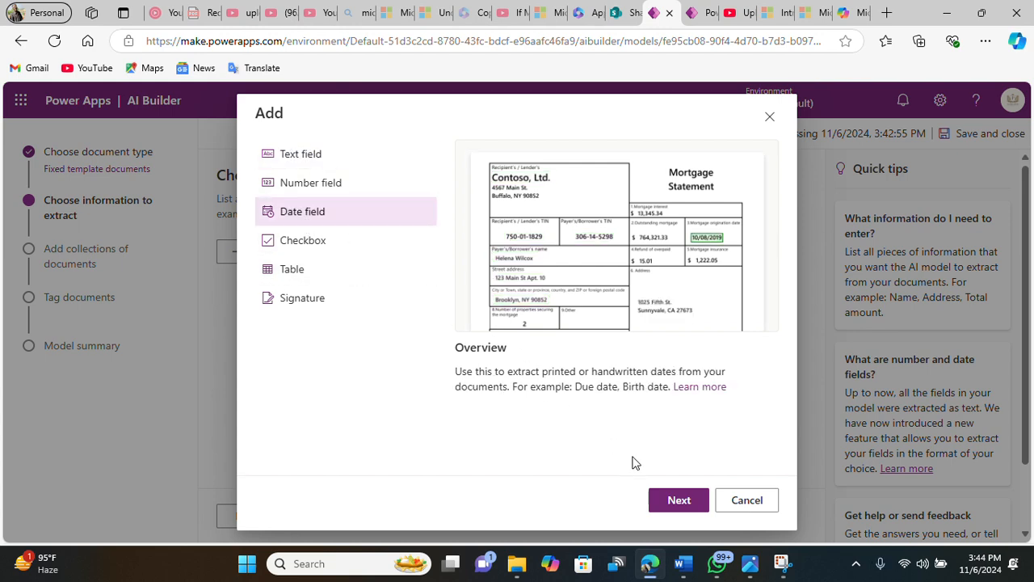
left_click(677, 500)
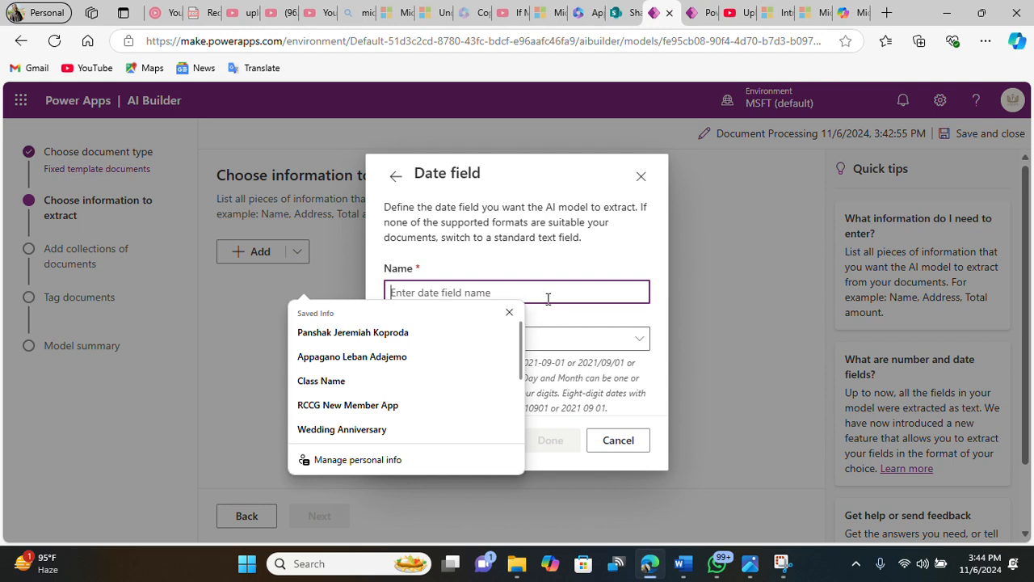
type("Date")
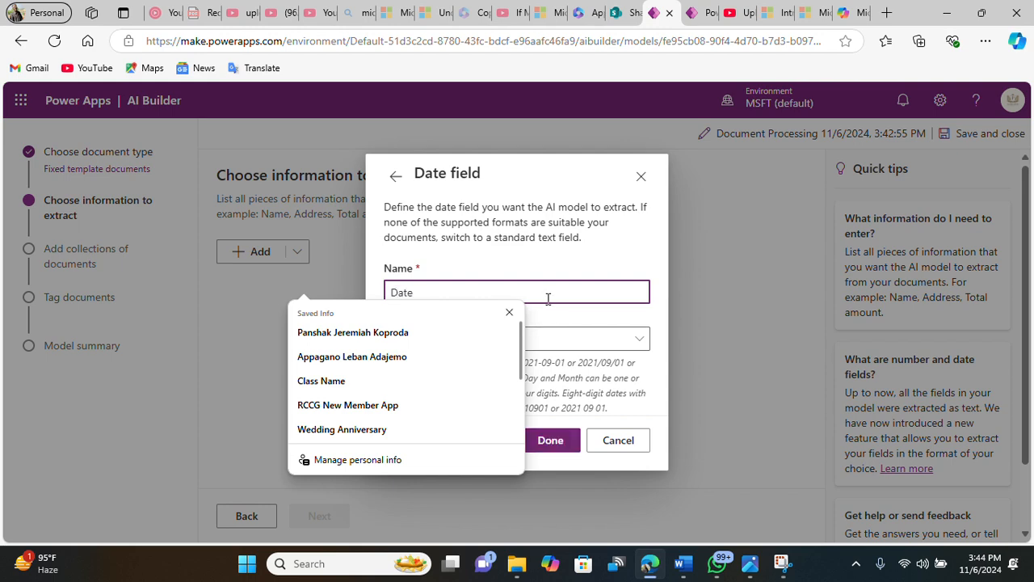
left_click(509, 312)
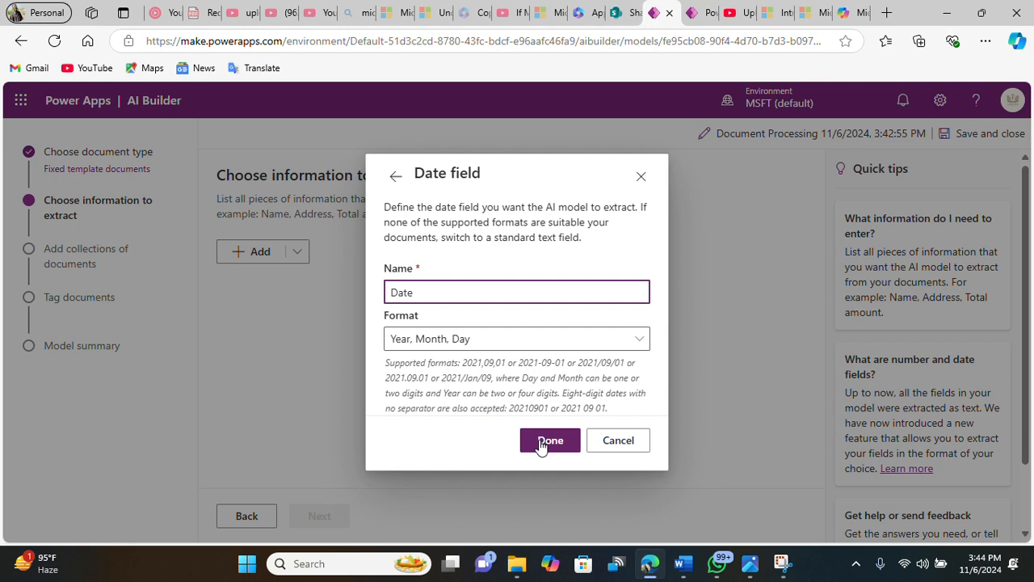
left_click(577, 347)
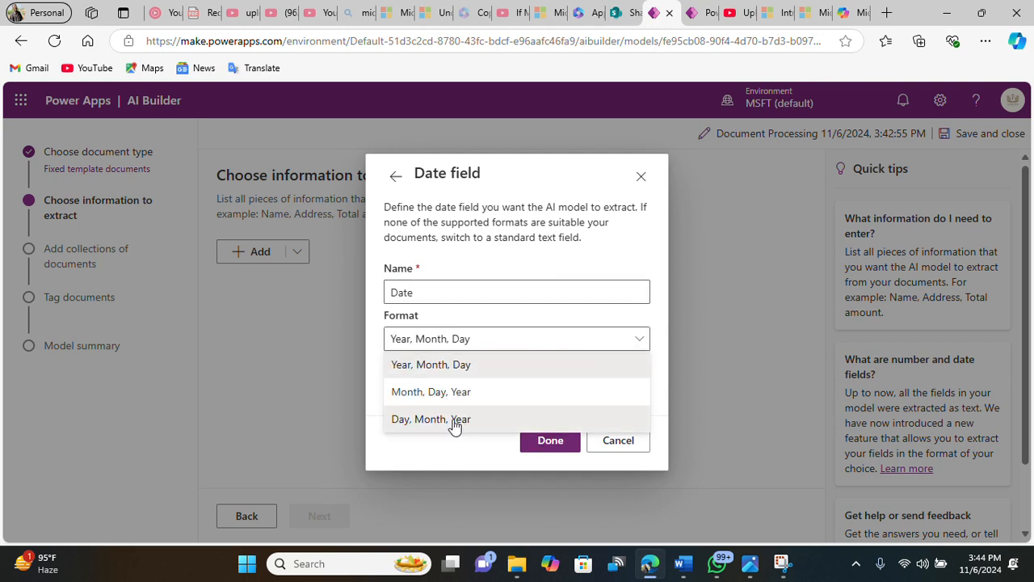
left_click(452, 419)
left_click(545, 439)
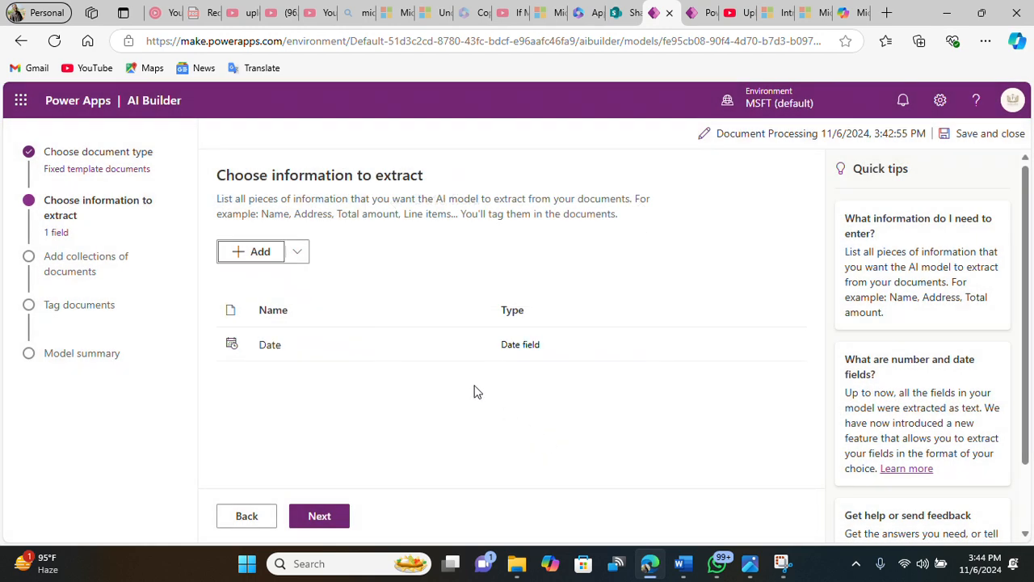
Step: Add a text field named First Name
left_click(244, 251)
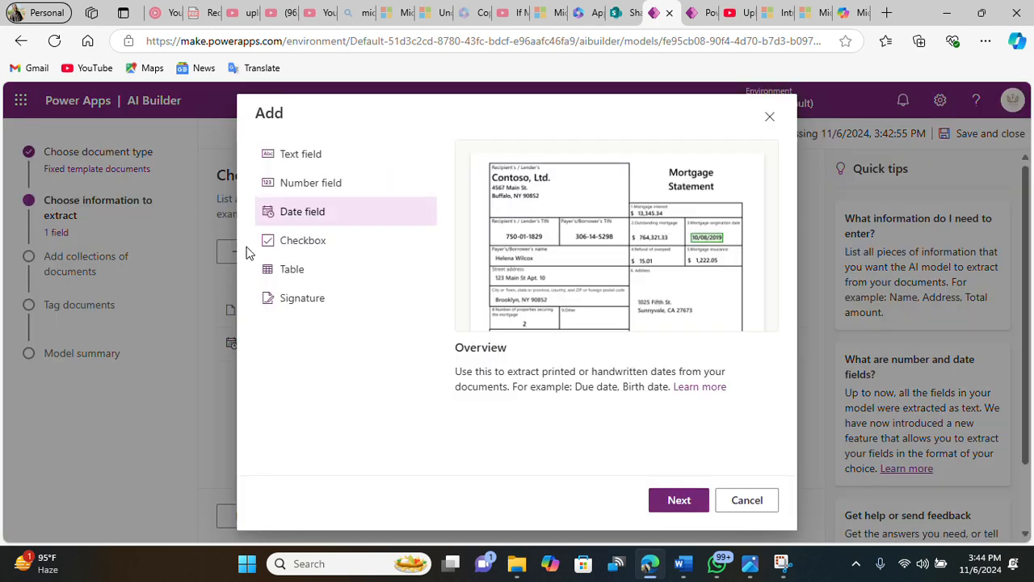
left_click(315, 164)
left_click(665, 499)
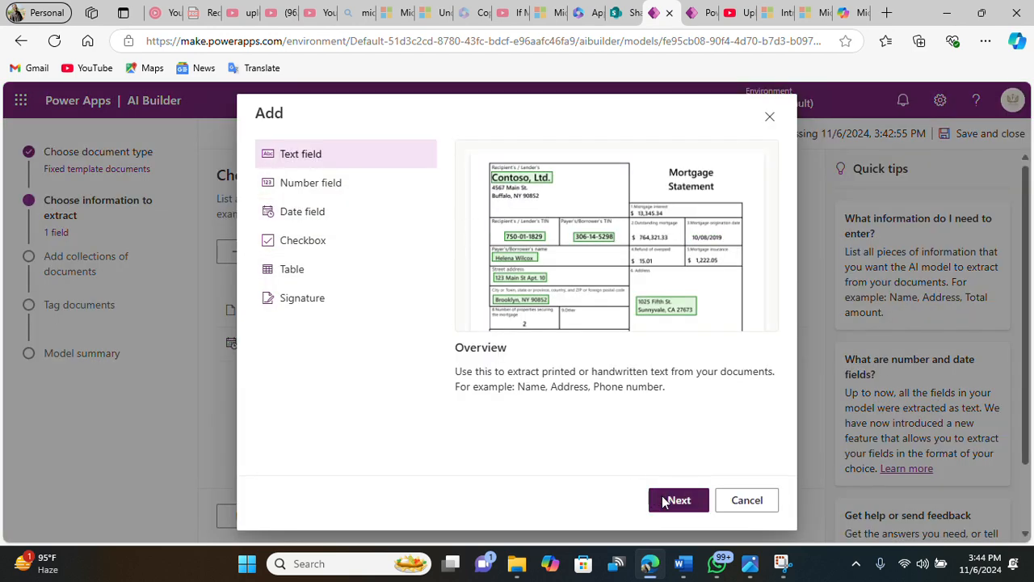
left_click(510, 326)
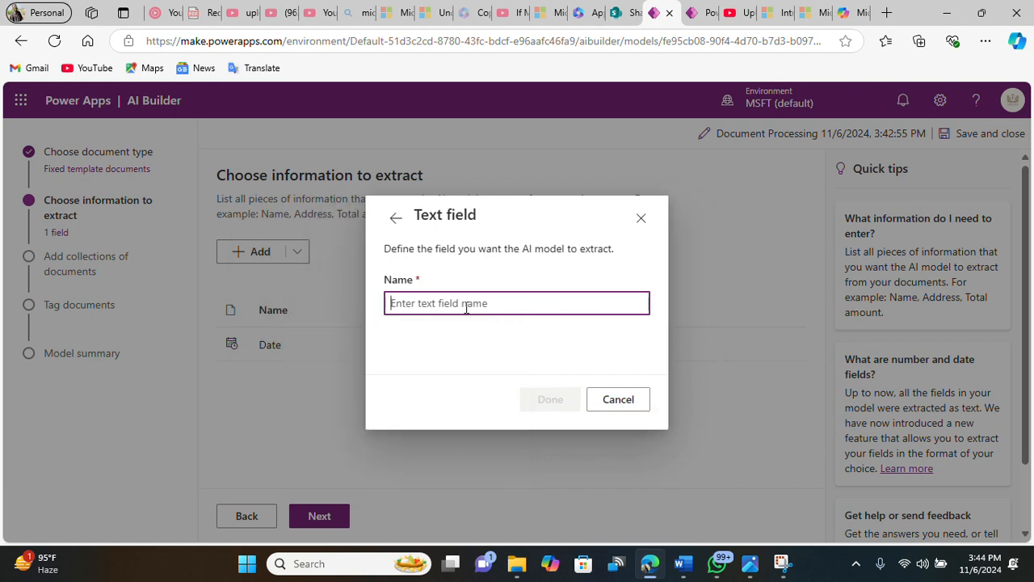
type("First Name")
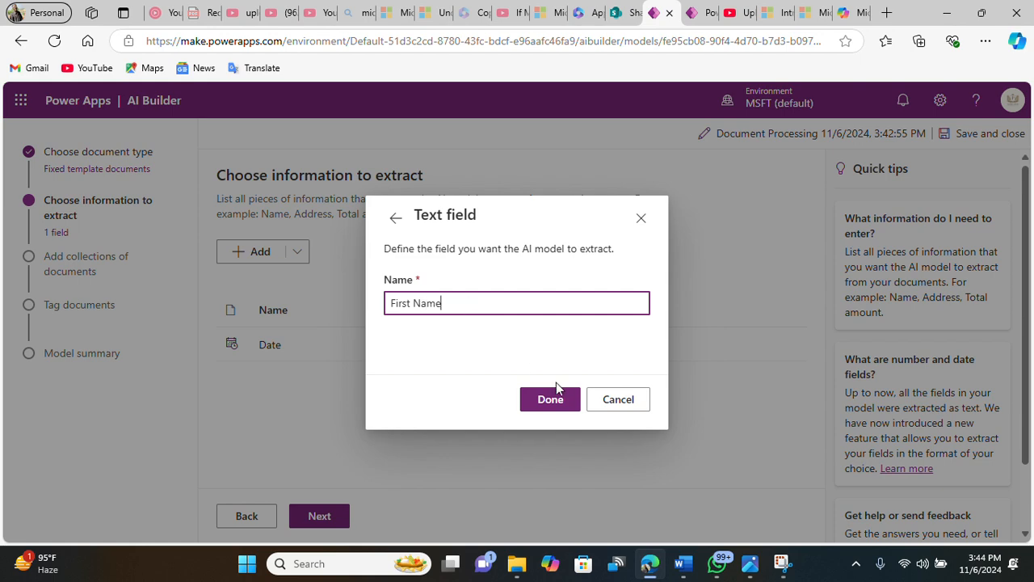
left_click(555, 396)
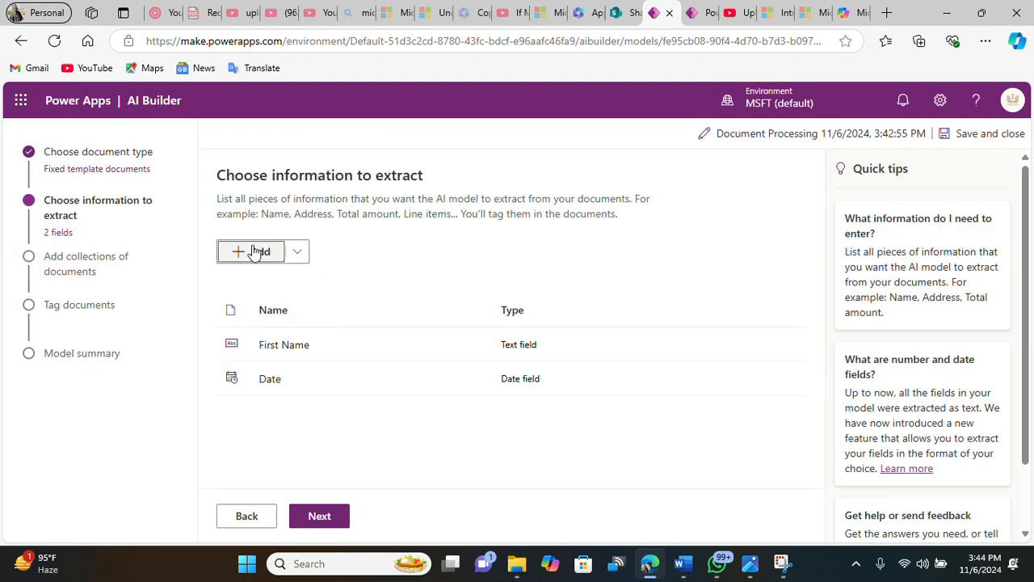
Step: Add a text field named Surname
left_click(255, 252)
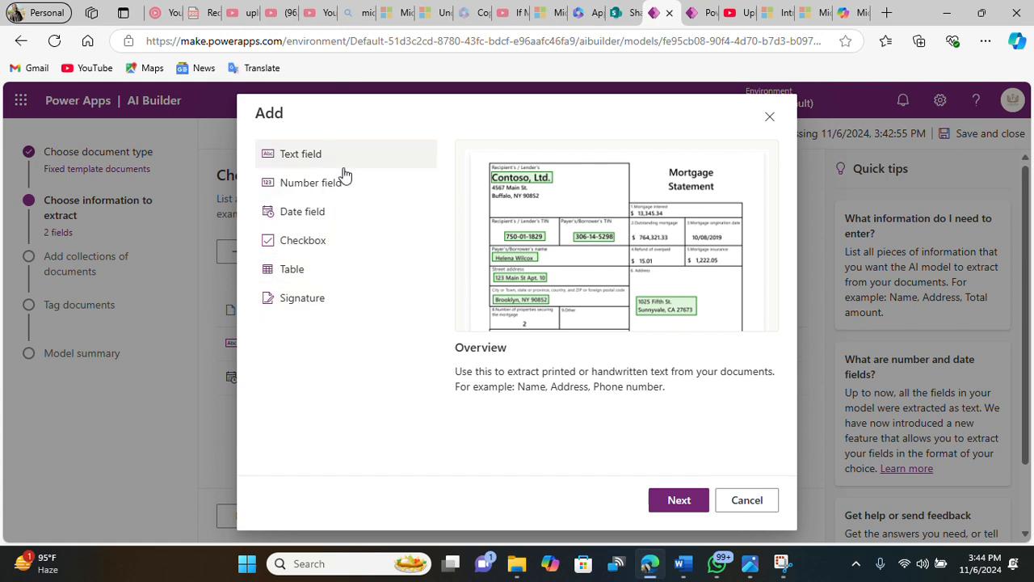
left_click(681, 504)
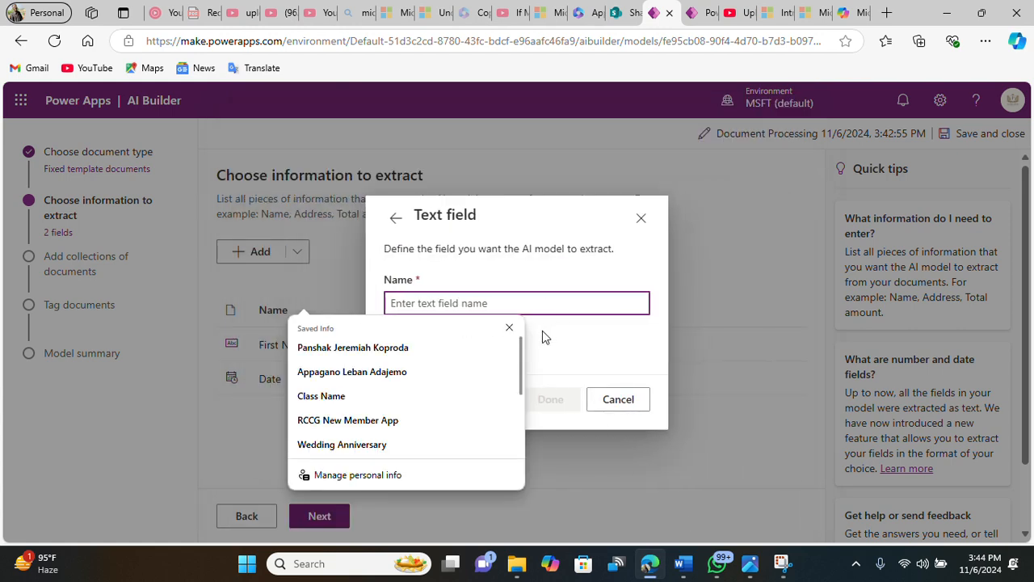
left_click(509, 327)
type("Surname")
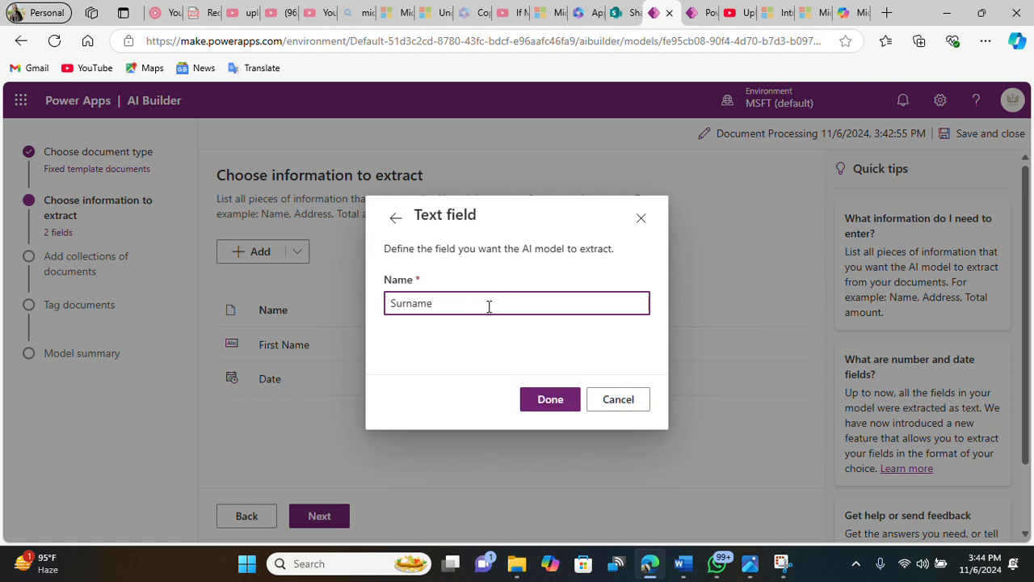
left_click(524, 401)
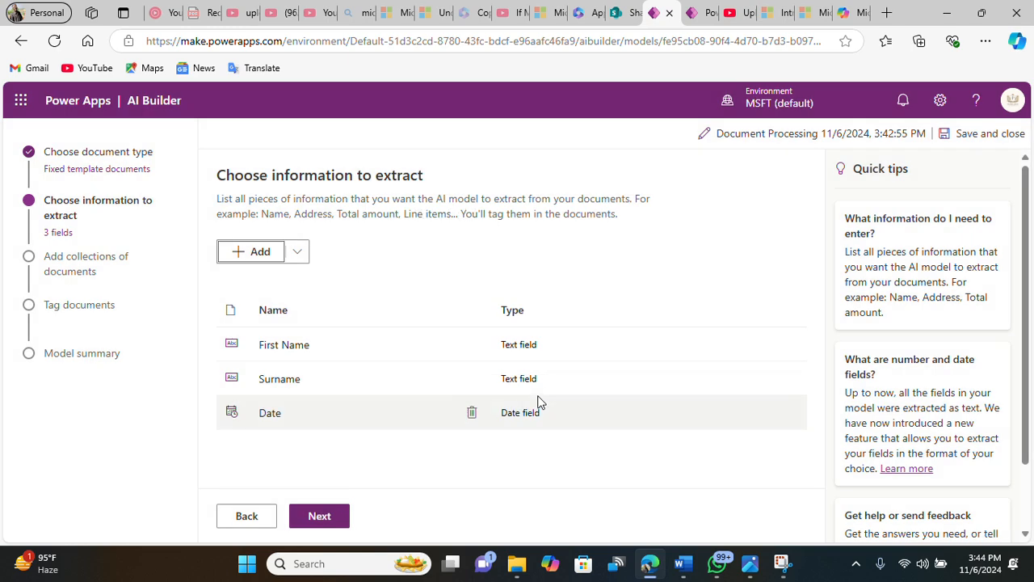
Step: Add a text field named Email
left_click(250, 252)
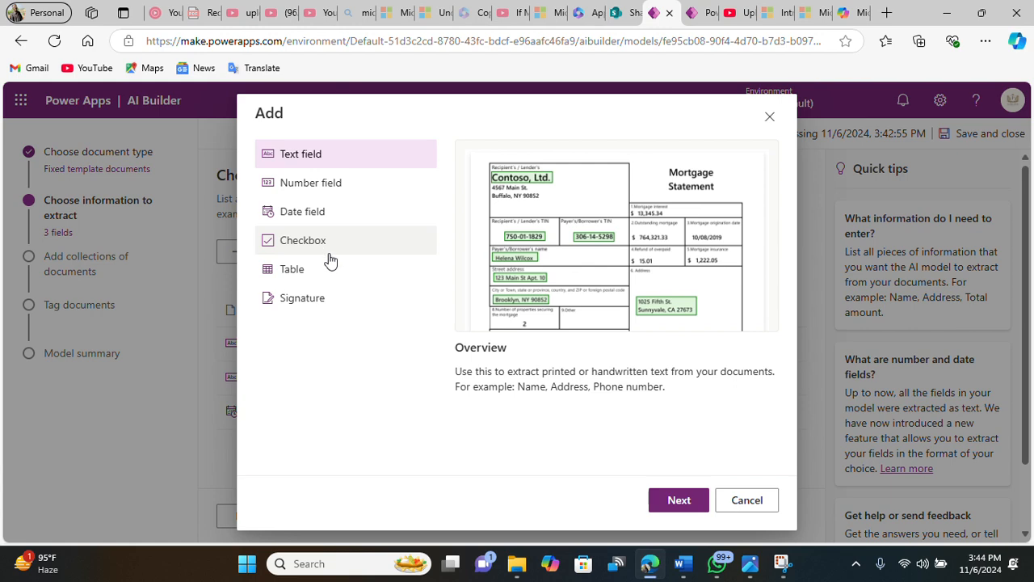
left_click(316, 156)
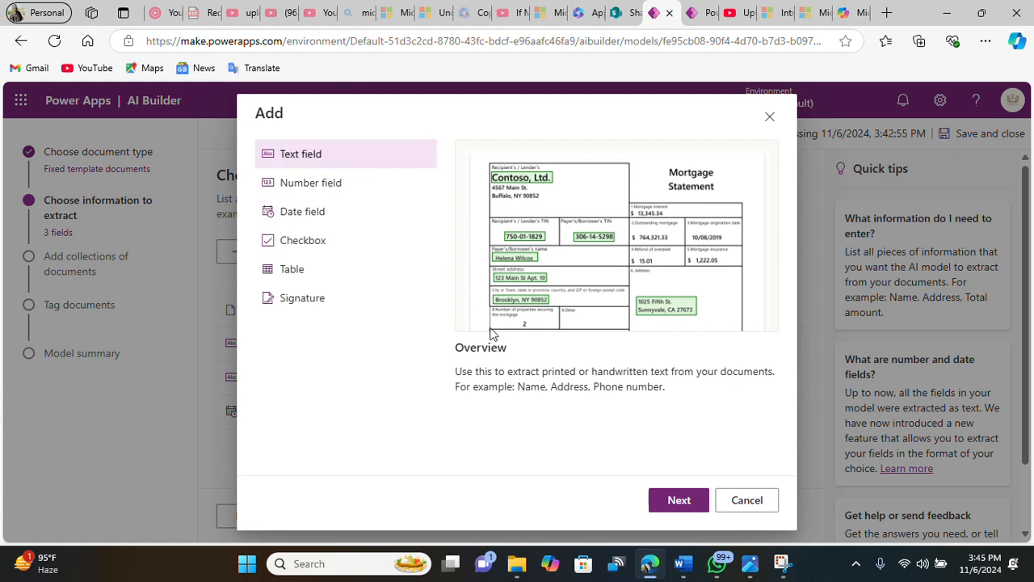
left_click(693, 504)
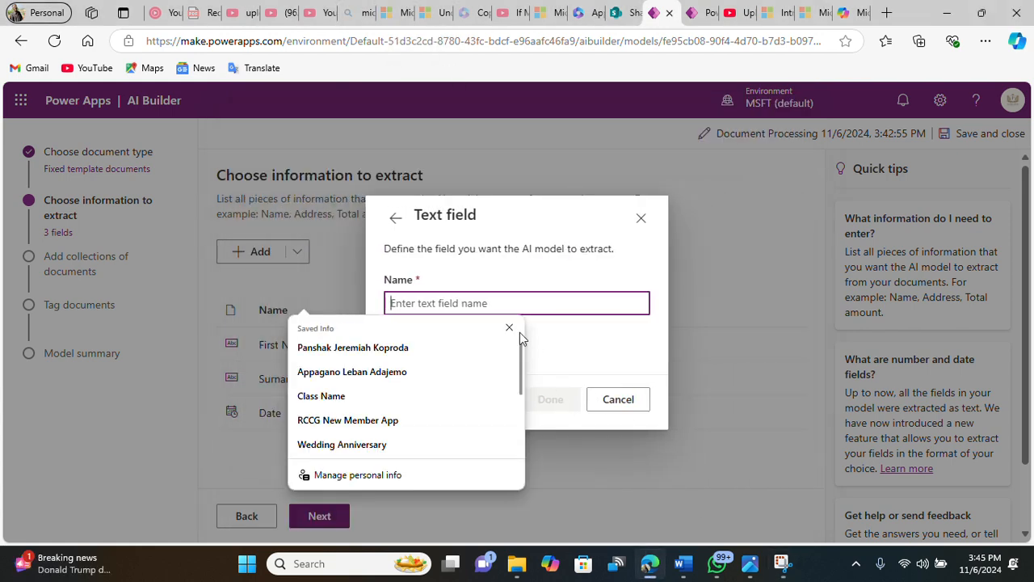
left_click(509, 328)
type("Email")
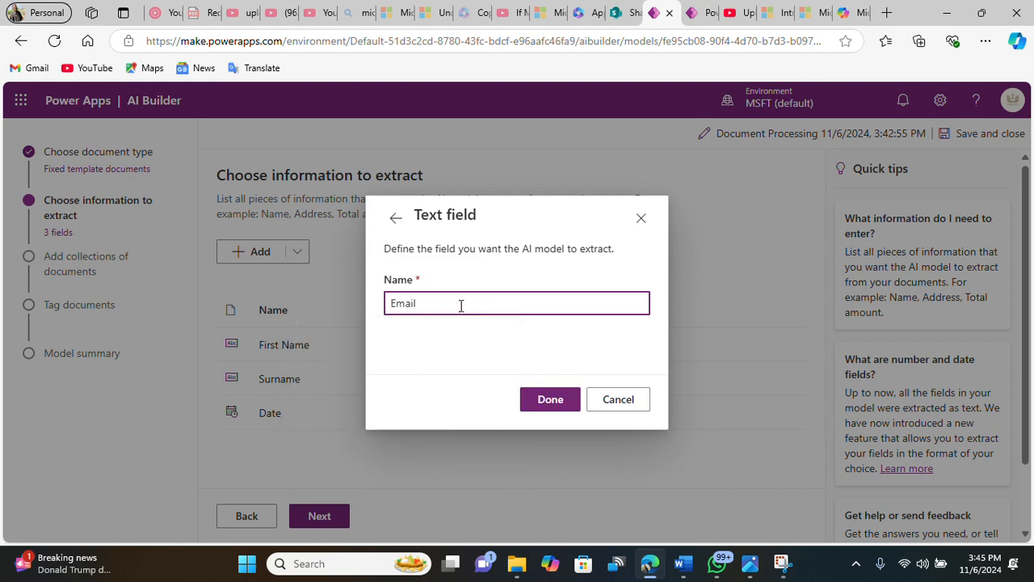
left_click(548, 400)
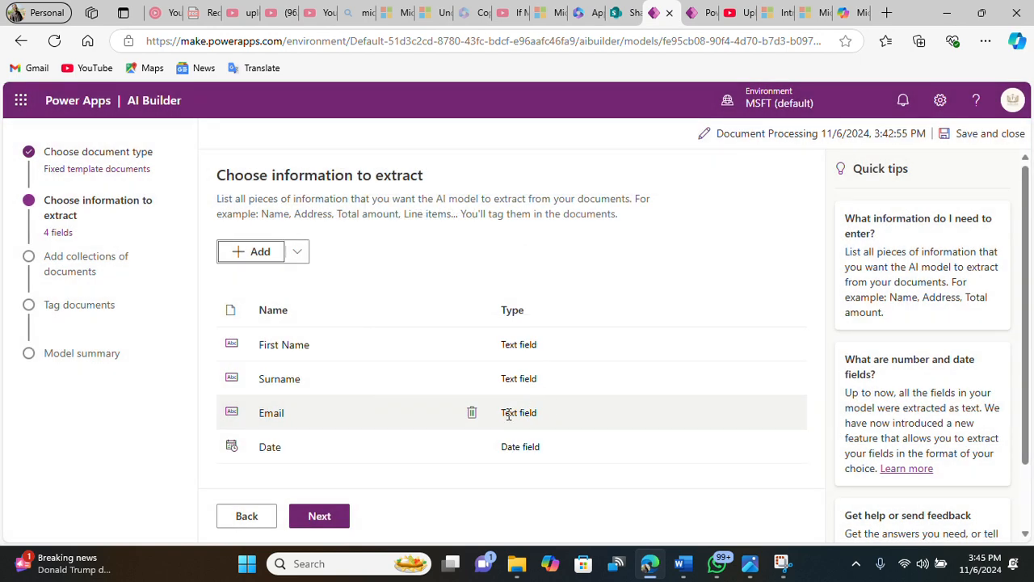
Step: Continue to adding collections of documents and create a new collection
left_click(326, 517)
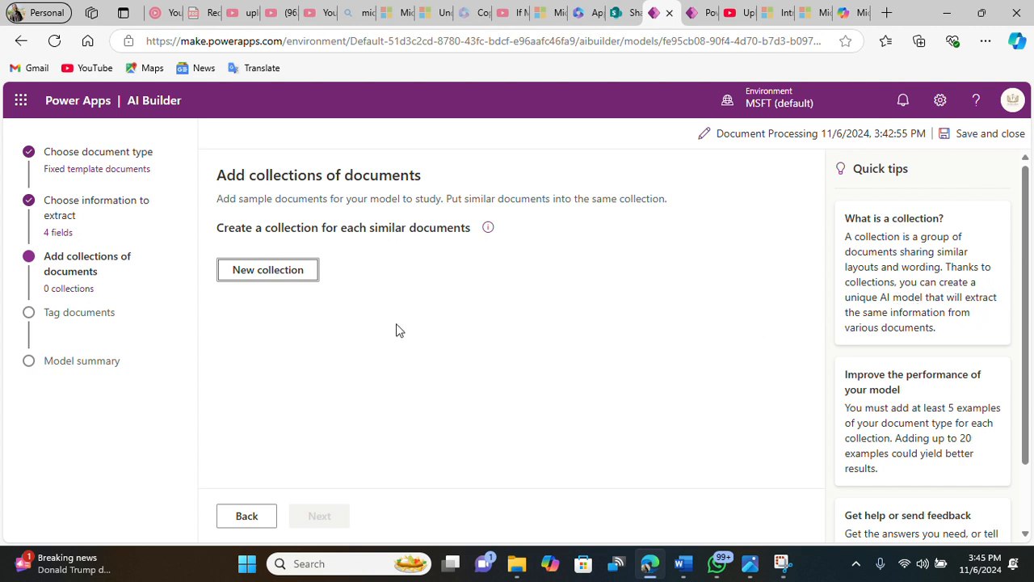
left_click(302, 271)
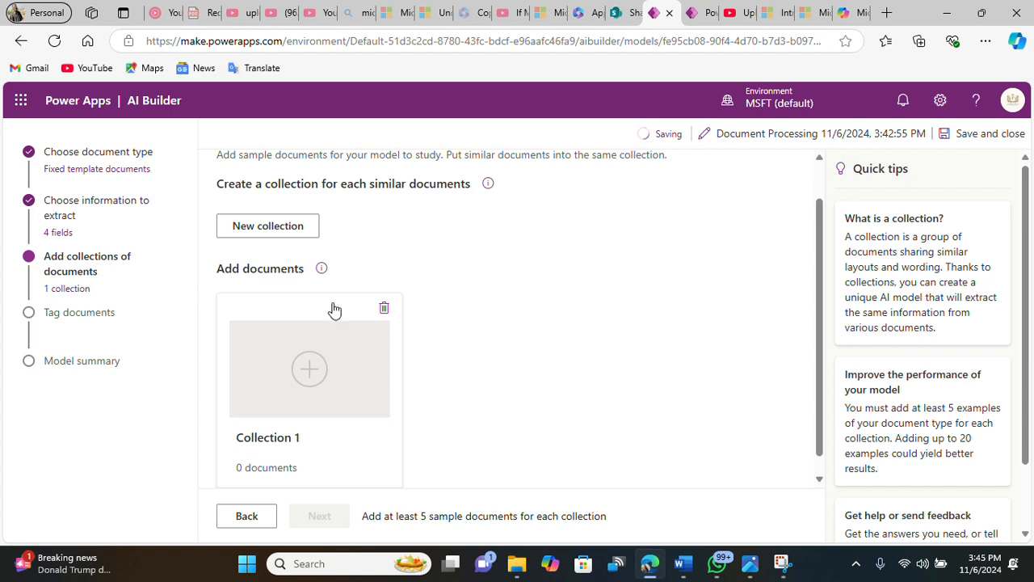
left_click(299, 387)
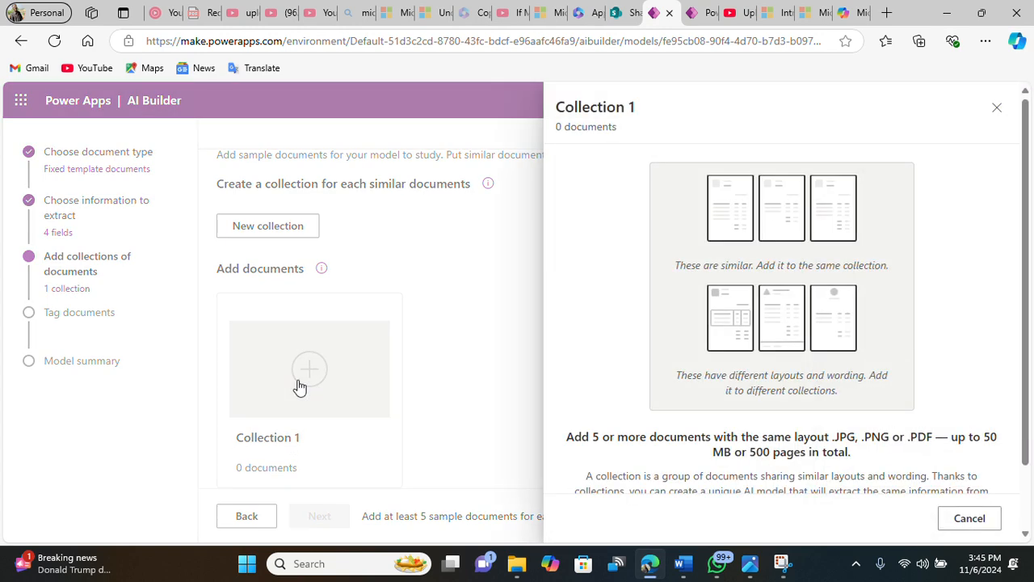
left_click(996, 107)
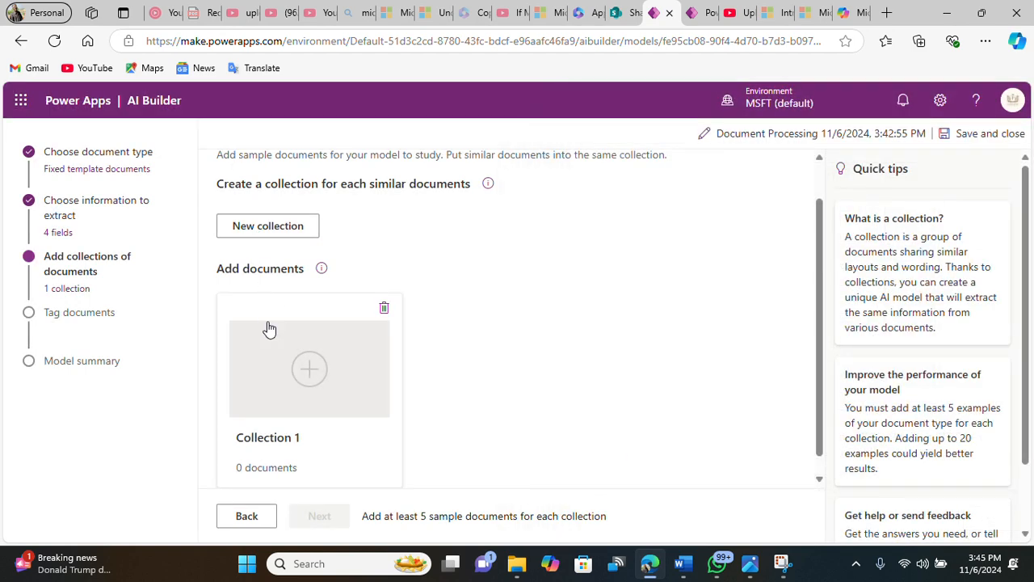
Step: Start adding documents to Collection 1, choosing My device as the source
left_click(309, 372)
scroll(808, 380, "down", 1)
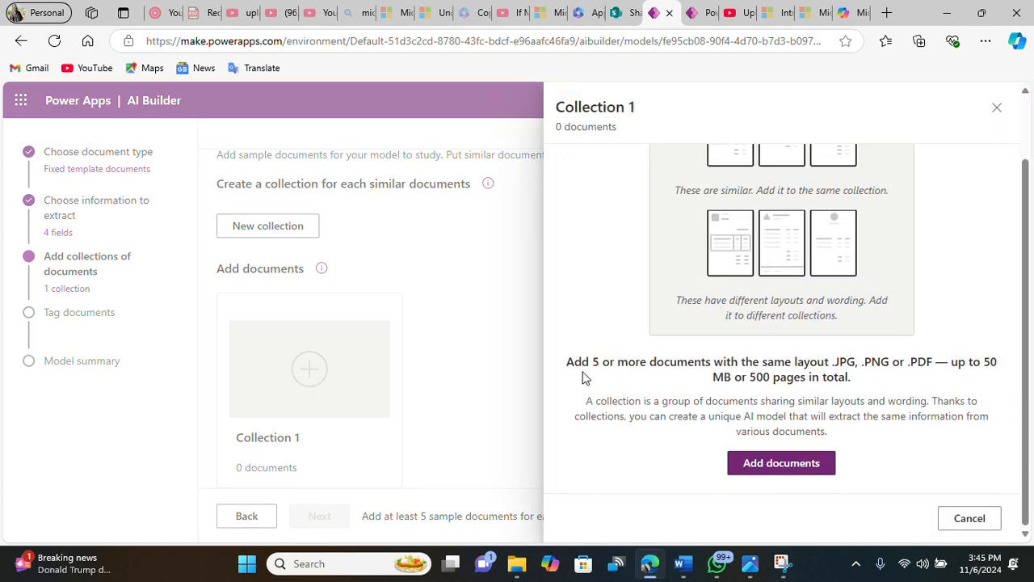
left_click(781, 463)
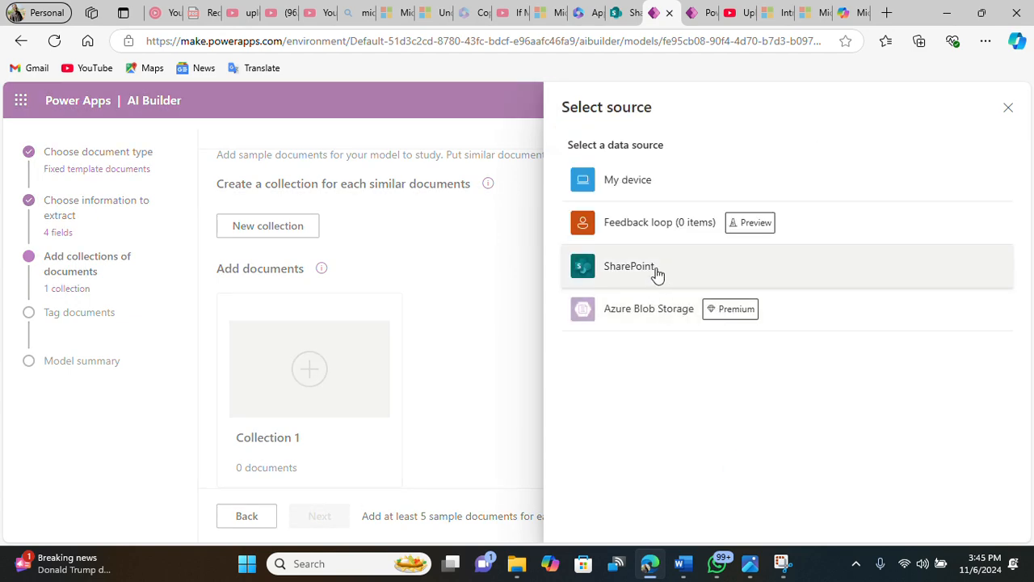
left_click(647, 195)
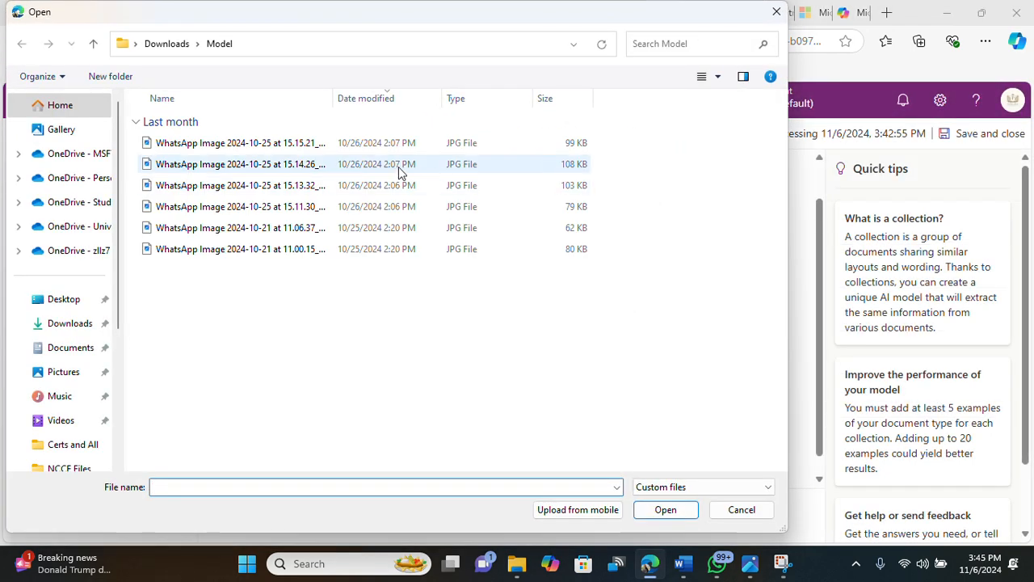
Step: Select the five WhatsApp Image card photos from the Model folder and upload them to Collection 1
left_click(332, 144)
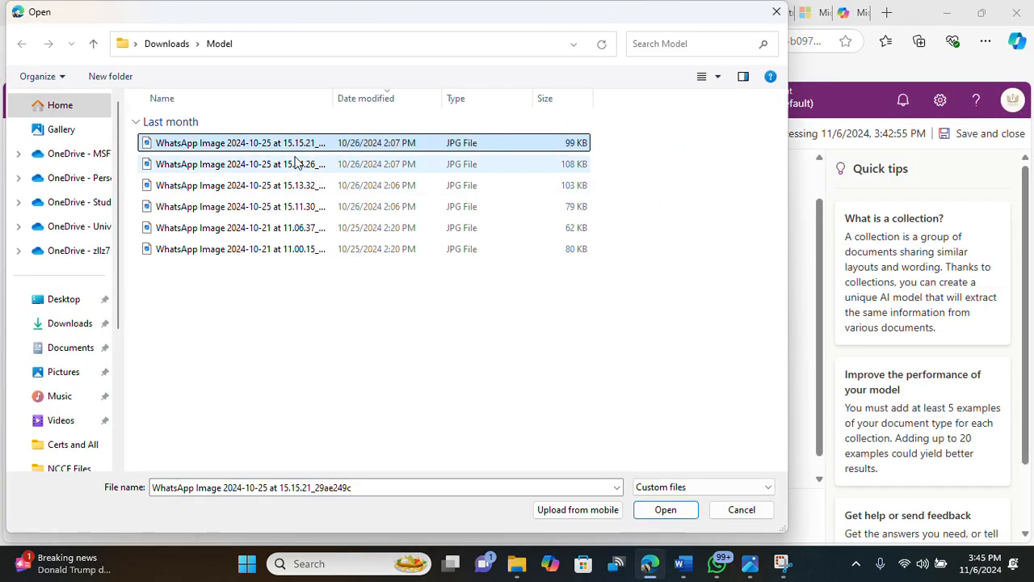
left_click(301, 165, "ctrl")
left_click(299, 185, "ctrl")
left_click(287, 207, "ctrl")
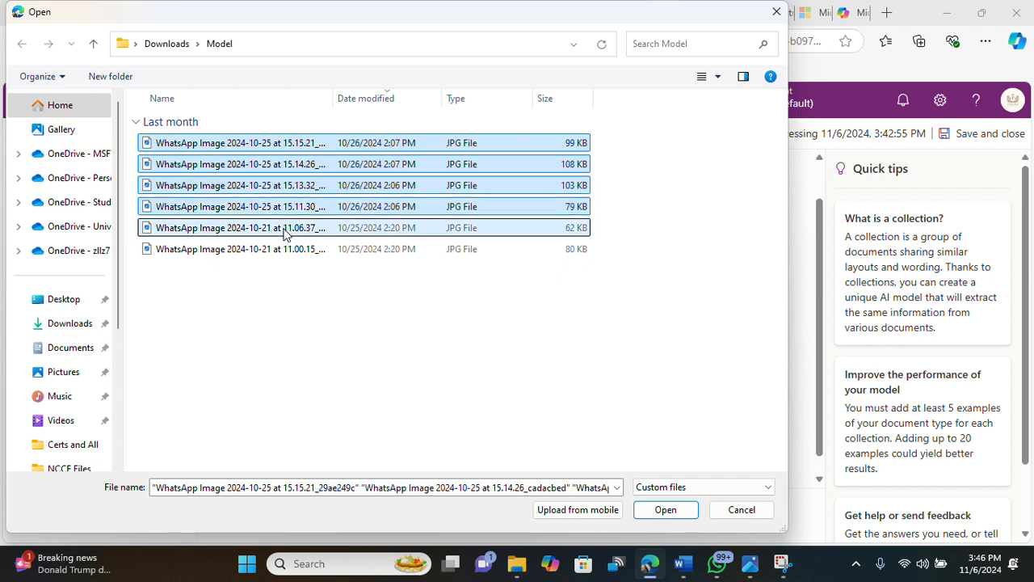
left_click(356, 228, "ctrl")
left_click(663, 510)
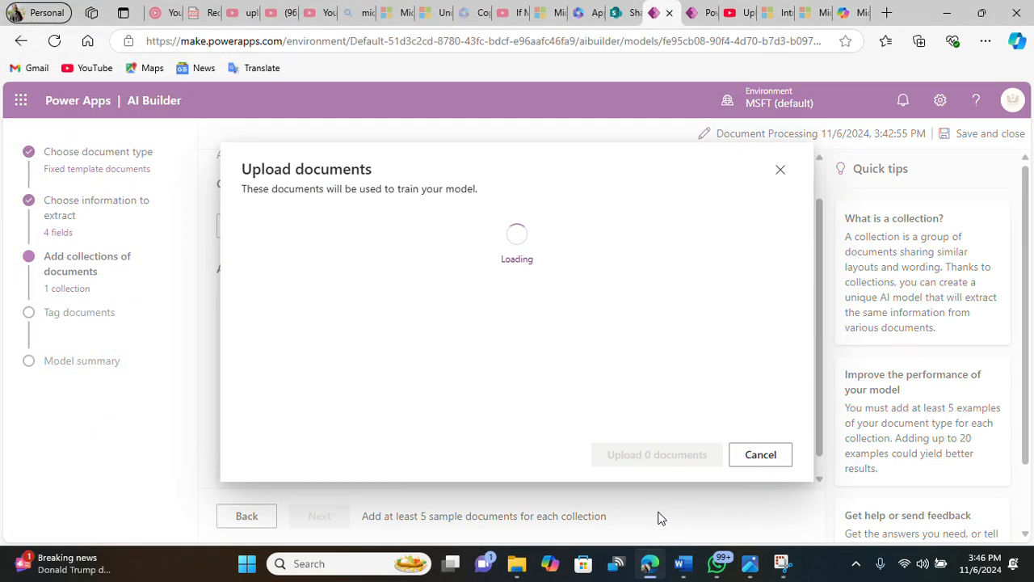
left_click(671, 456)
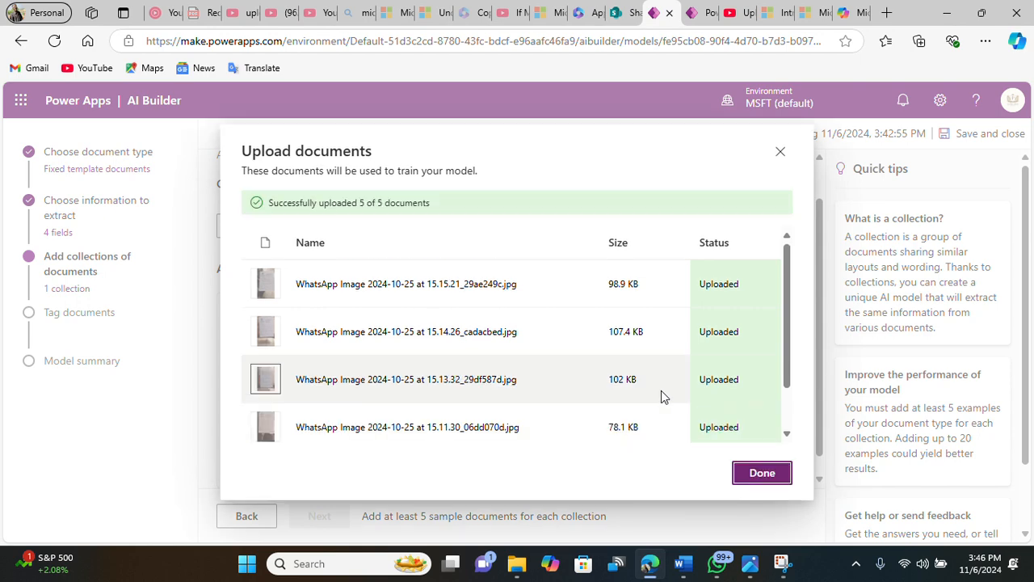
left_click(760, 472)
Step: Continue to the Tag documents stage and step through the guided tour until it is dismissed
scroll(487, 413, "down", 1)
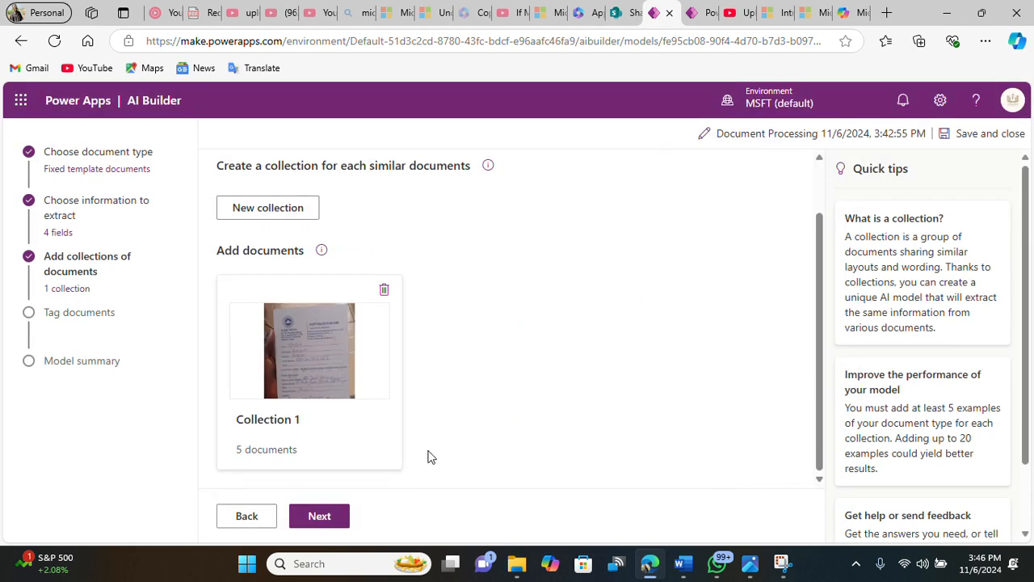
left_click(342, 515)
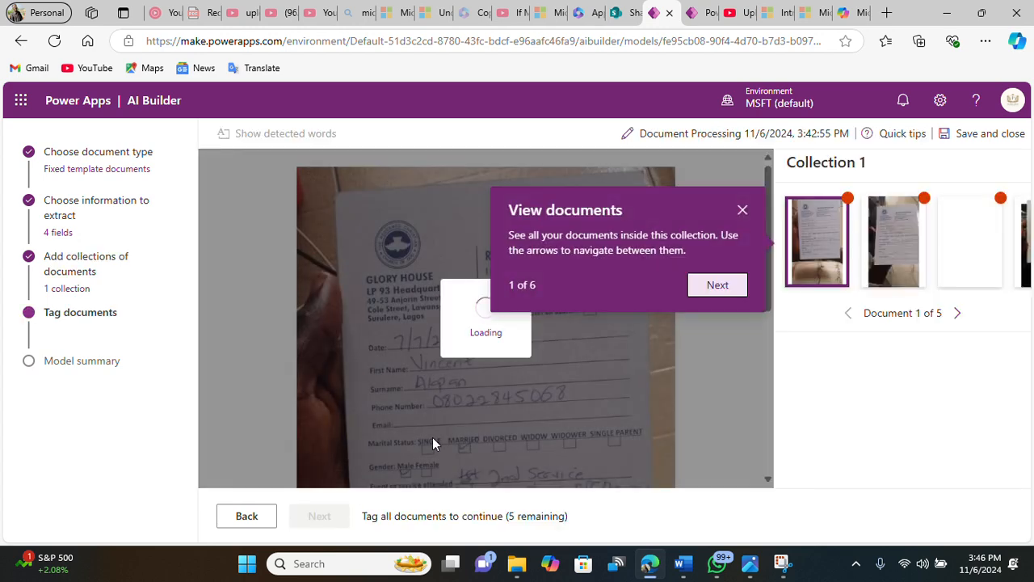
left_click(718, 285)
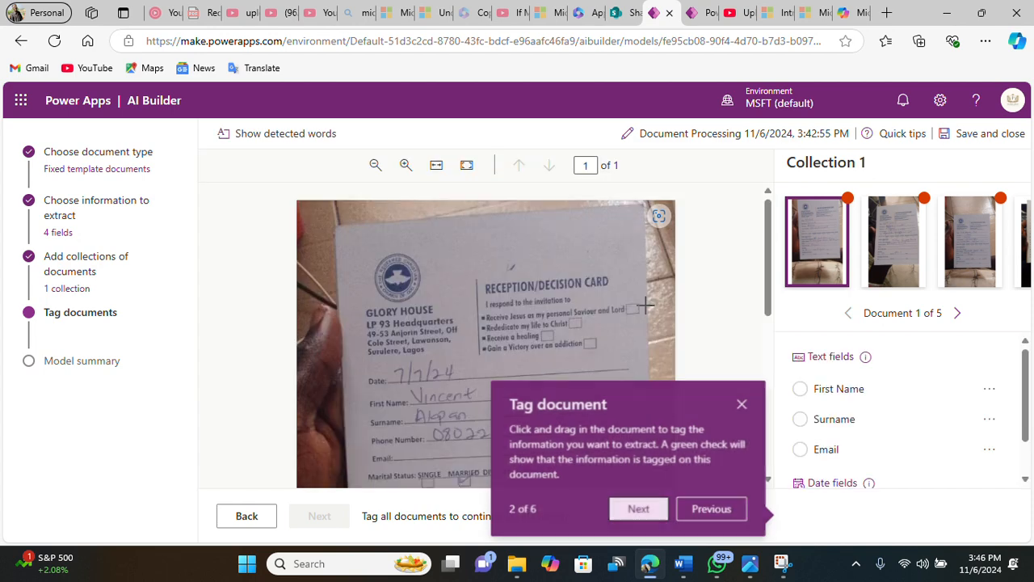
left_click(644, 514)
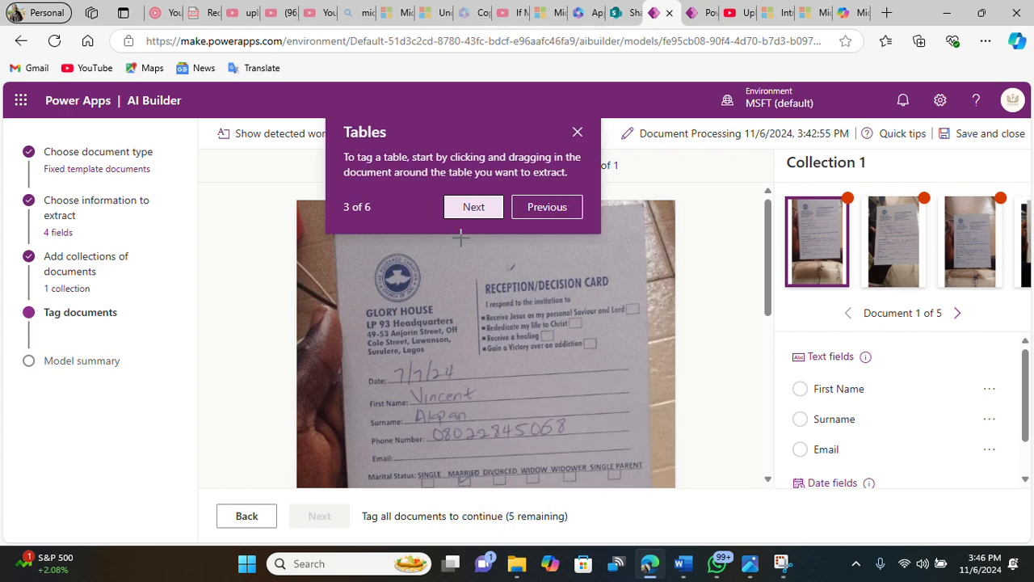
left_click(474, 207)
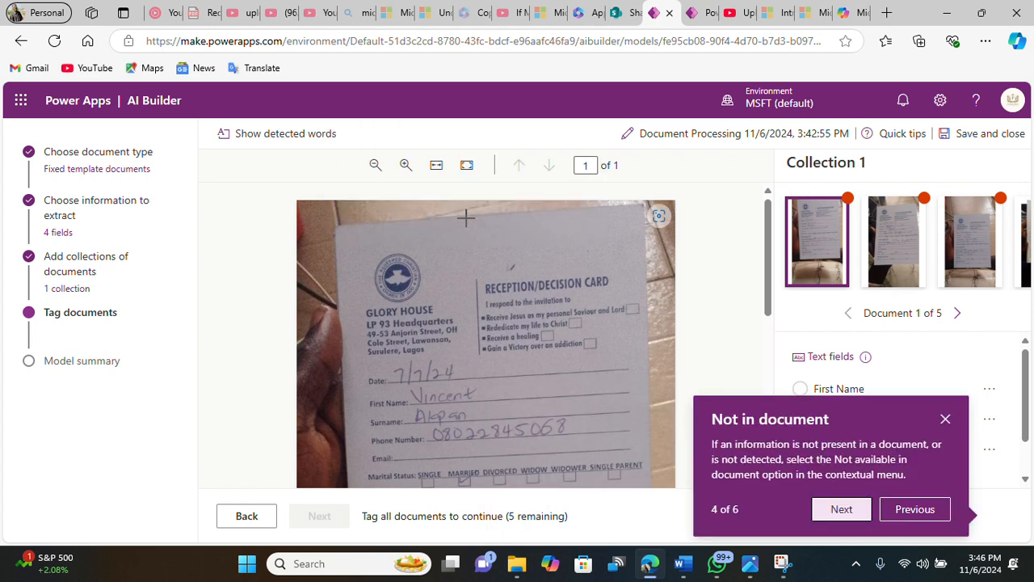
left_click(846, 512)
left_click(524, 189)
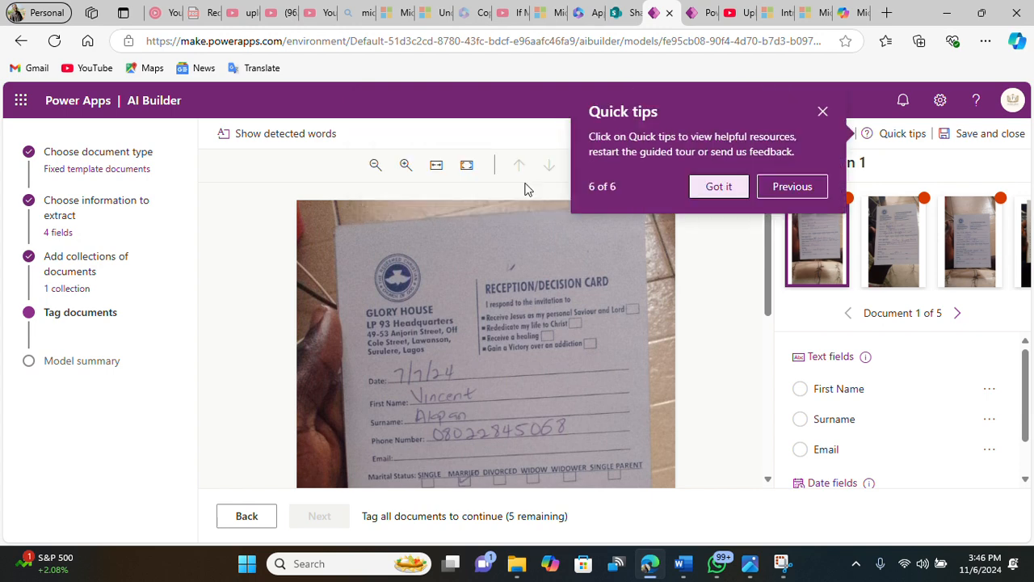
left_click(716, 185)
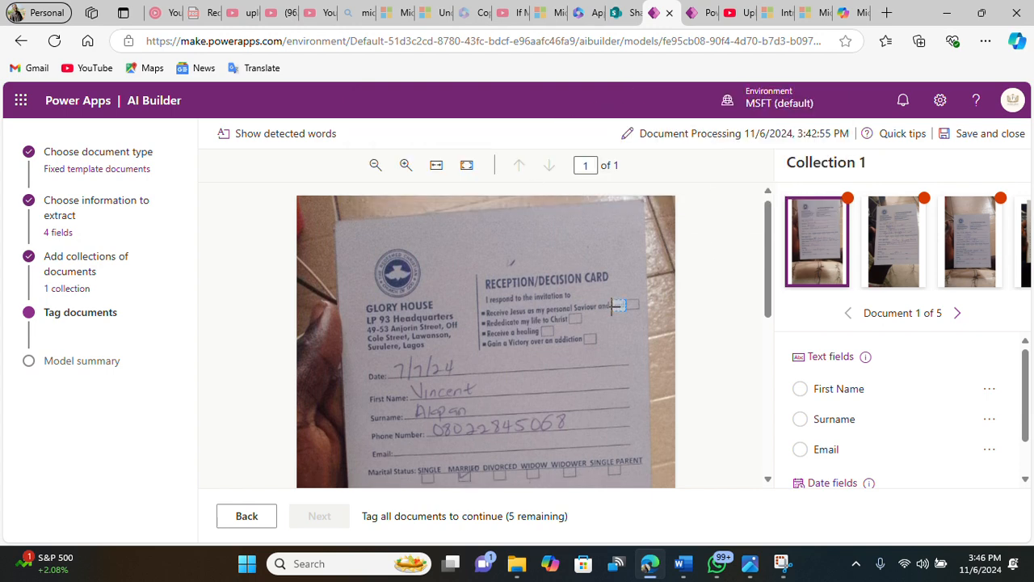
Step: On the first document, tag the handwritten date as Date and the first name as First Name
scroll(614, 304, "down", 3)
scroll(610, 302, "up", 2)
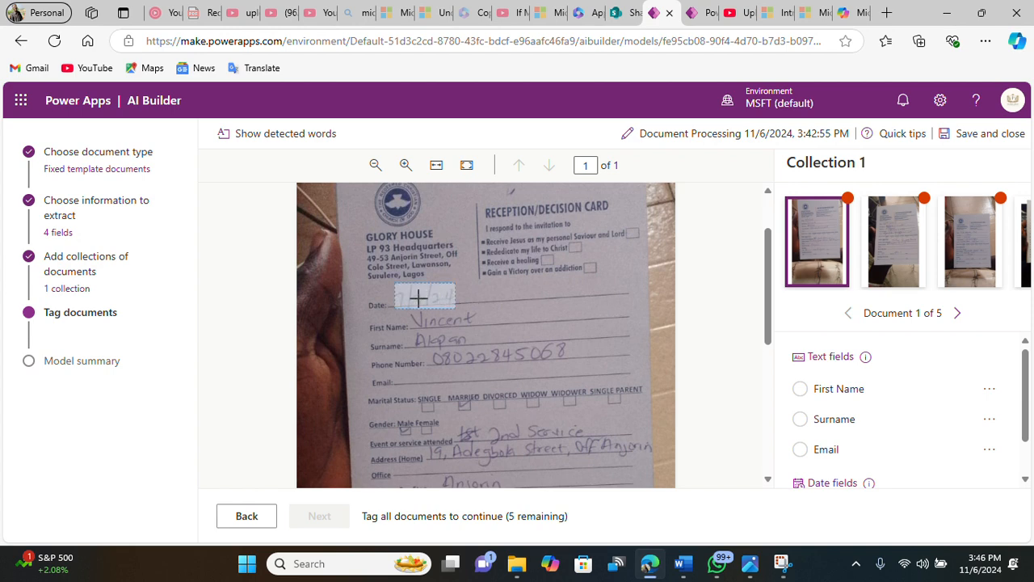
left_click(415, 302)
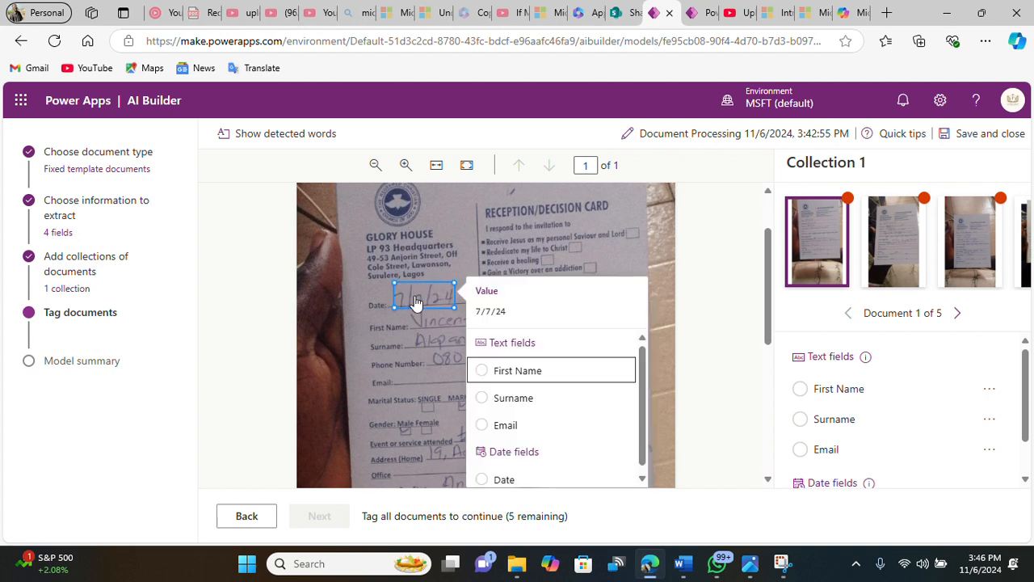
left_click(486, 481)
left_click(462, 319)
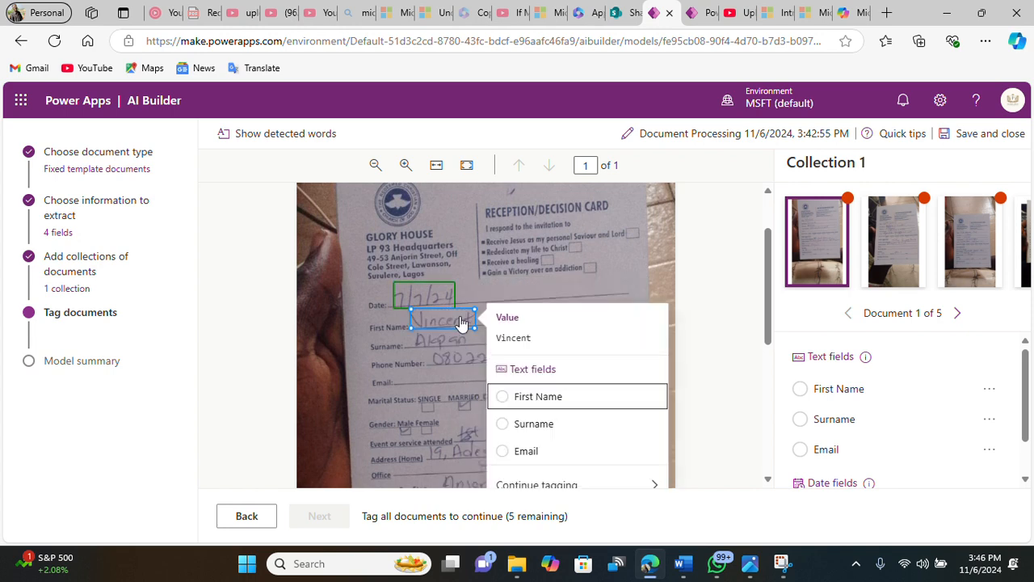
left_click(502, 401)
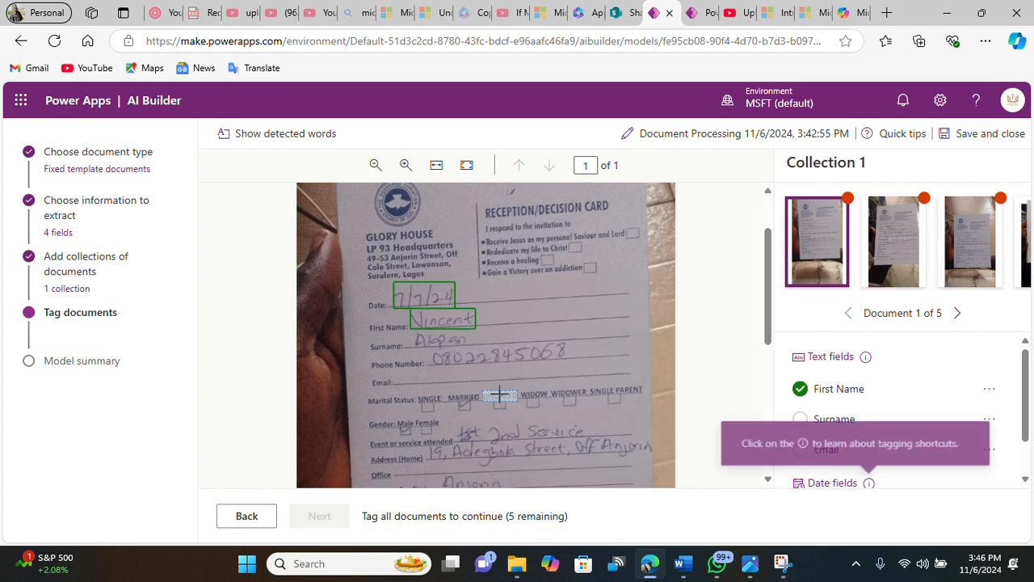
Step: Tag the handwritten surname on the first document as Surname, abandoning a selection over the phone number
left_click(450, 341)
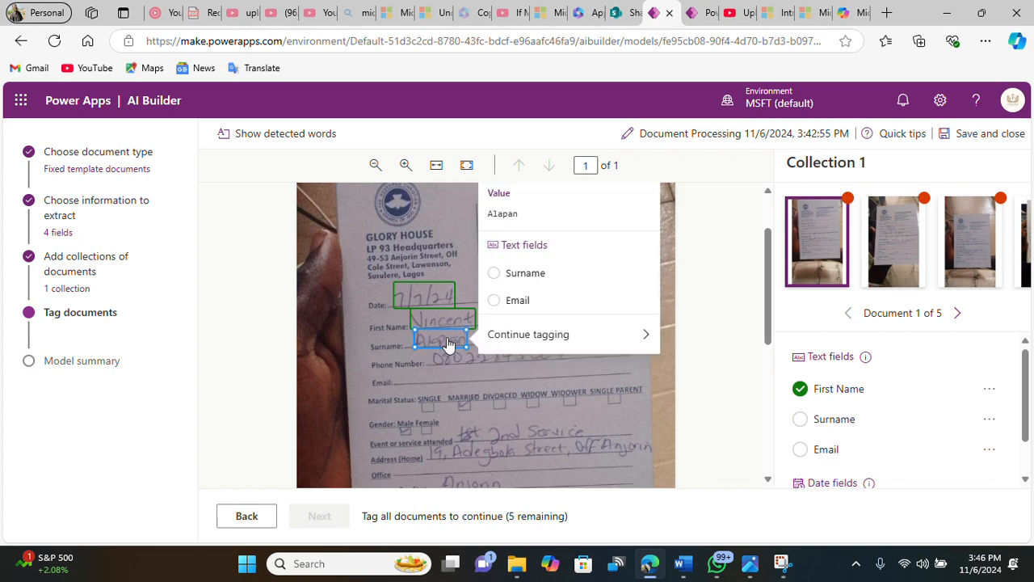
left_click(502, 276)
left_click(478, 368)
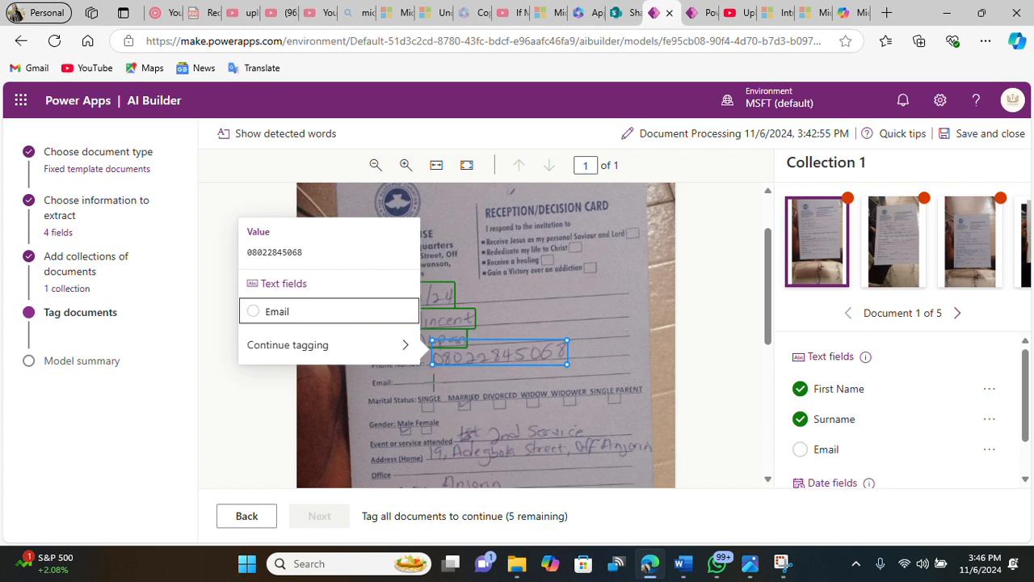
left_click(432, 375)
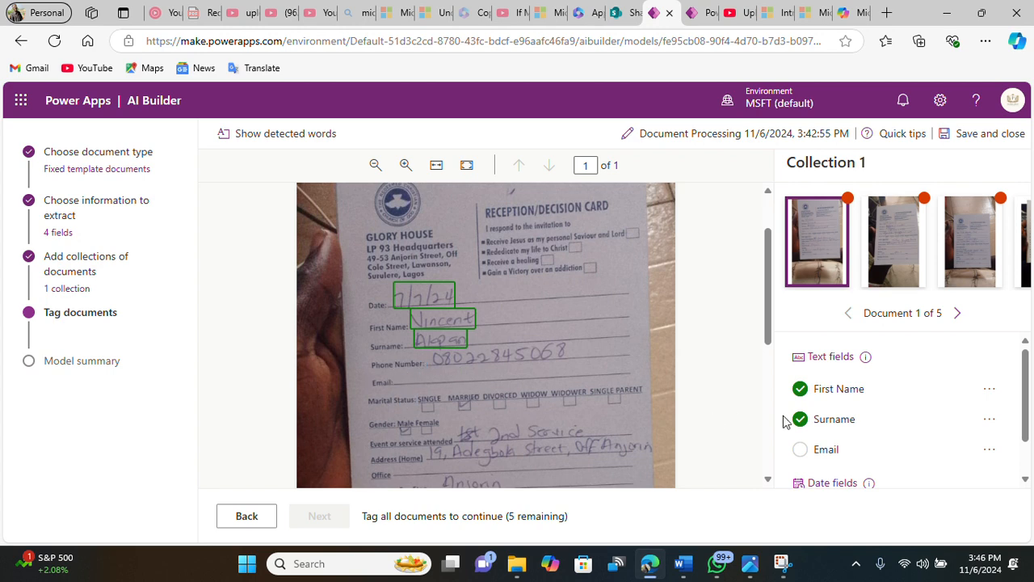
Step: Mark the Email field as not available in the first document
left_click(991, 451)
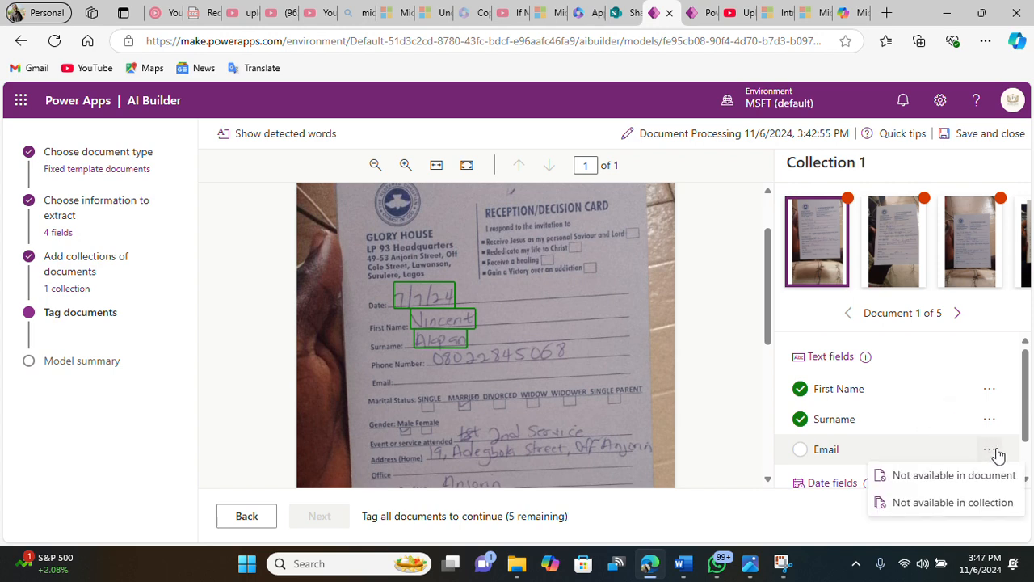
left_click(945, 477)
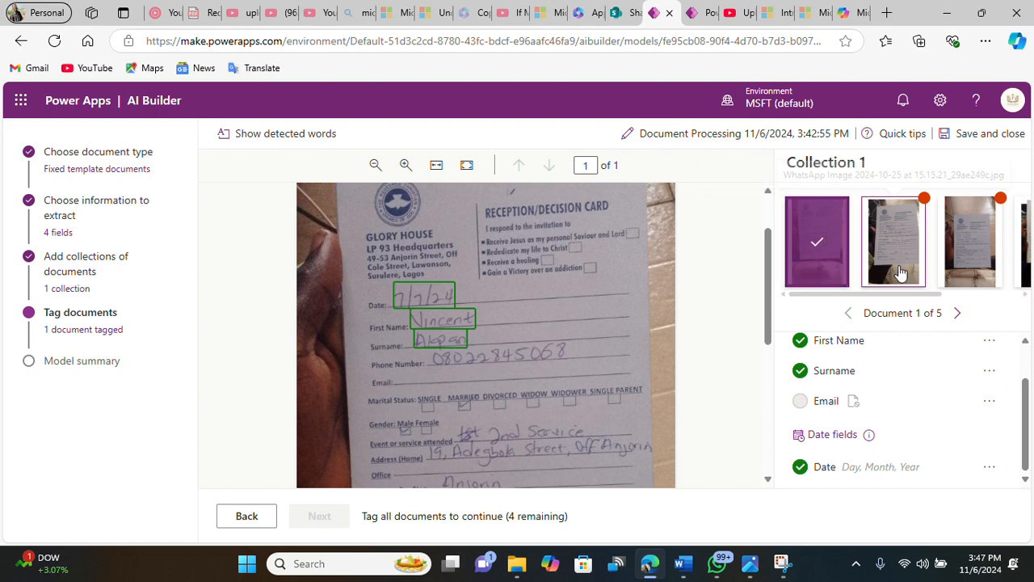
Step: Open the second document and tag its handwritten date as Date
left_click(881, 228)
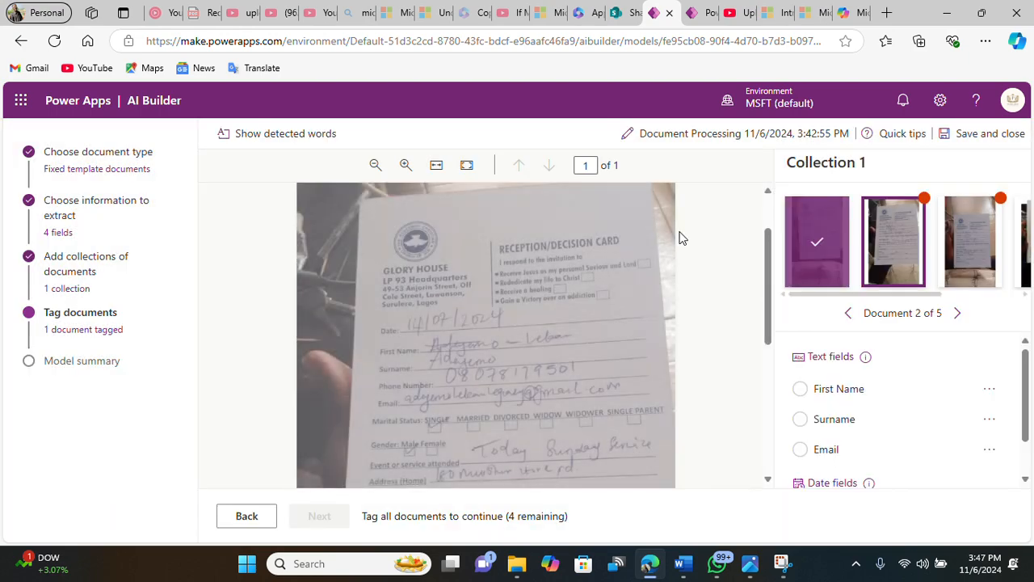
left_click(484, 324)
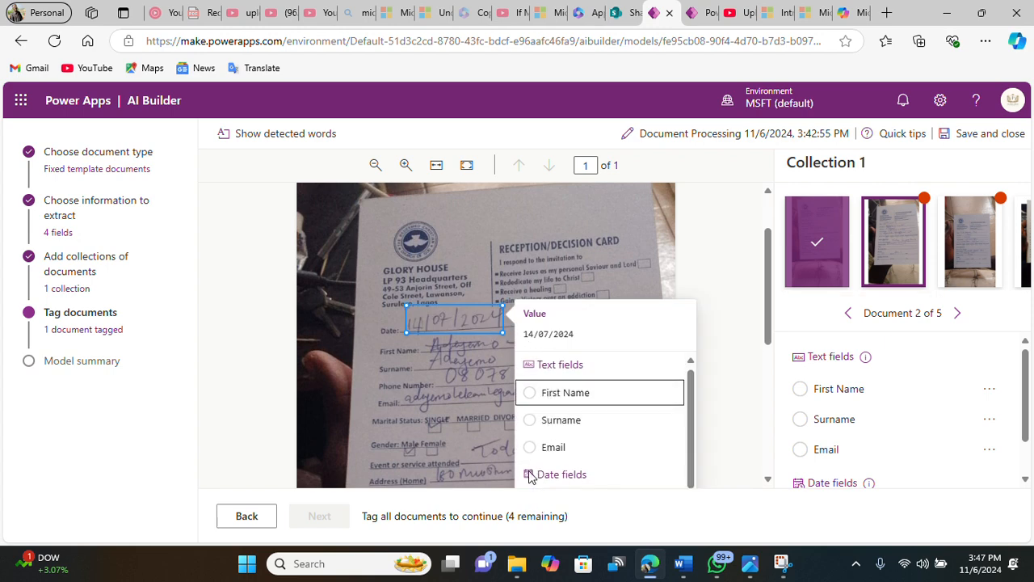
scroll(578, 419, "down", 3)
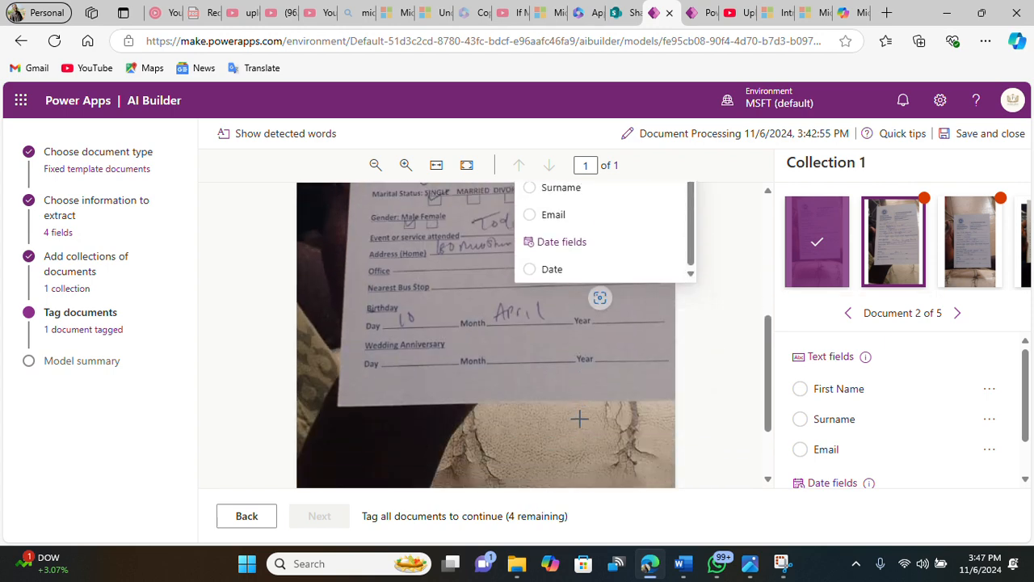
left_click(536, 269)
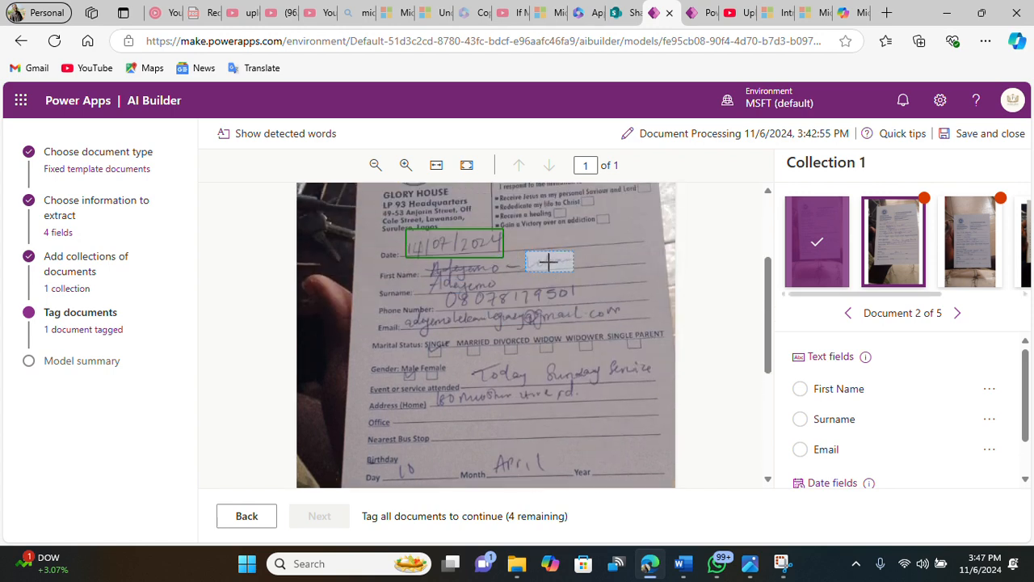
Step: Tag the second document's handwritten first name as First Name, abandoning a selection over the phone number
left_click(549, 261)
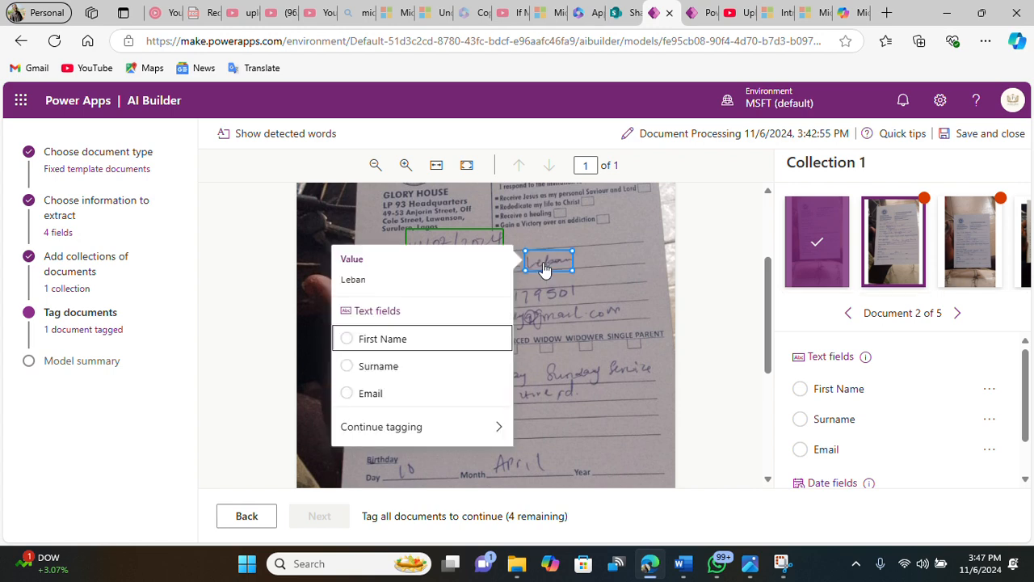
left_click(349, 339)
left_click_drag(445, 284, 575, 308)
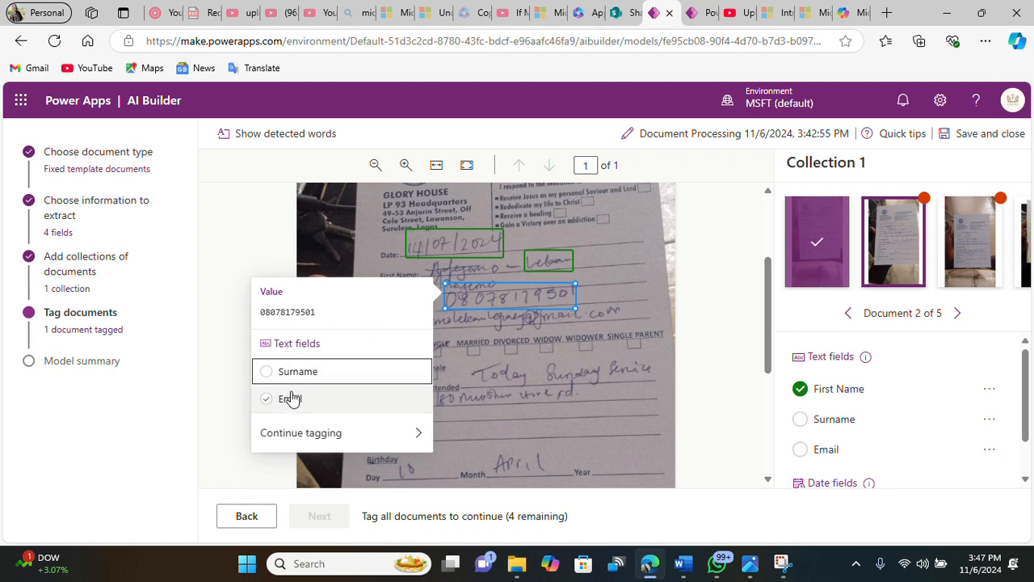
left_click(481, 273)
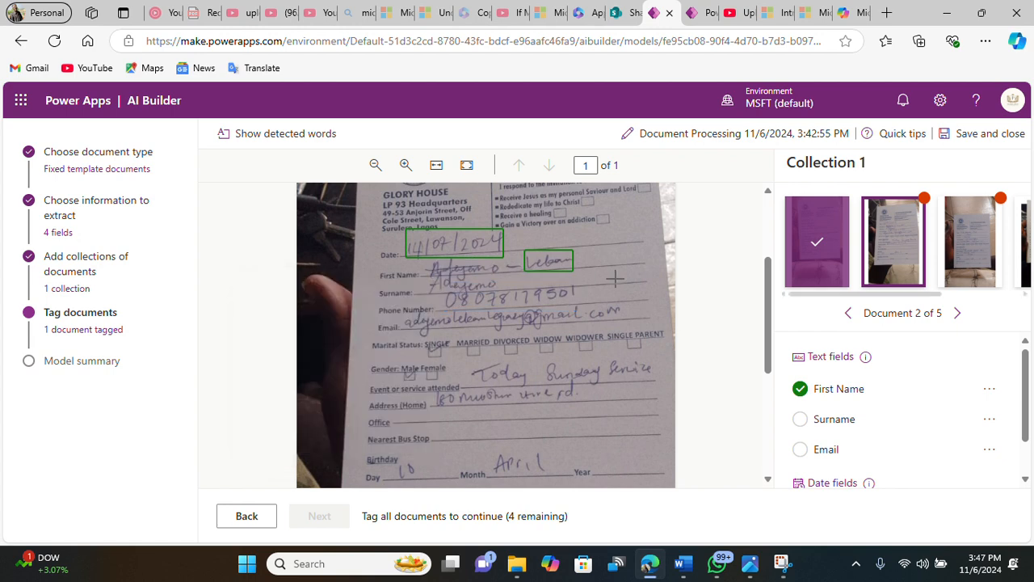
Step: Tag the second document's surname as Surname and its handwritten e-mail address as Email
left_click(463, 278)
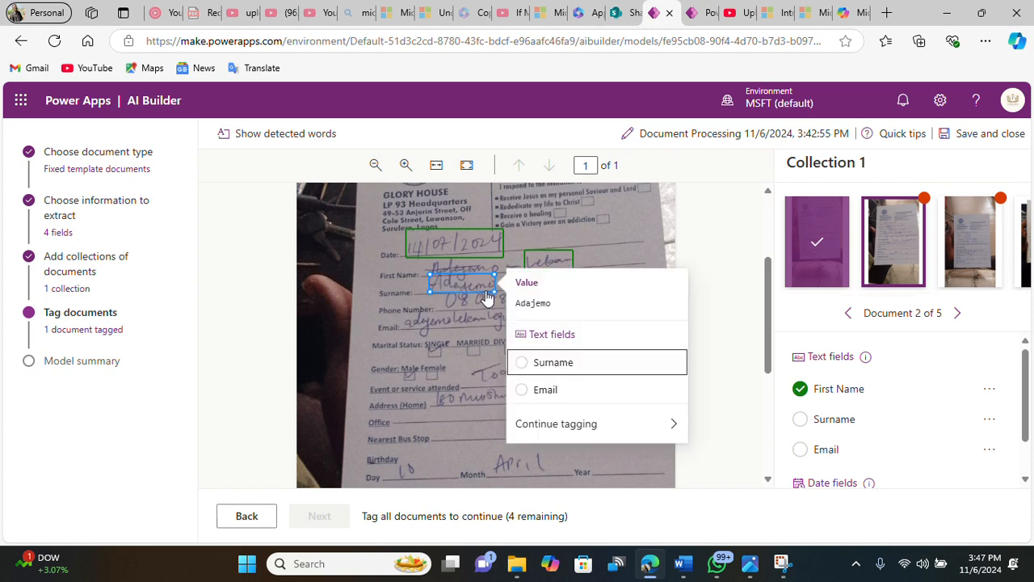
left_click(523, 371)
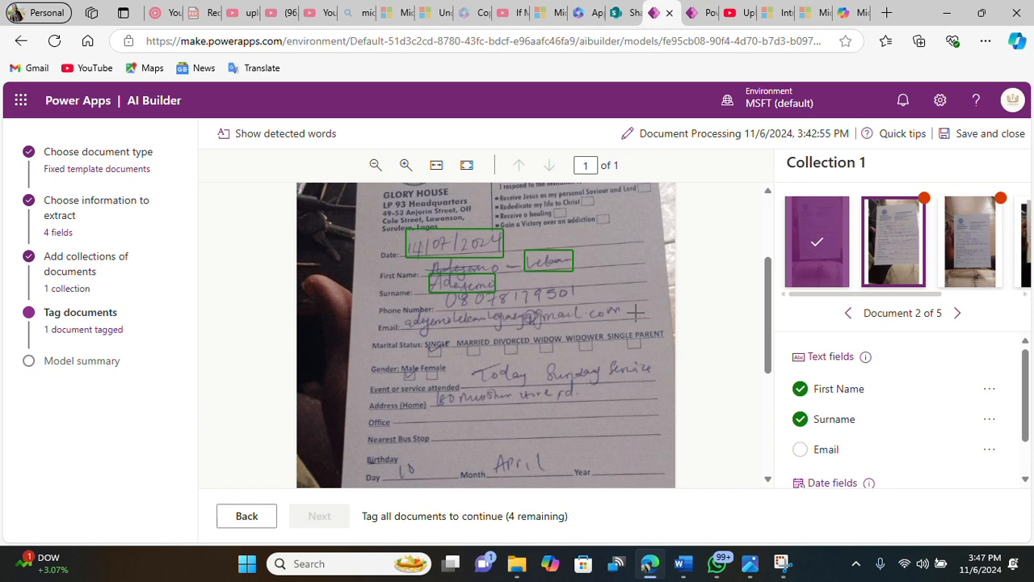
left_click_drag(631, 311, 424, 319)
left_click(301, 401)
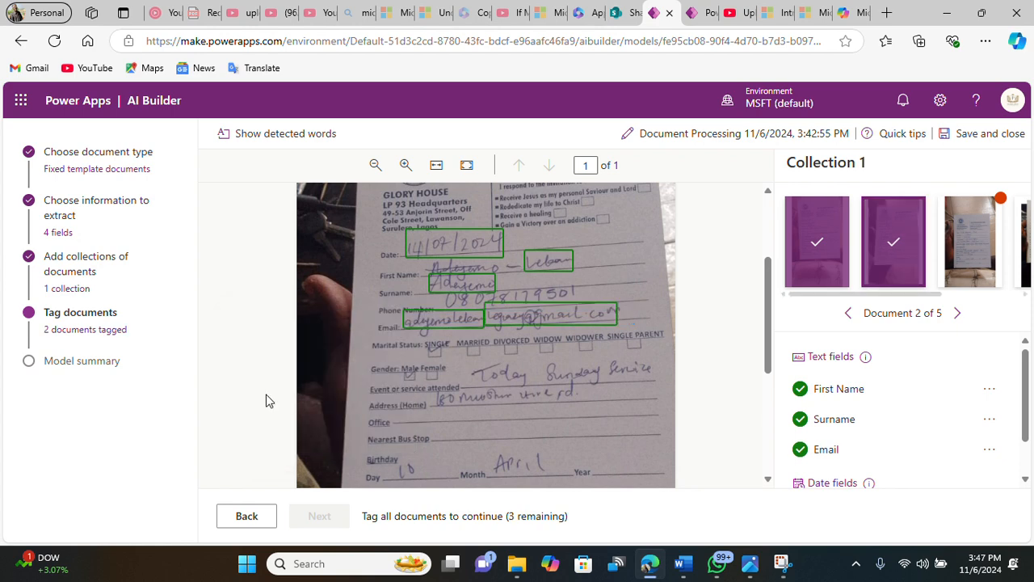
Step: Open the third document and tag its handwritten date as Date
left_click(798, 283)
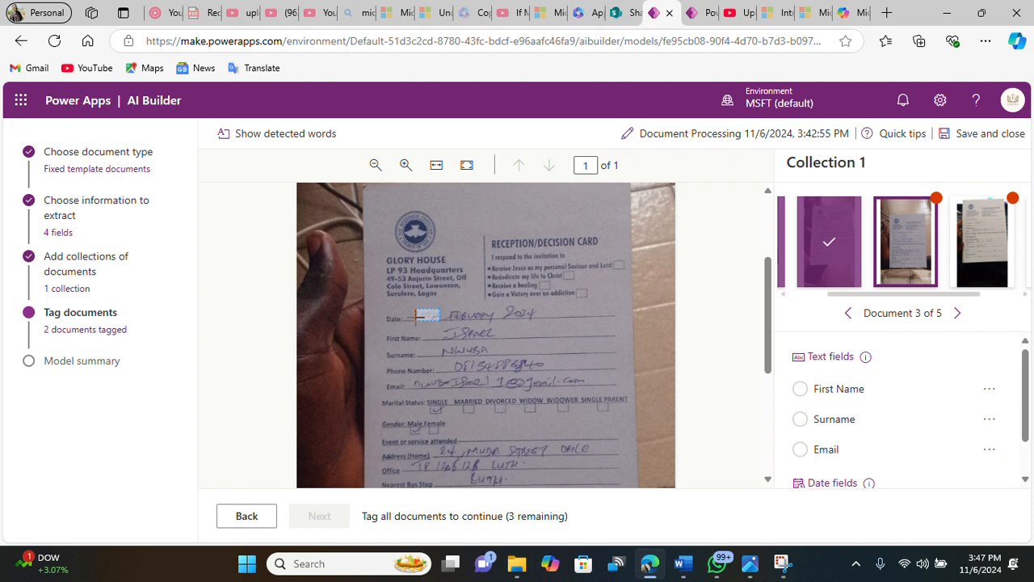
left_click_drag(550, 310, 420, 322)
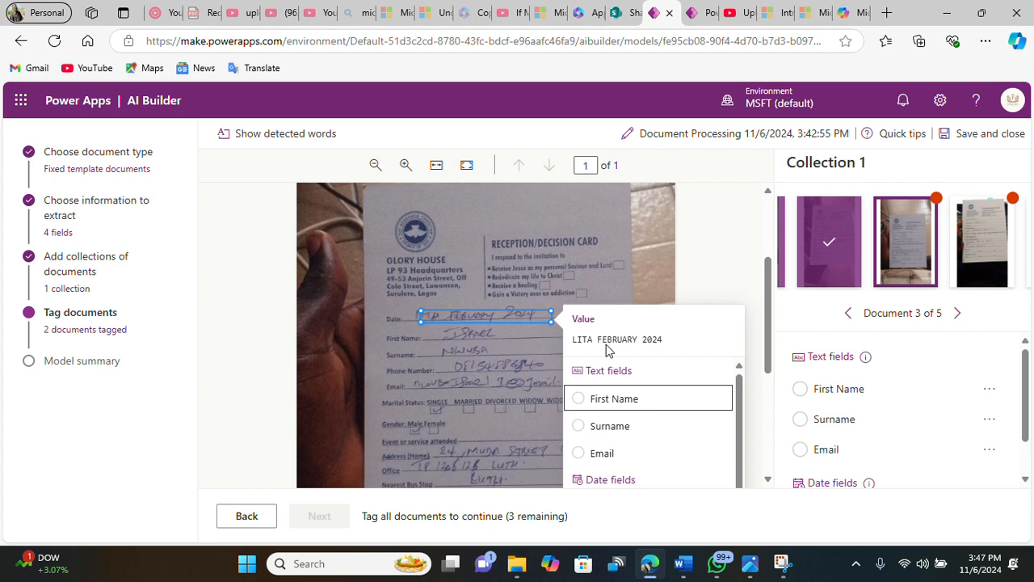
scroll(628, 399, "down", 3)
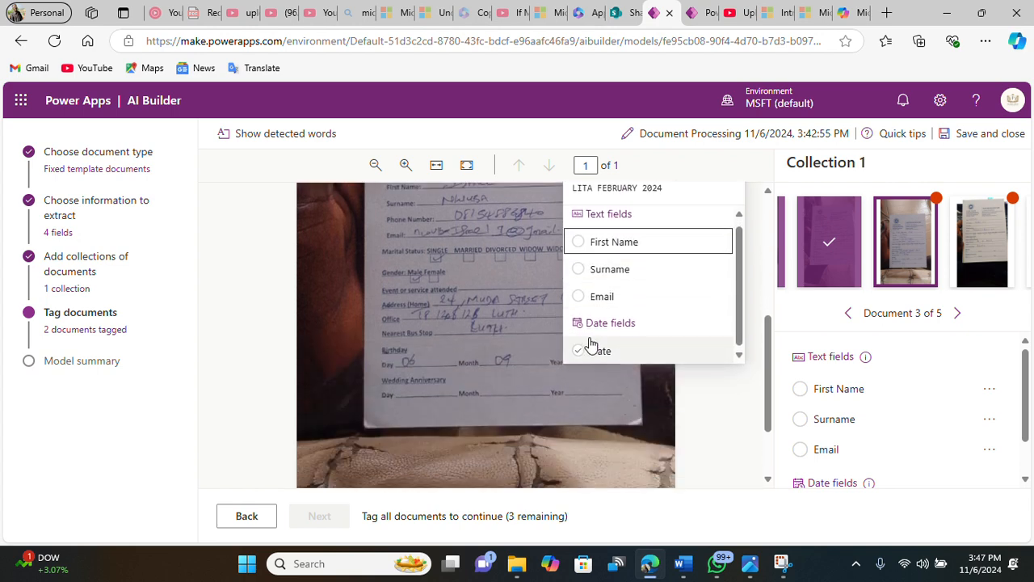
left_click(587, 351)
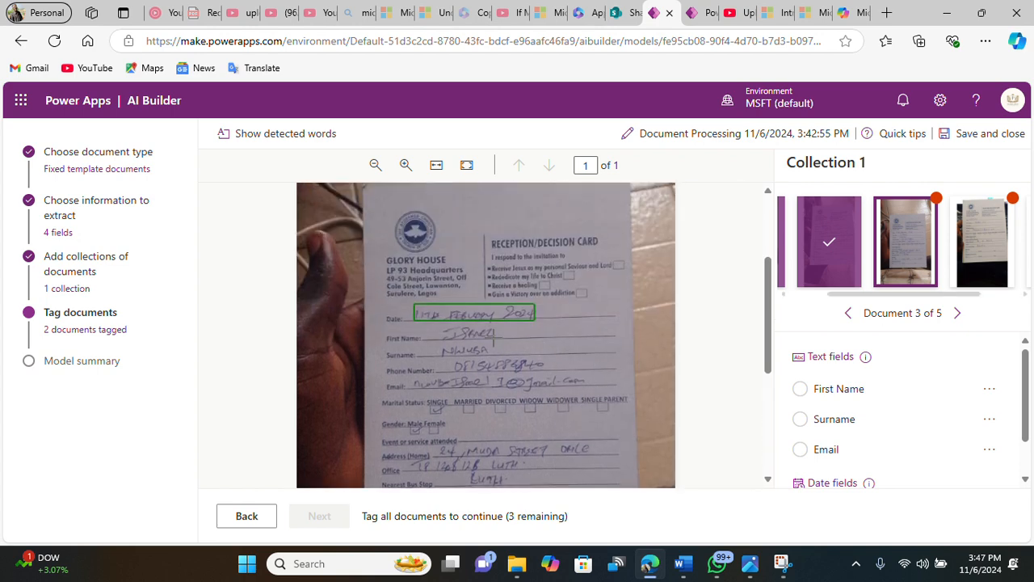
Step: Tag the third document's handwritten first name as First Name, surname as Surname and e-mail address as Email
left_click(470, 334)
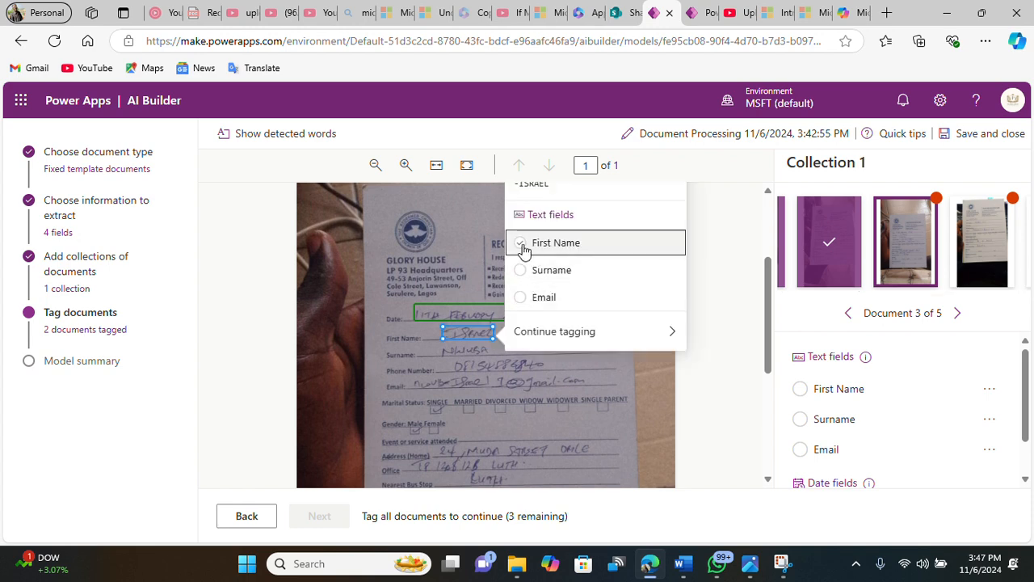
left_click(523, 247)
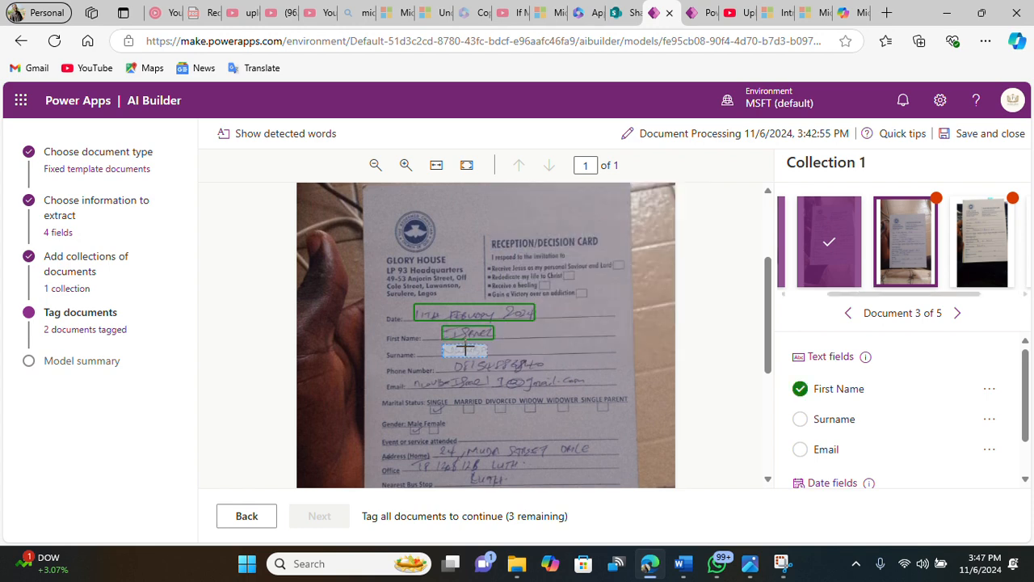
left_click(465, 349)
left_click(525, 289)
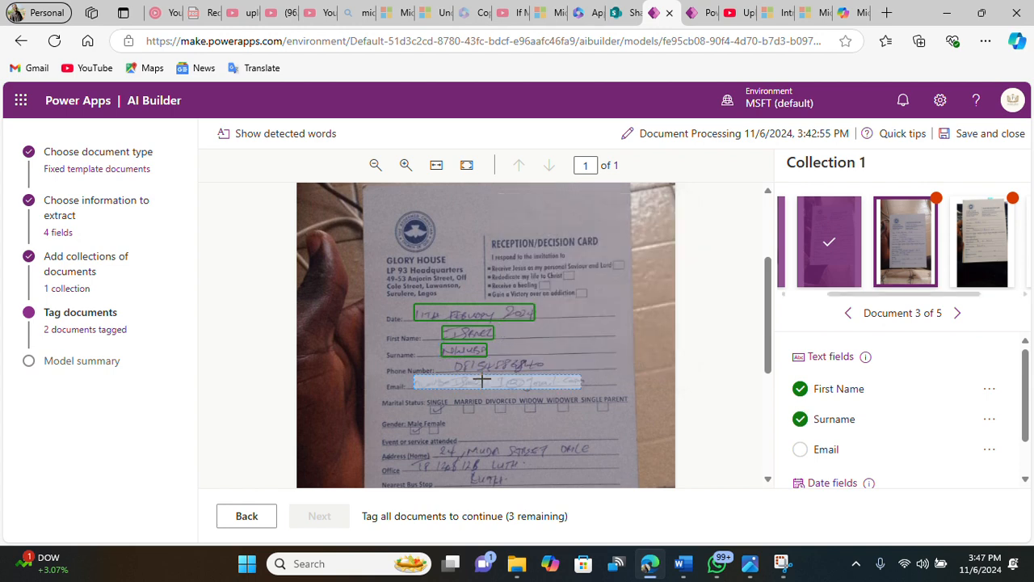
left_click(481, 380)
left_click(444, 310)
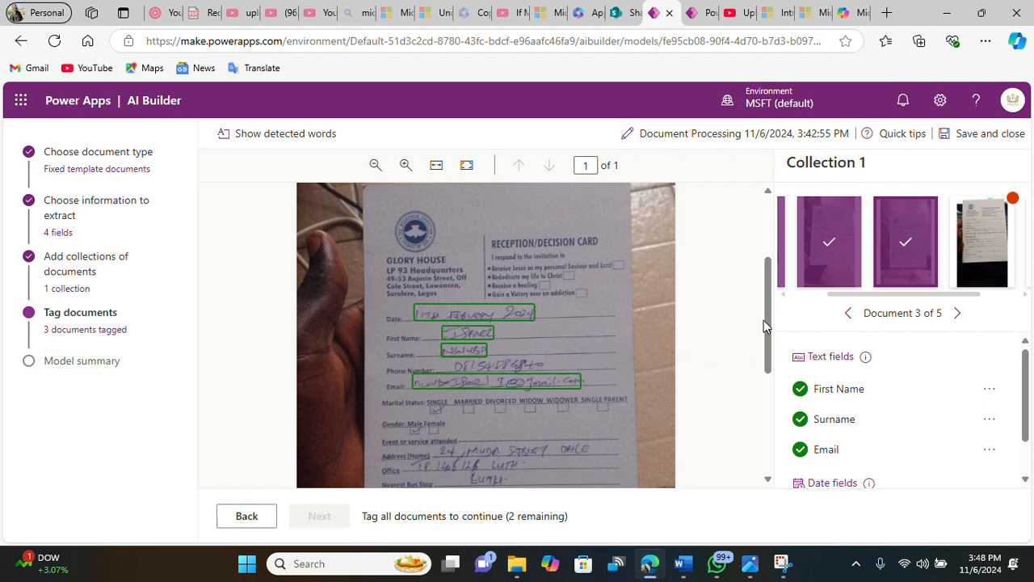
Step: Open the fourth document and tag its handwritten date as Date
left_click(968, 263)
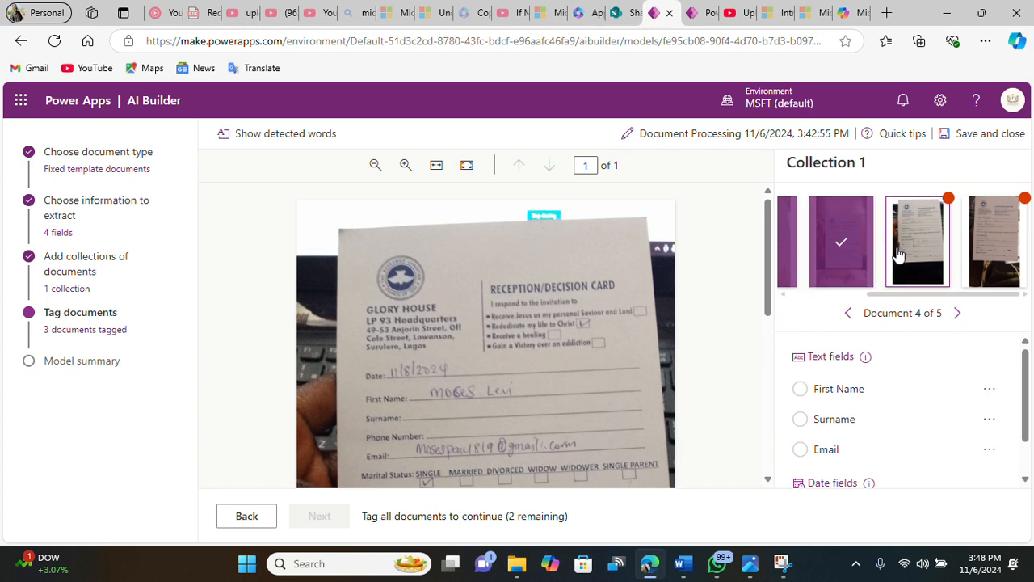
left_click(415, 370)
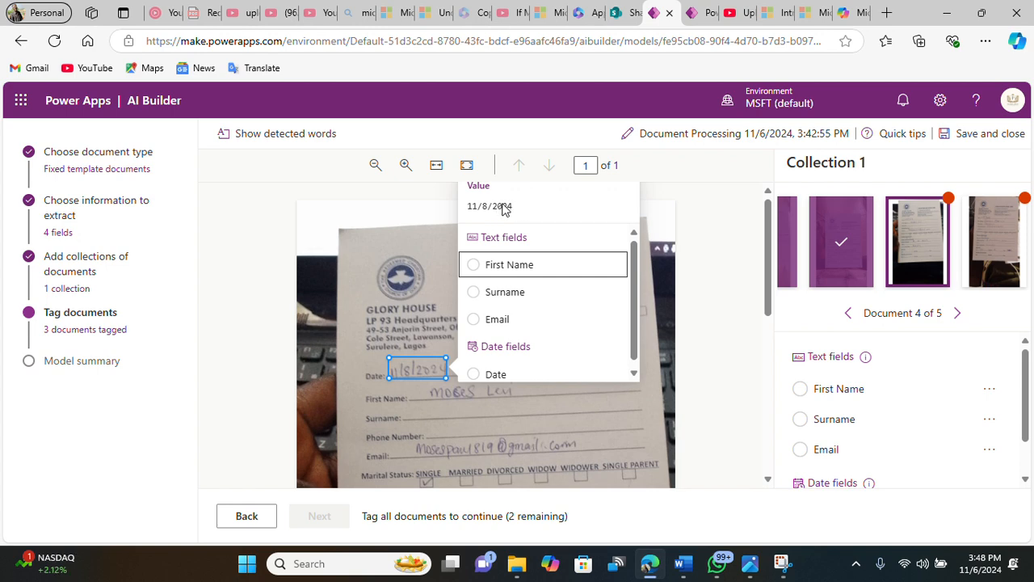
left_click(473, 375)
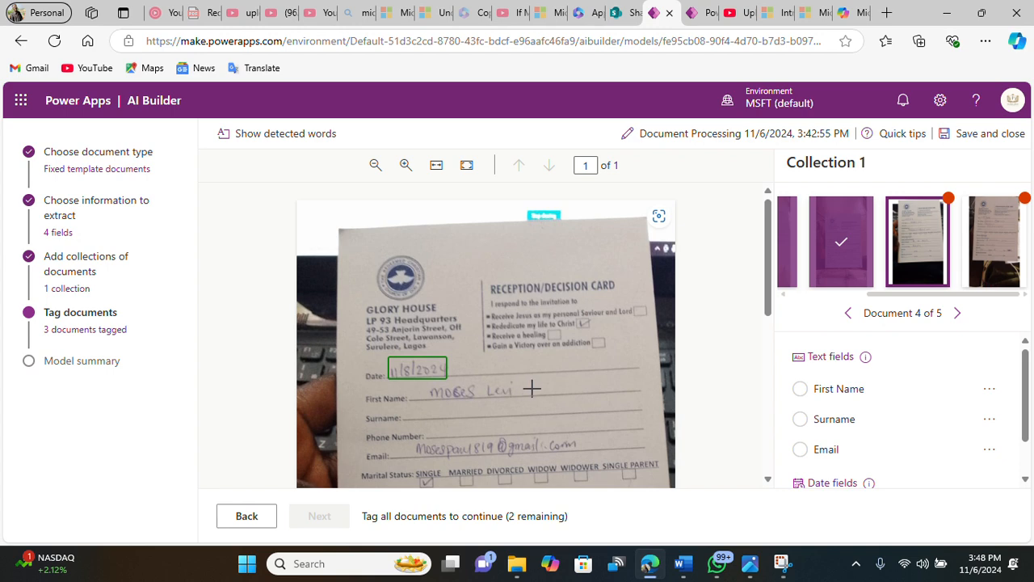
Step: Tag the fourth document's full handwritten name as First Name, reselecting the region to cover both words
left_click_drag(485, 389, 434, 392)
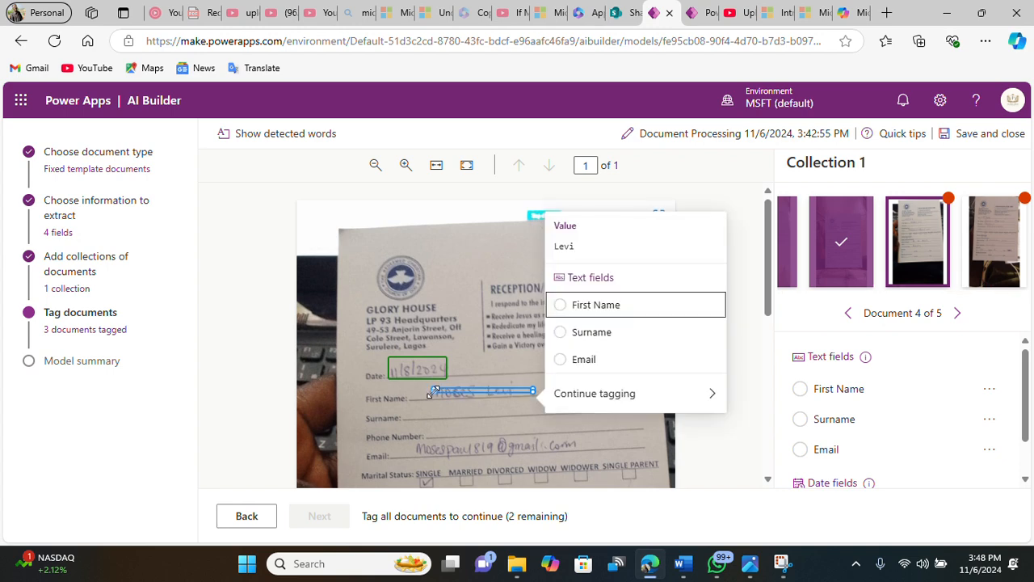
left_click(422, 393)
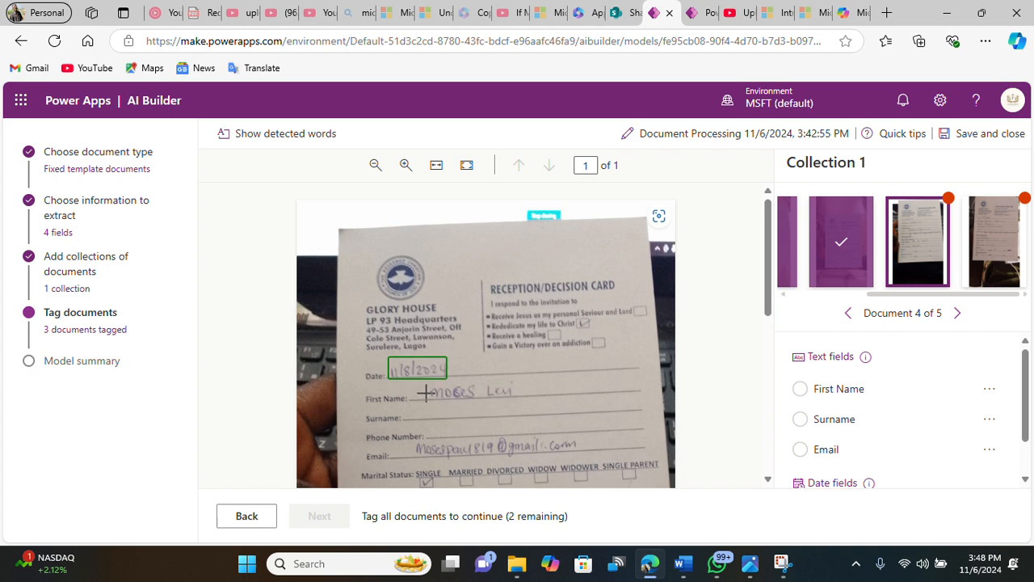
left_click_drag(426, 394, 511, 397)
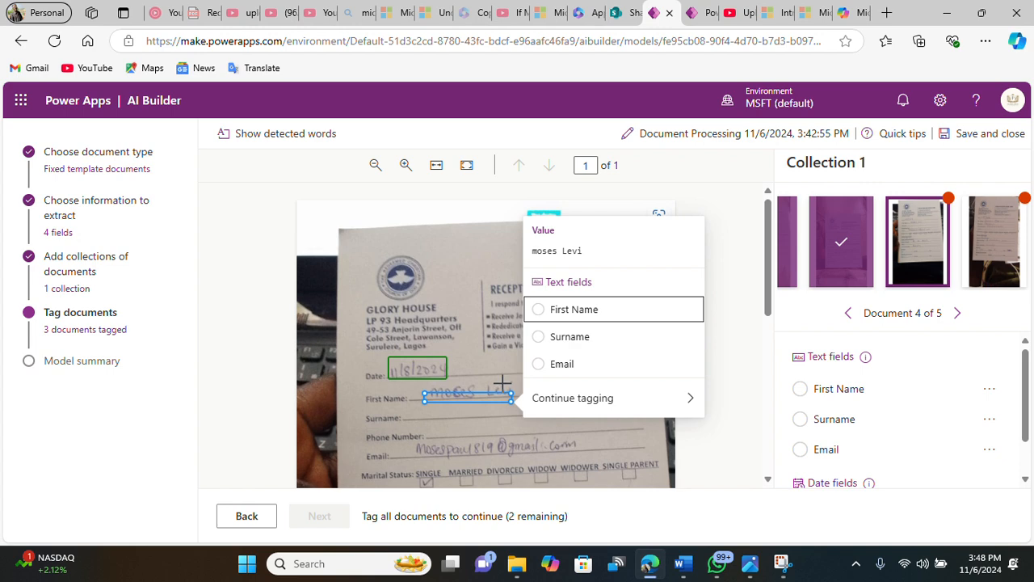
left_click(503, 381)
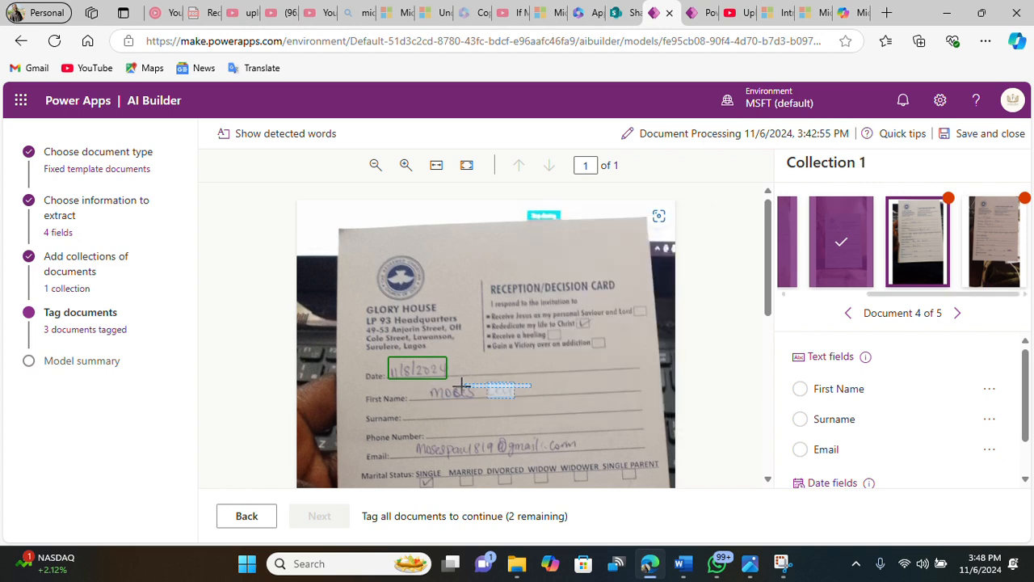
left_click_drag(463, 384, 443, 393)
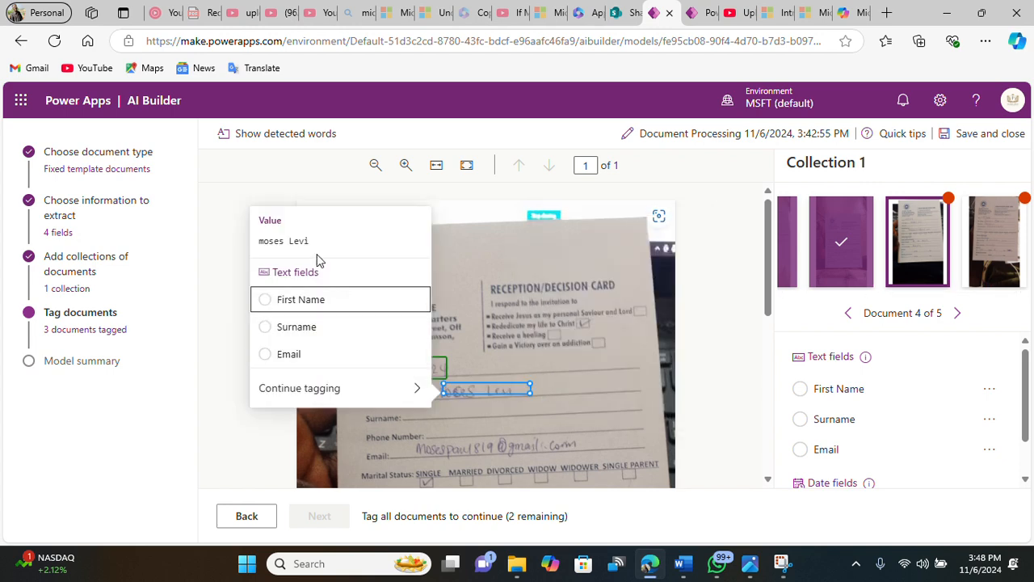
left_click(267, 301)
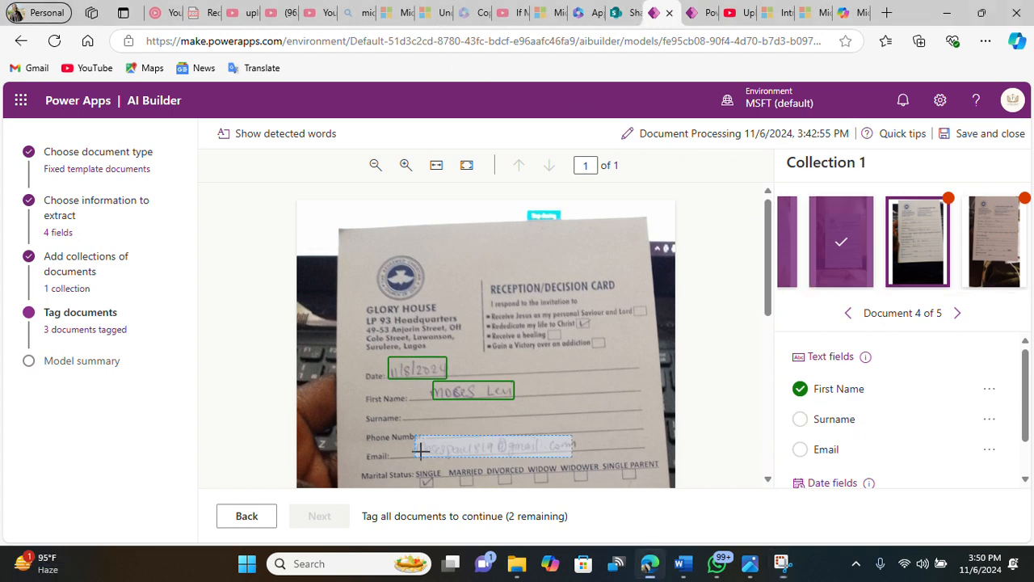
Step: Tag the fourth document's e-mail address as Email and mark Surname as not available in this document
left_click(421, 450)
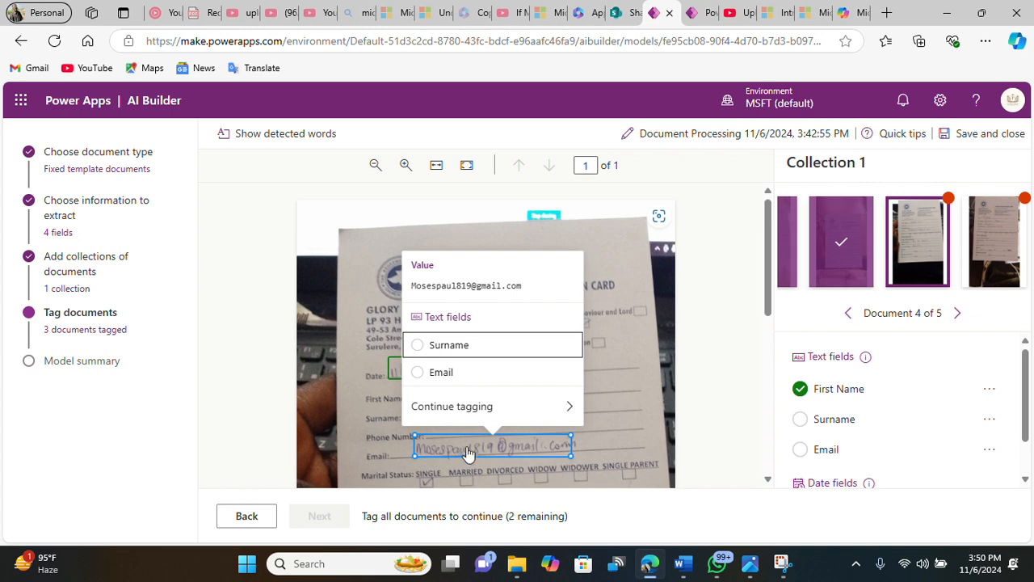
left_click(460, 375)
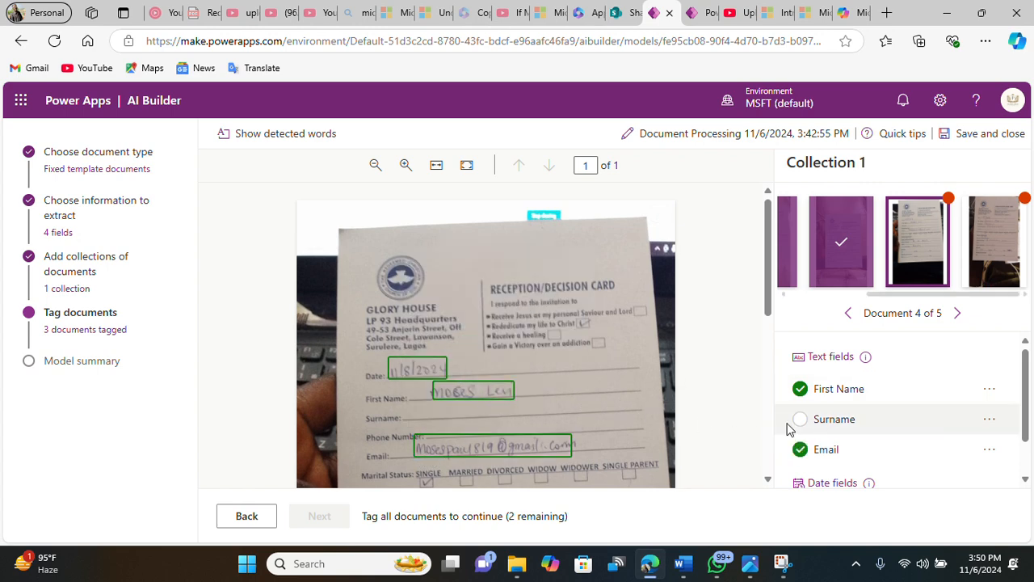
left_click(991, 421)
left_click(952, 450)
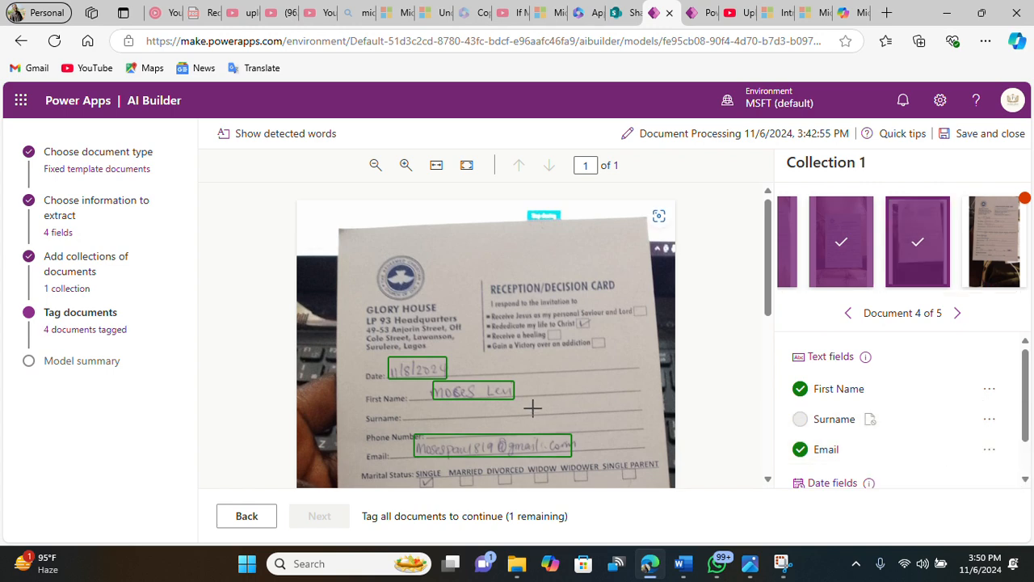
Step: Open the fifth document and tag its handwritten date as Date
scroll(867, 422, "down", 1)
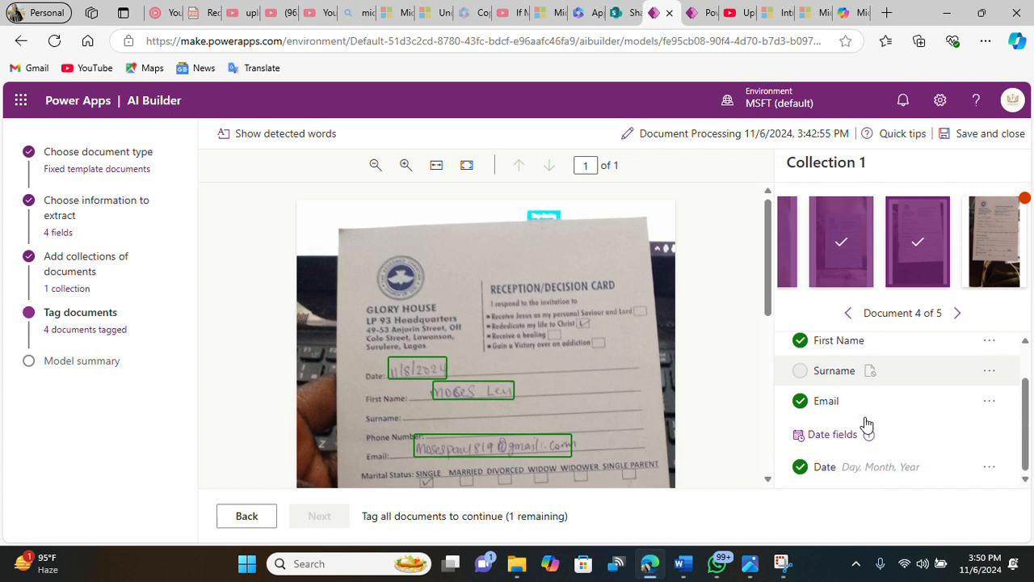
left_click(979, 250)
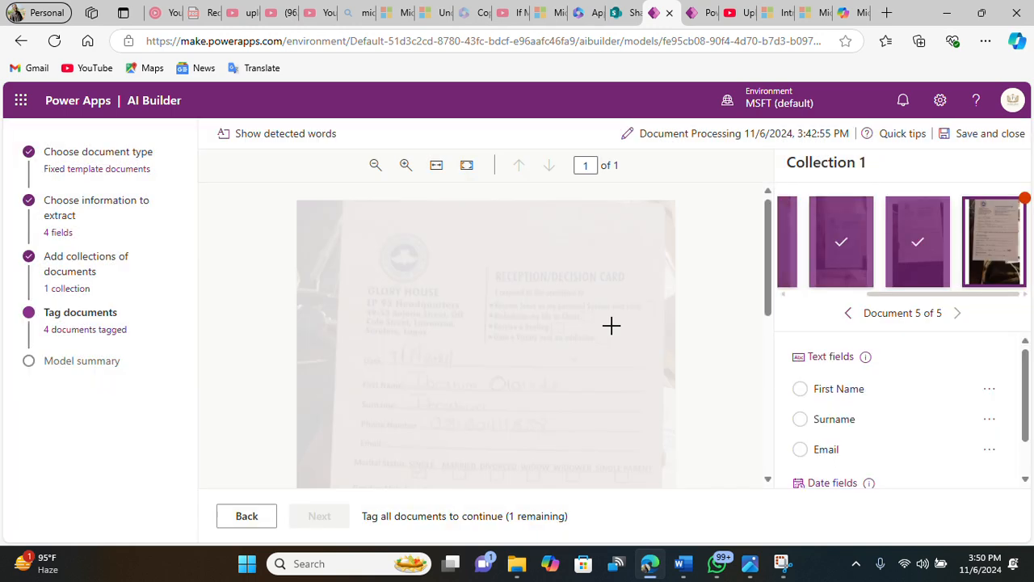
left_click(433, 357)
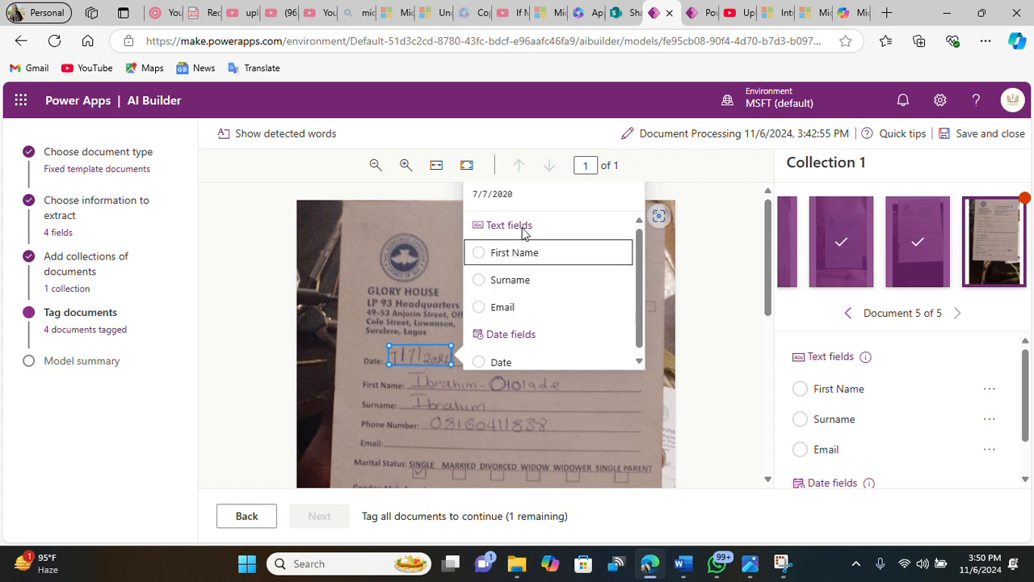
left_click(501, 364)
Step: Tag the fifth document's handwritten first name as First Name and its surname as Surname
left_click(499, 385)
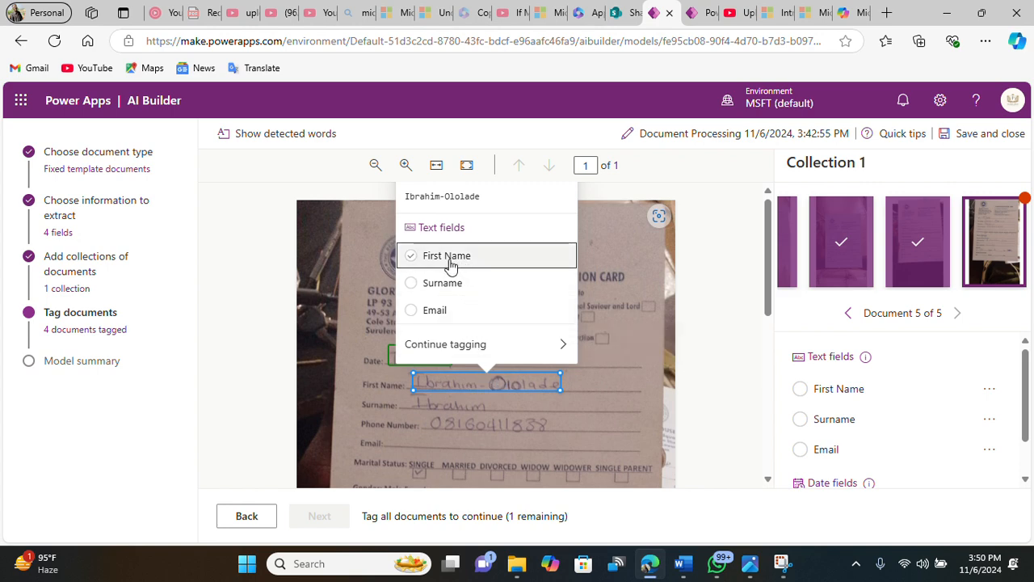
left_click(450, 265)
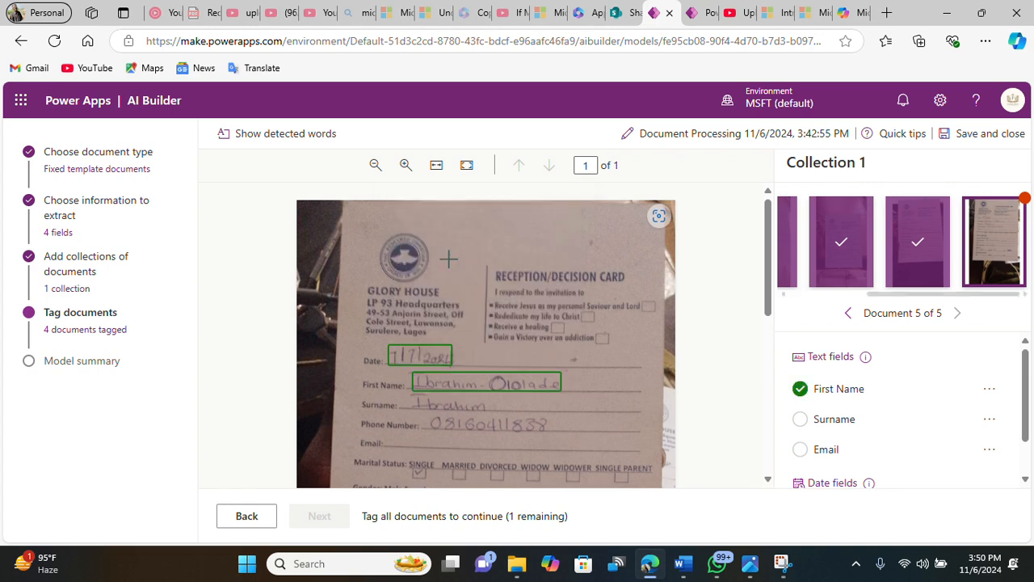
left_click(442, 405)
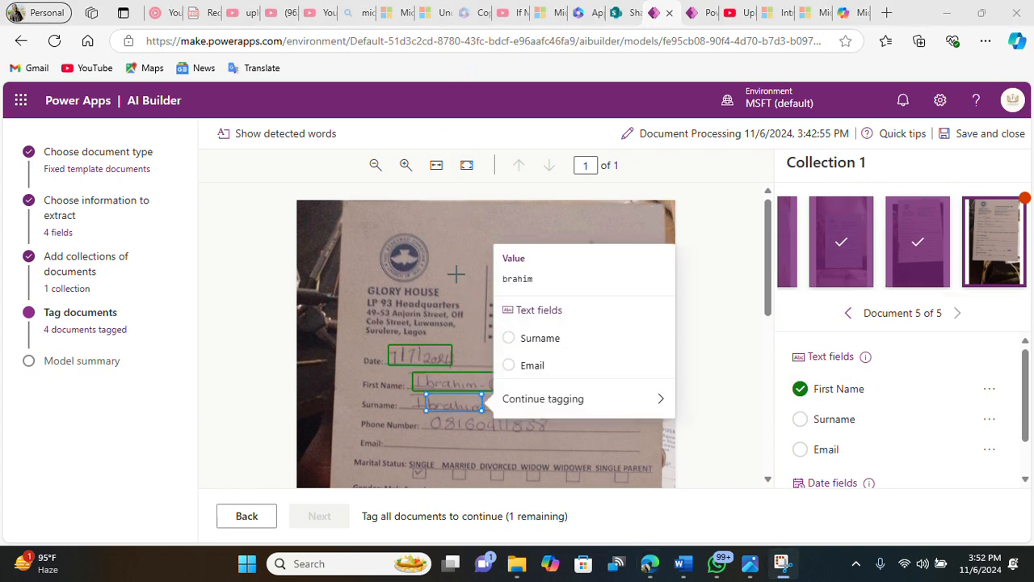
left_click(519, 346)
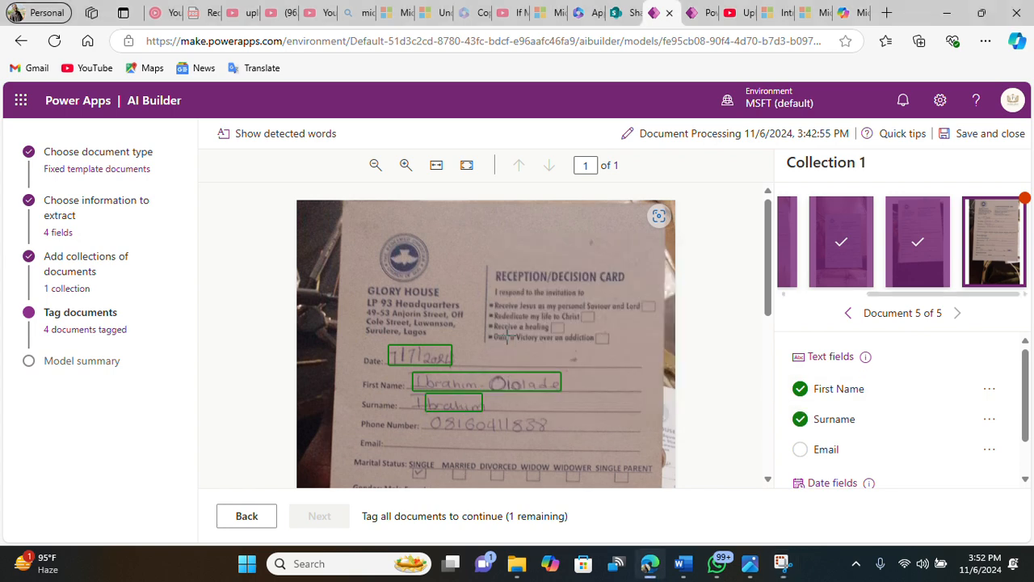
Step: Mark Email as not available in the fifth document
scroll(473, 397, "down", 2)
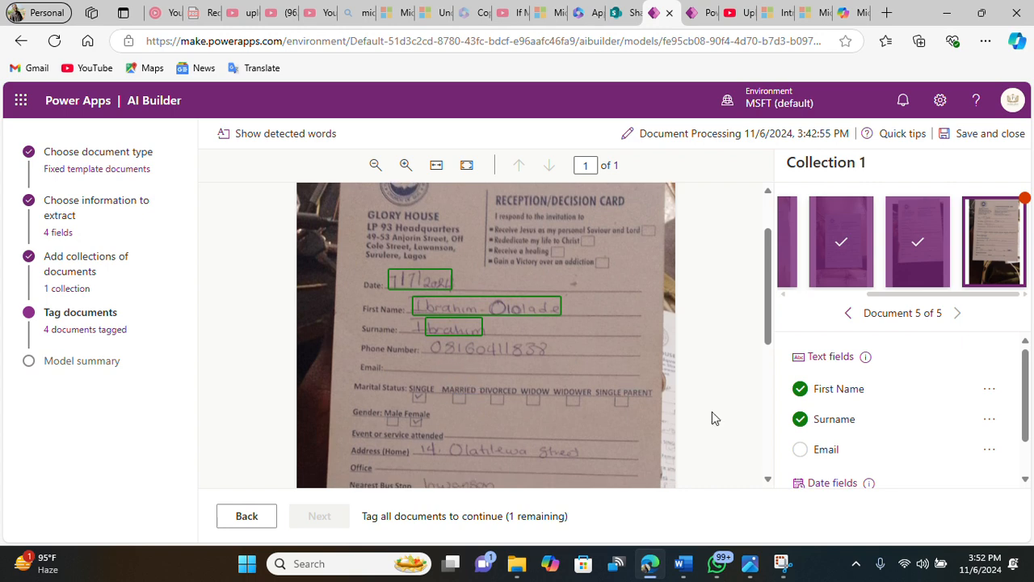
left_click(989, 450)
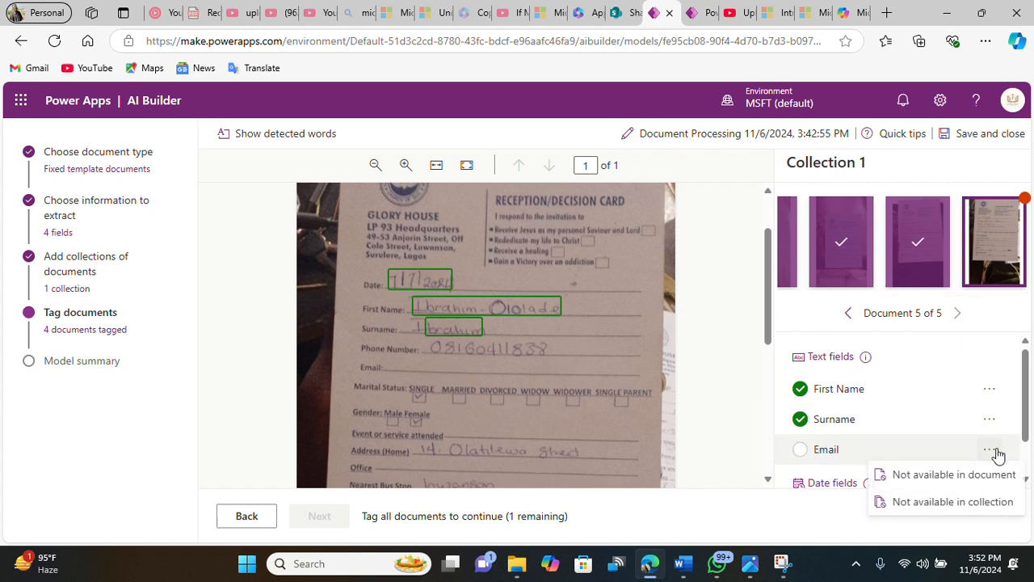
left_click(979, 474)
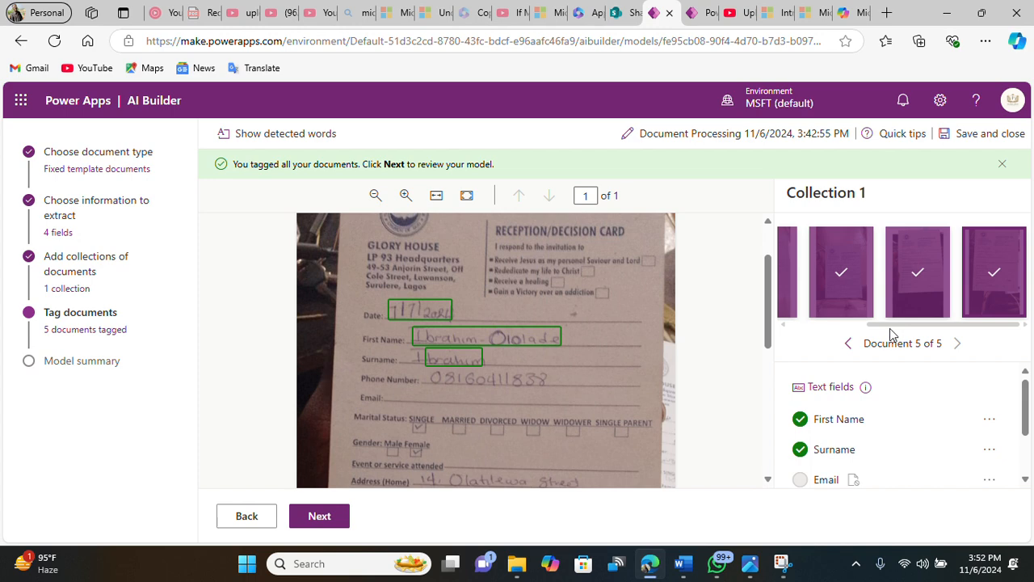
Step: Continue to the model summary and start training the model
left_click_drag(892, 327, 813, 329)
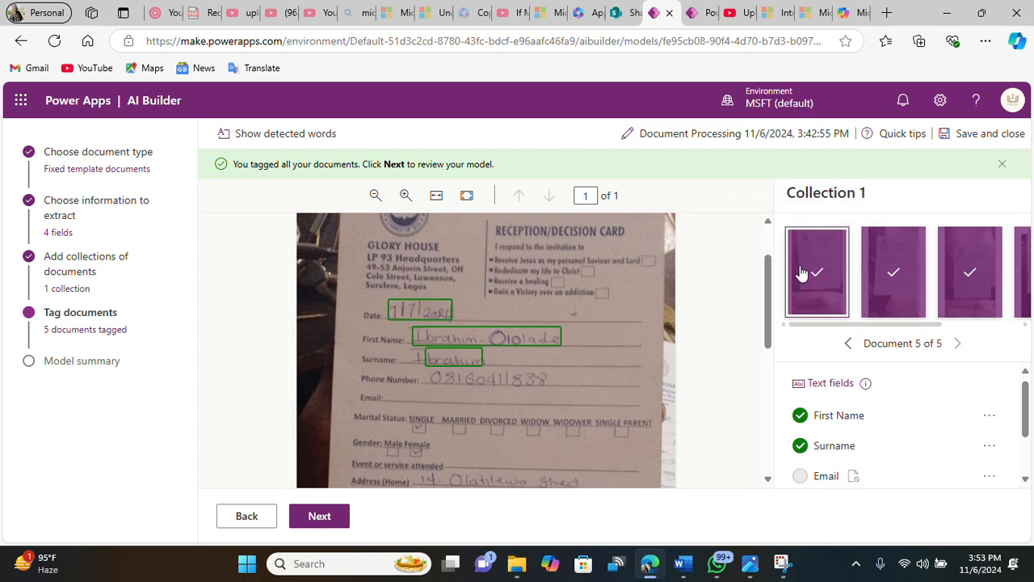
left_click(326, 519)
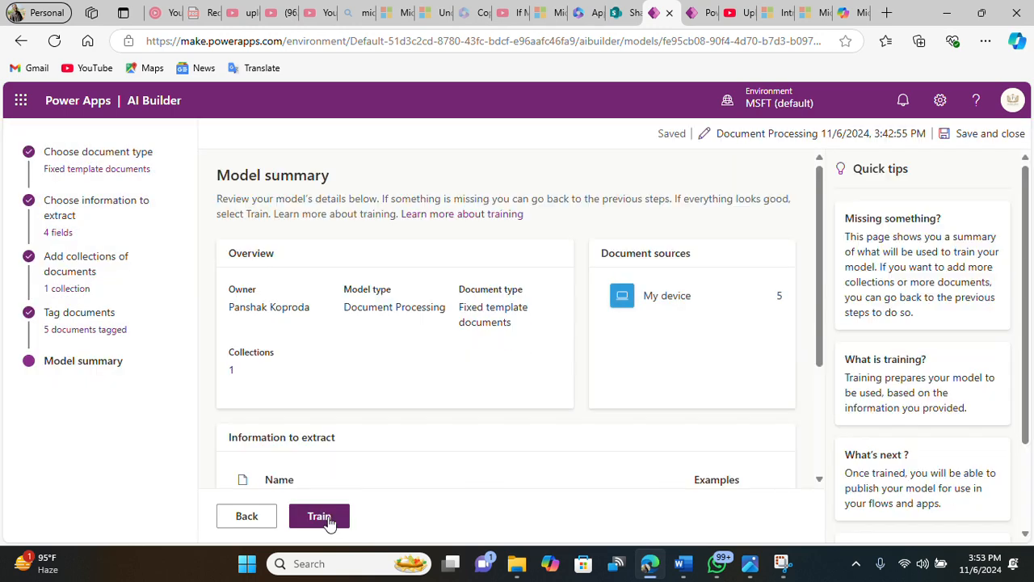
scroll(364, 478, "down", 2)
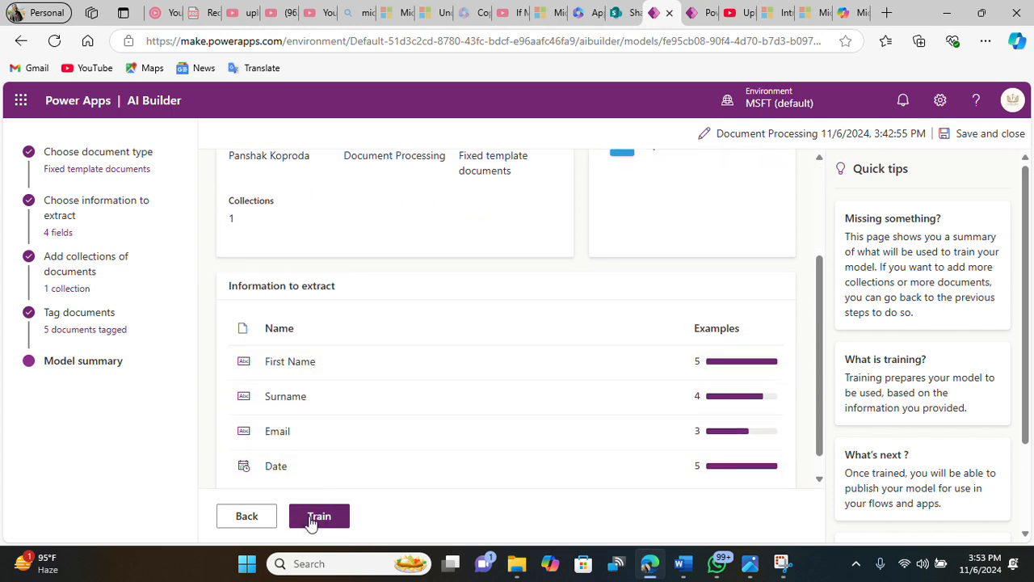
left_click(311, 521)
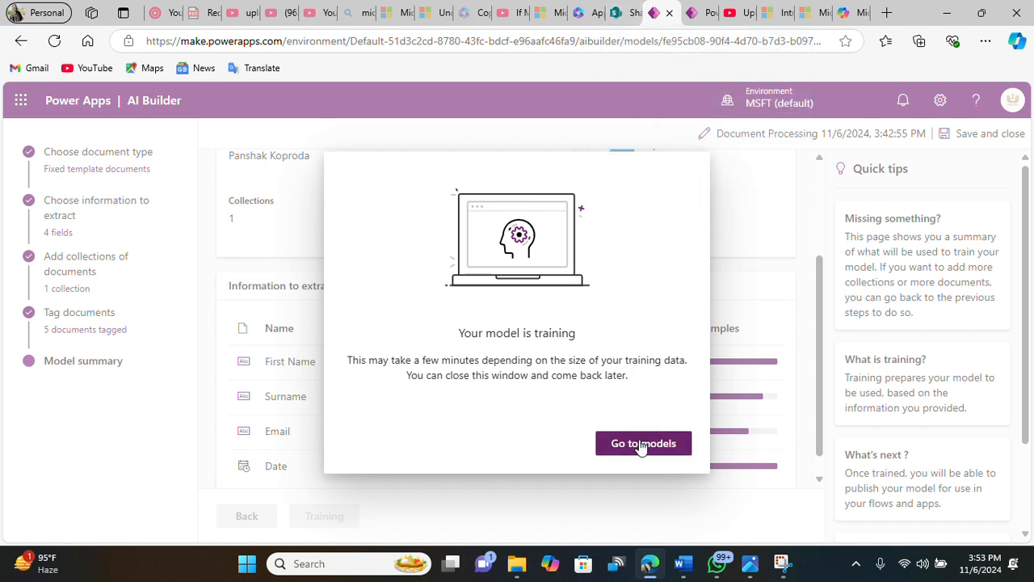
Step: Switch to SharePoint and start creating a new list, then close the list creation tab
left_click(635, 10)
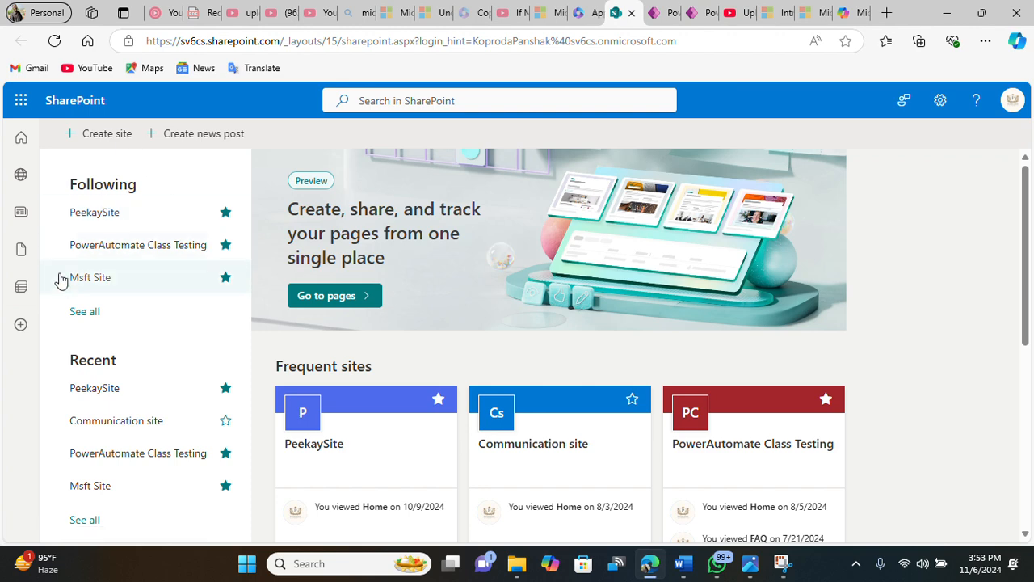
left_click(21, 325)
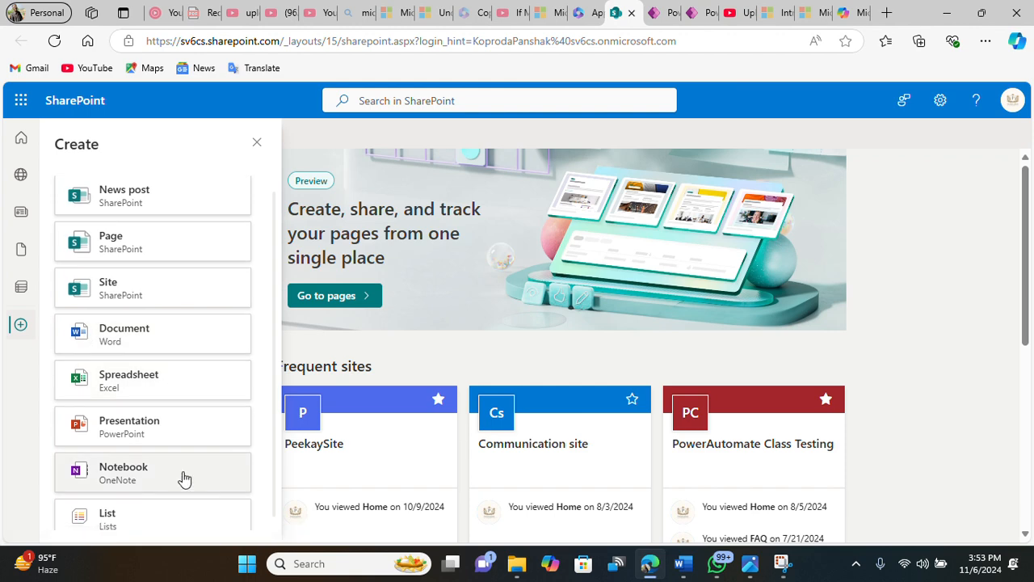
scroll(161, 493, "down", 1)
left_click(139, 519)
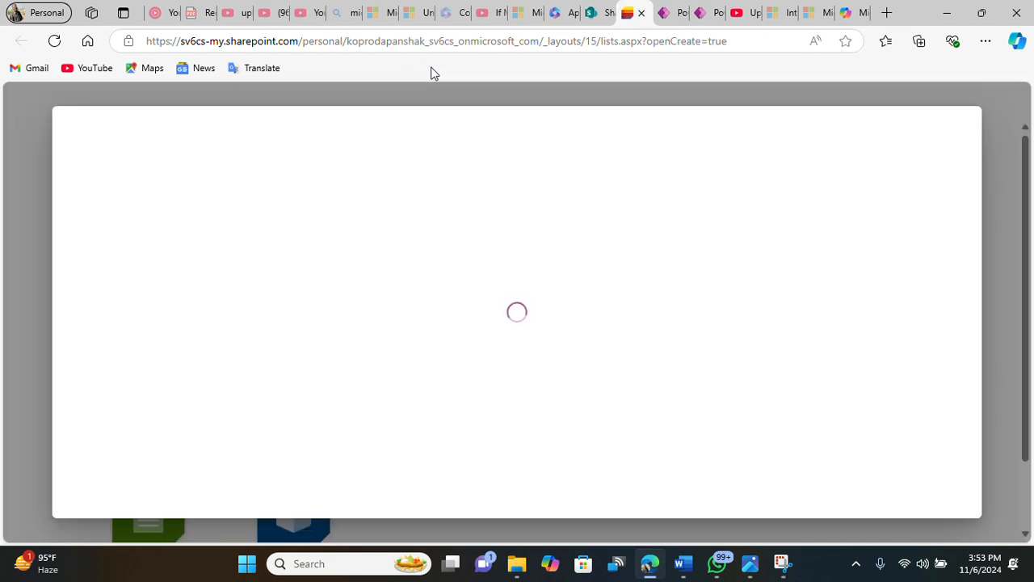
left_click(641, 13)
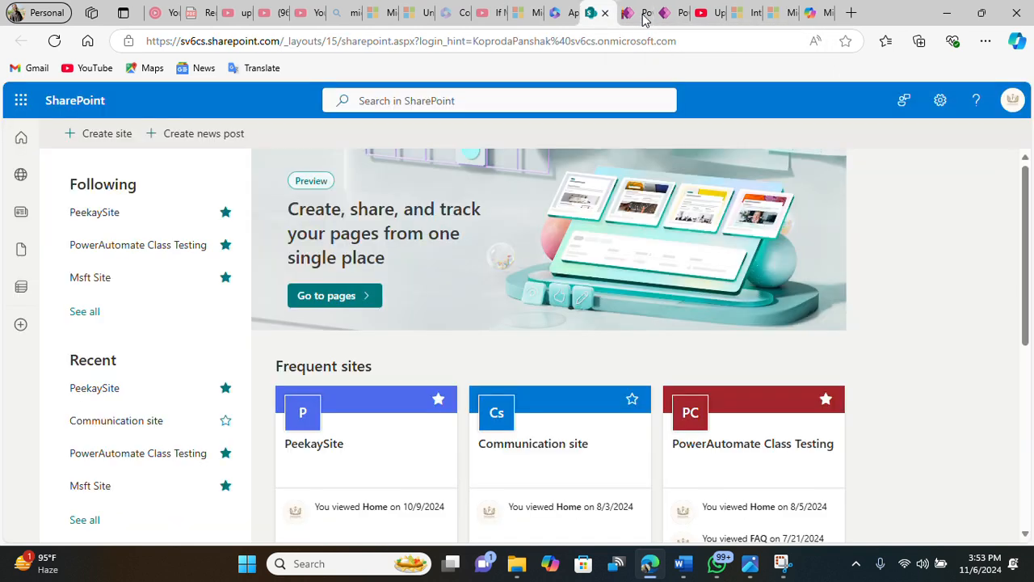
Step: Open the PeekaySite SharePoint site from the followed sites
left_click(110, 214)
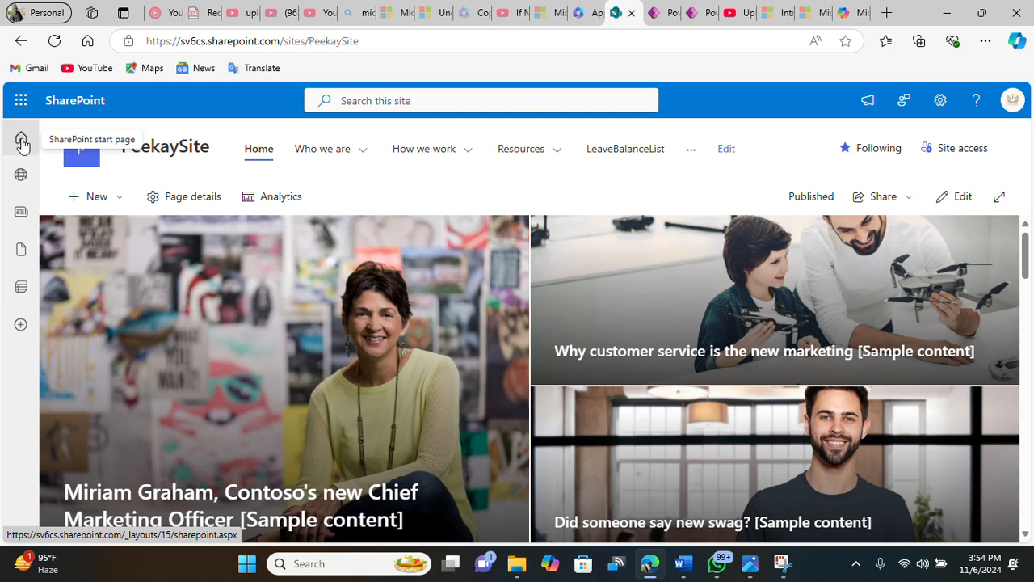
Step: Create a blank SharePoint list named NewComerData on the PeekaySite site
left_click(115, 200)
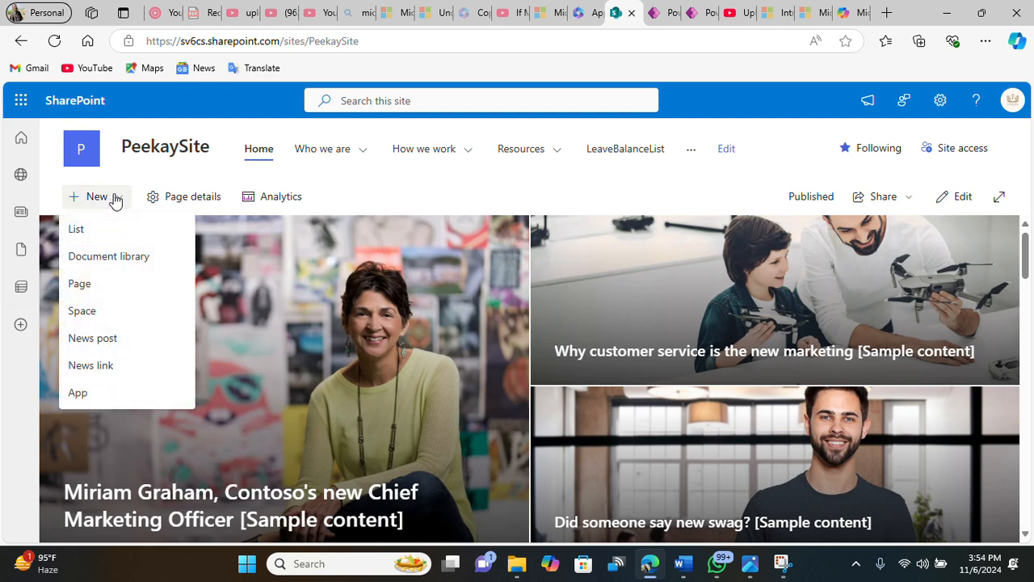
left_click(94, 230)
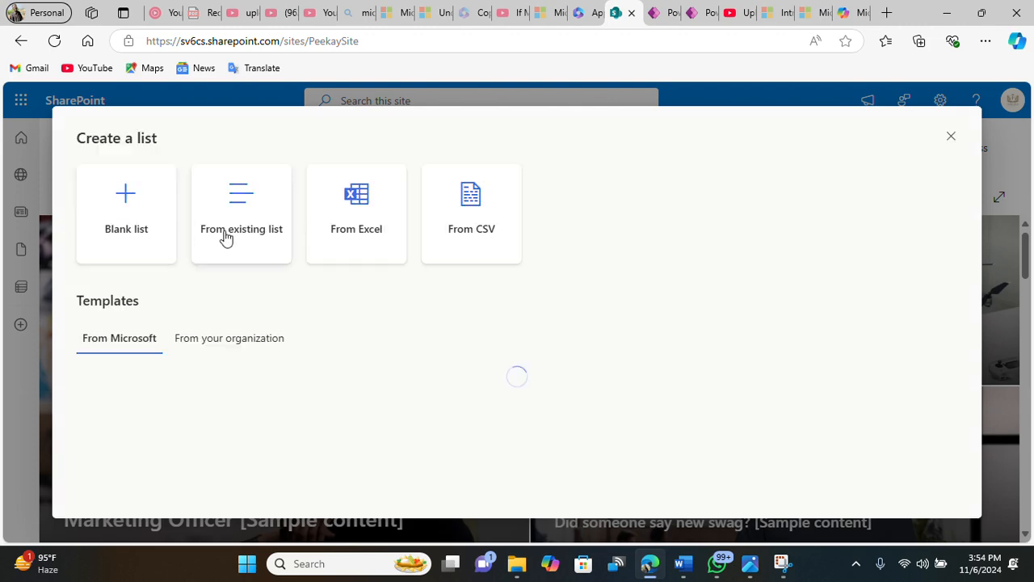
left_click(148, 226)
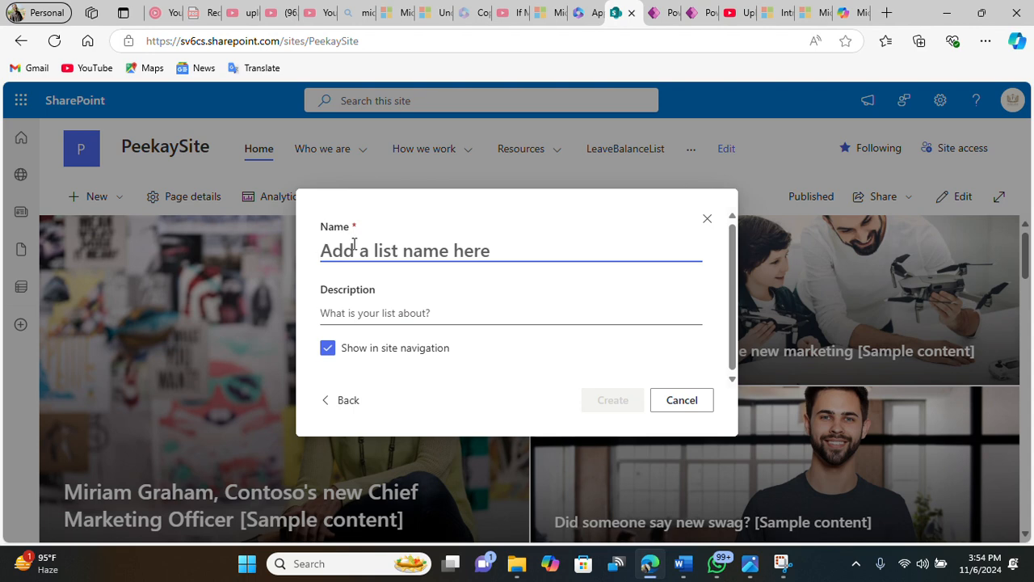
type("NewCo")
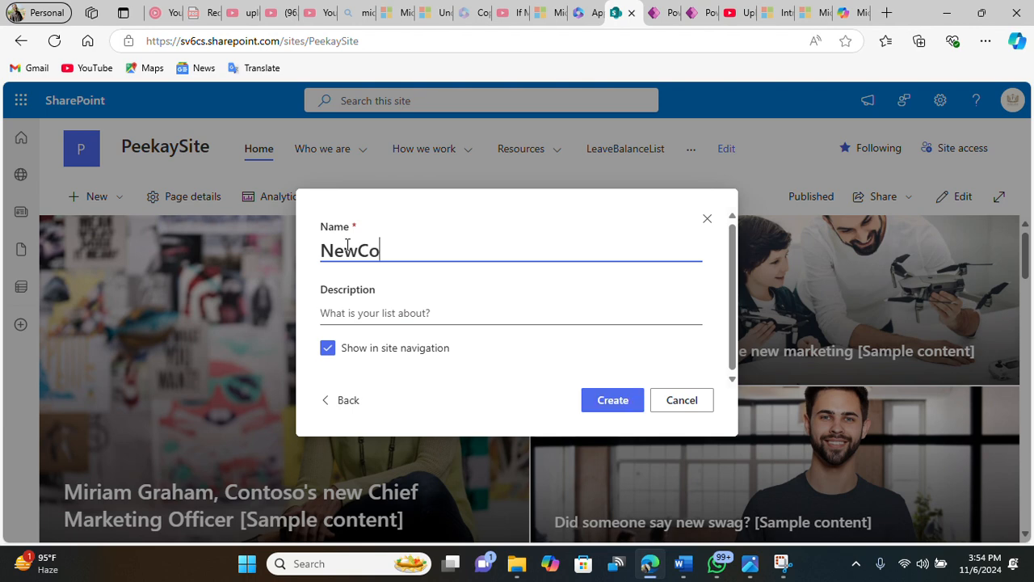
type("mer Data")
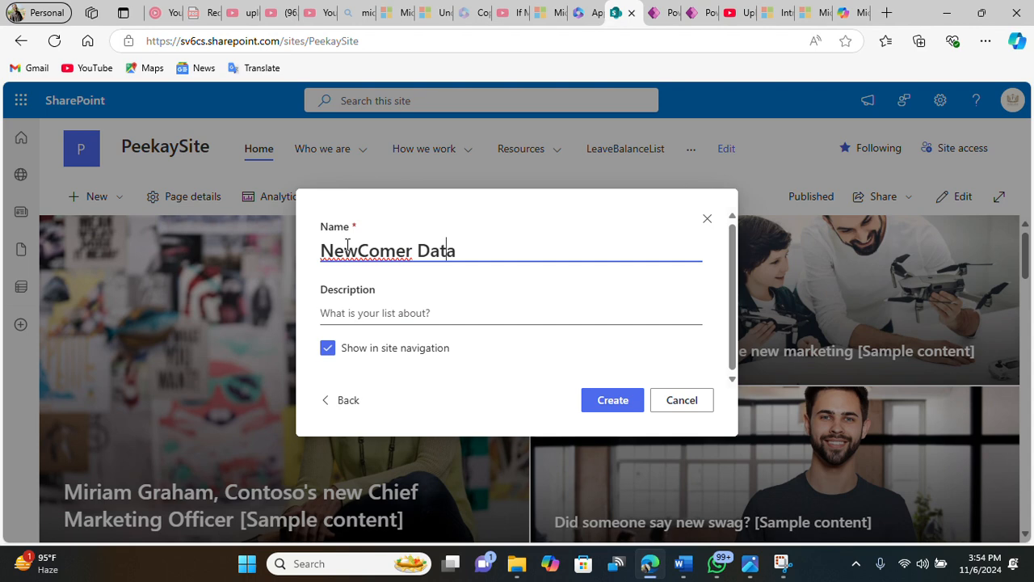
key("Left")
key("BackSpace")
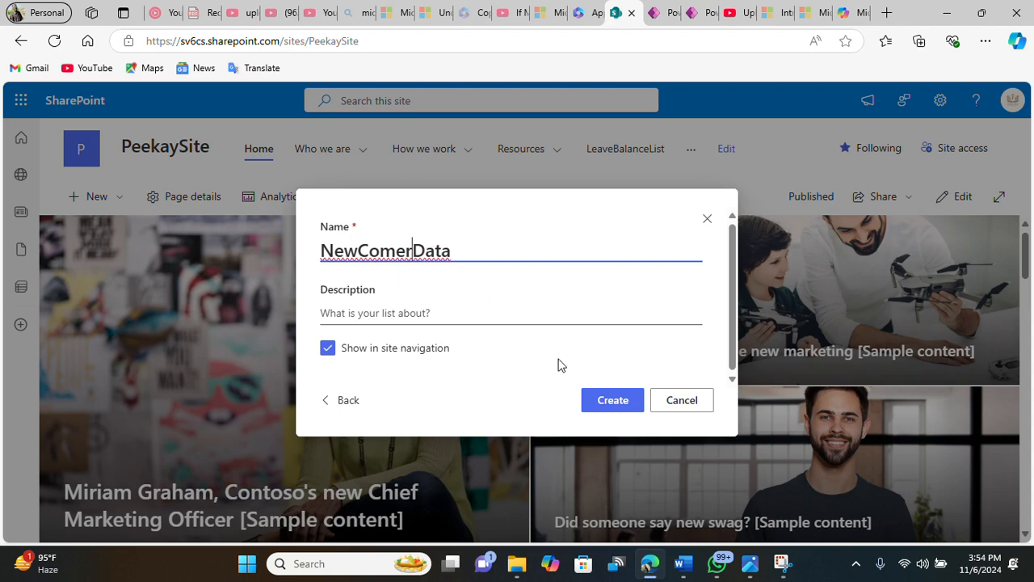
left_click(613, 399)
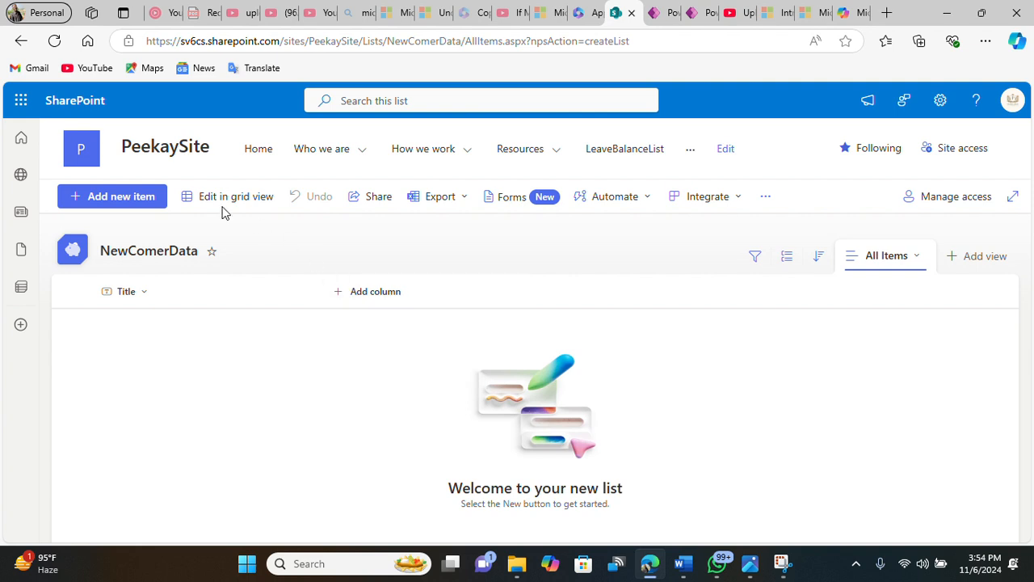
Step: Add a single-line text column named FirstName to the NewComerData list
left_click(377, 296)
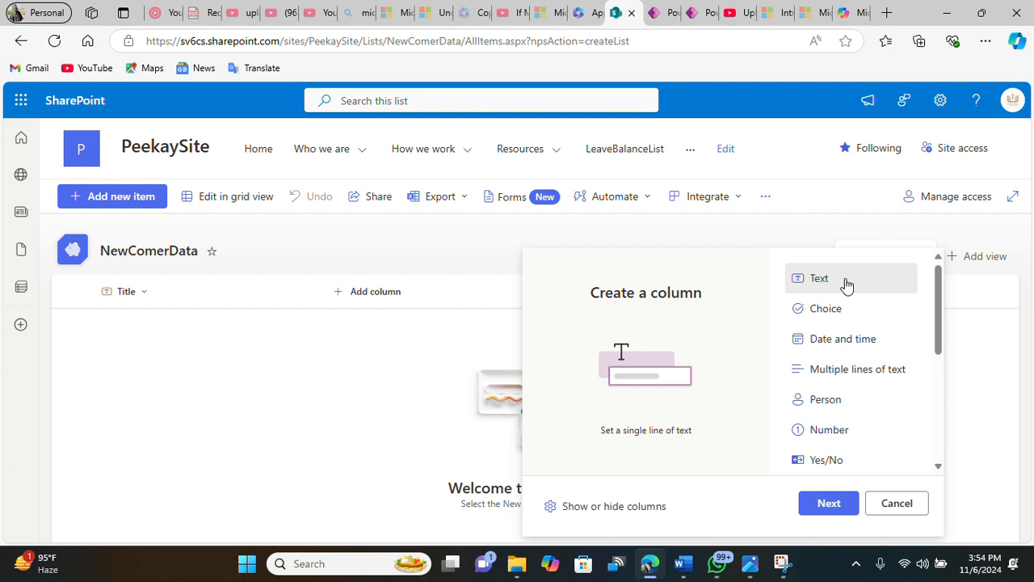
left_click(838, 509)
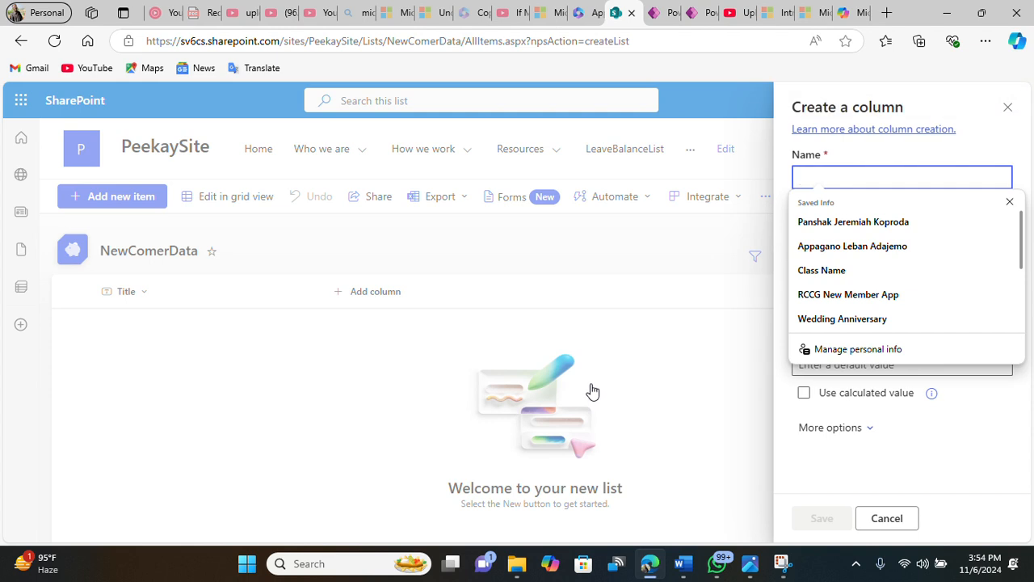
type("F")
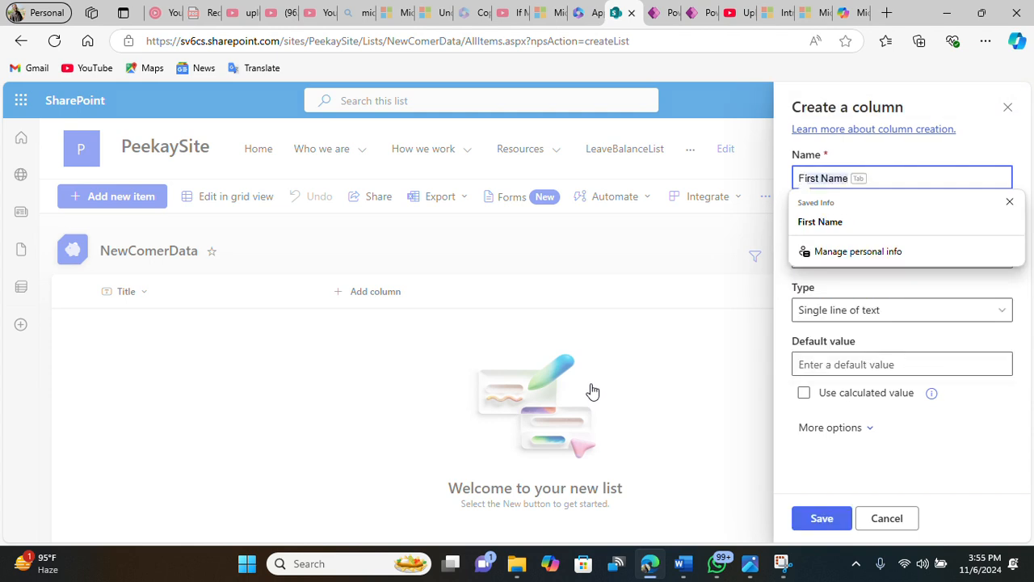
type("irstName")
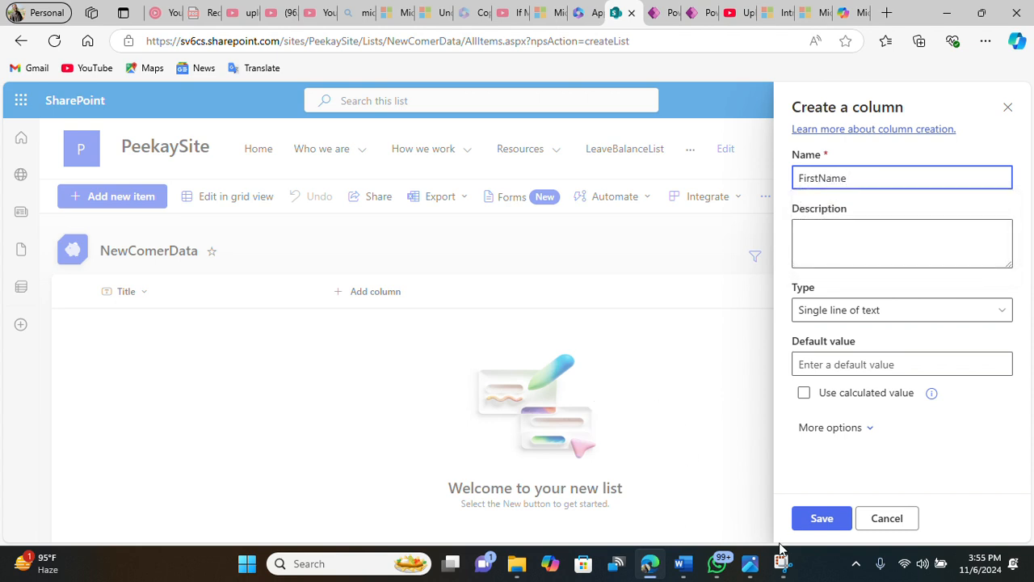
left_click(822, 519)
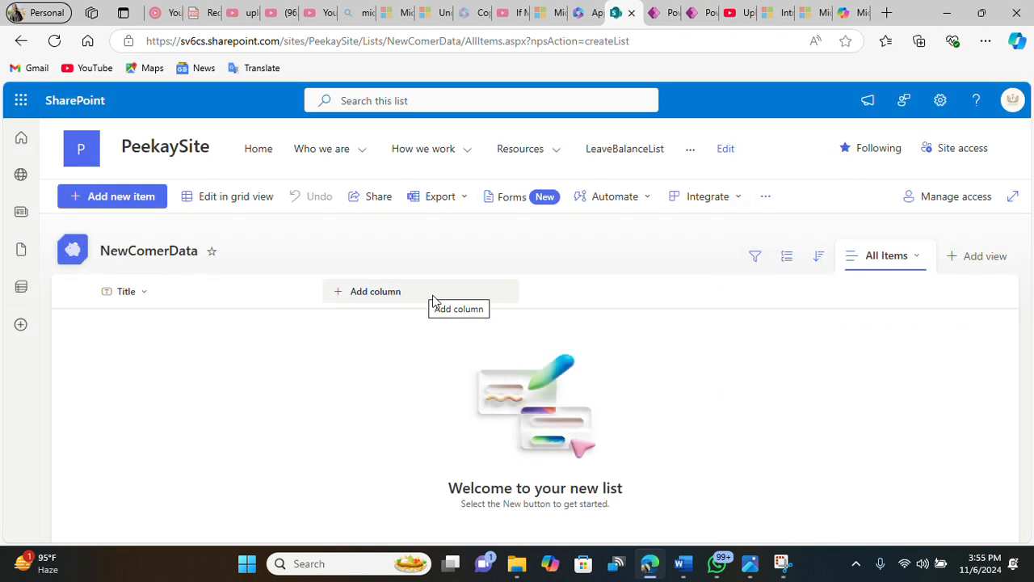
Step: Add a single-line text column named Surname to the list
left_click(476, 293)
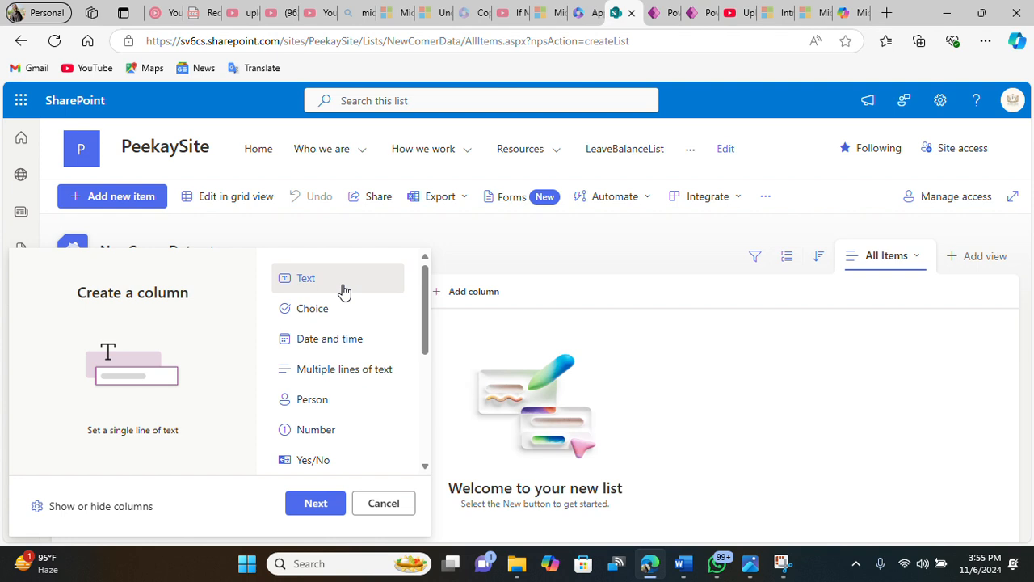
left_click(319, 508)
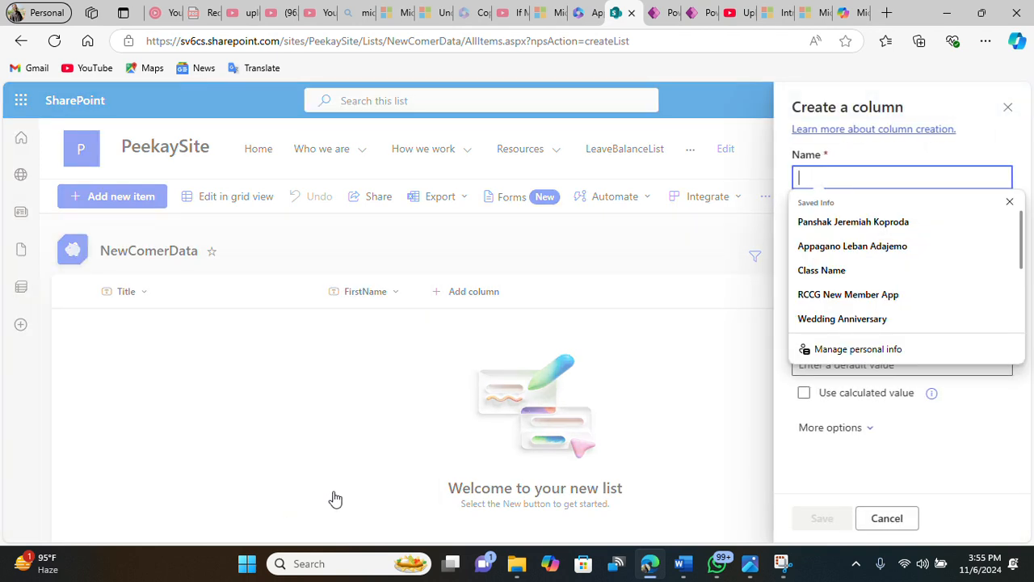
type("Su")
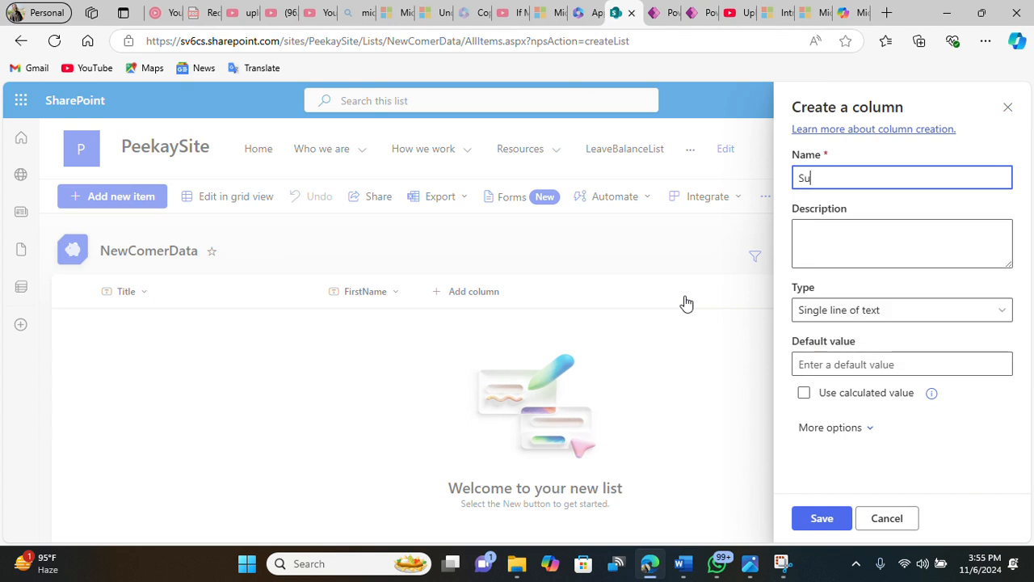
type("rname")
left_click(822, 519)
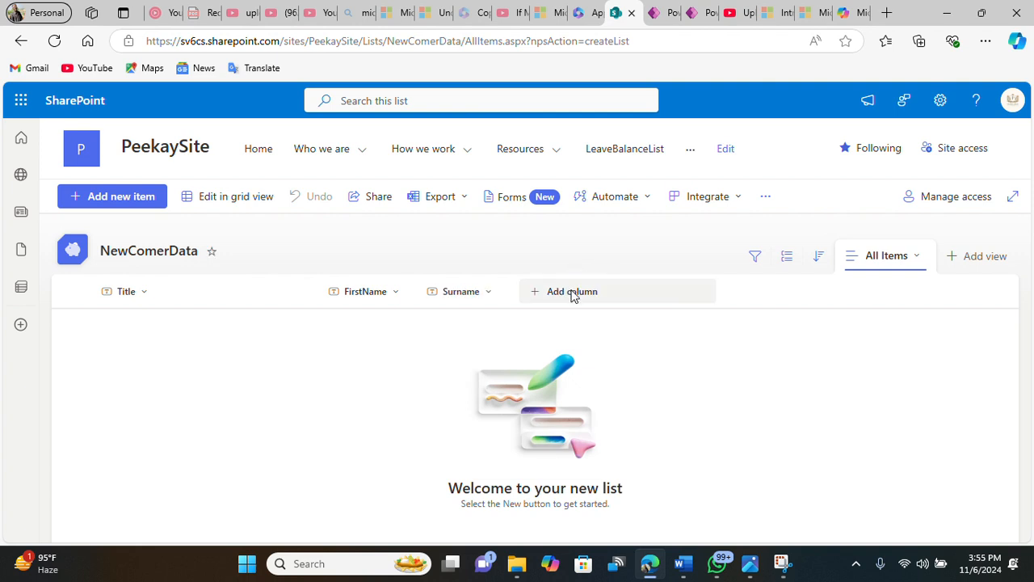
Step: Add a single-line text column named EmailAddress to the list
left_click(572, 293)
scroll(457, 365, "down", 3)
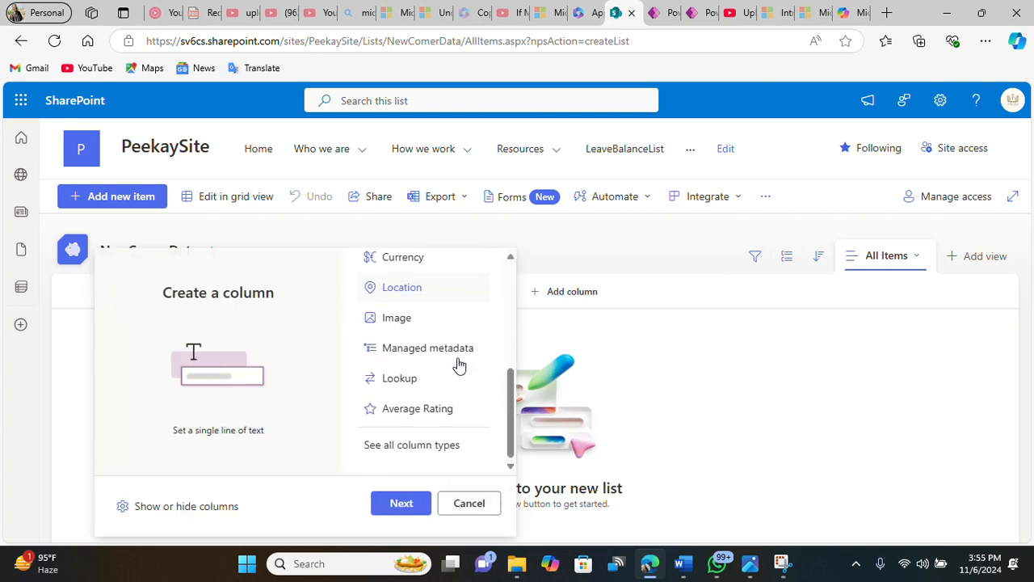
scroll(445, 409, "up", 2)
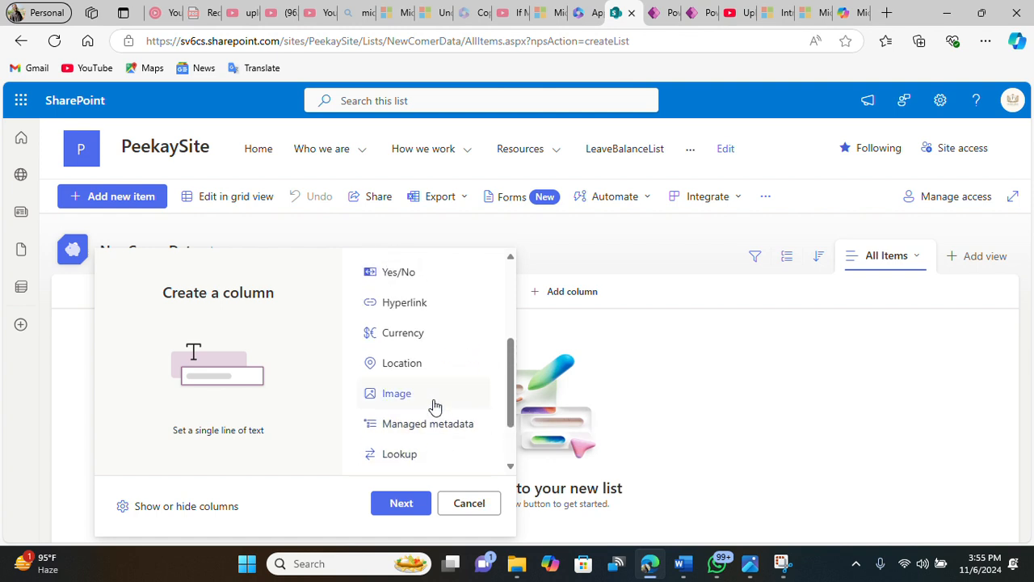
scroll(435, 406, "up", 3)
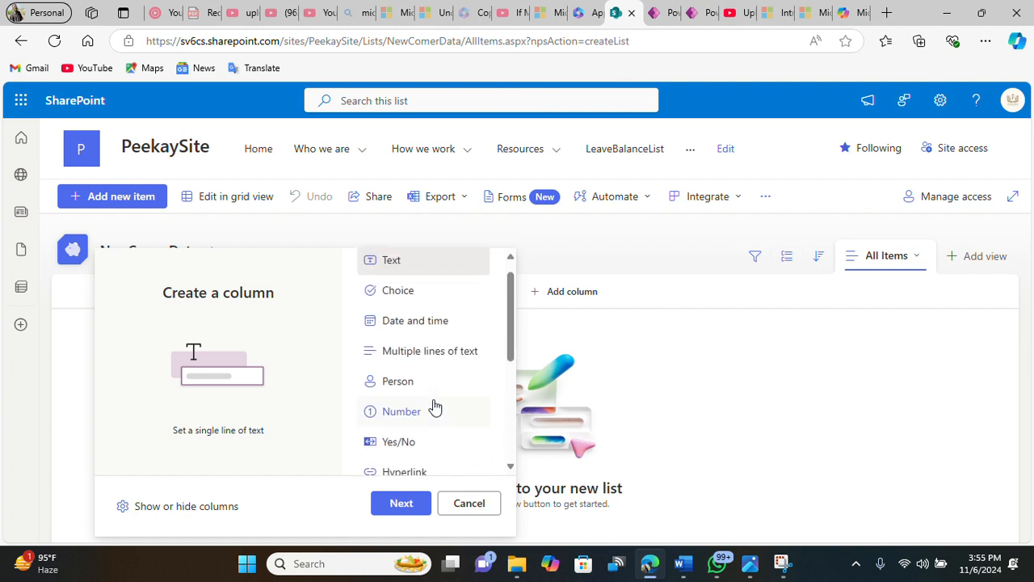
scroll(435, 408, "up", 1)
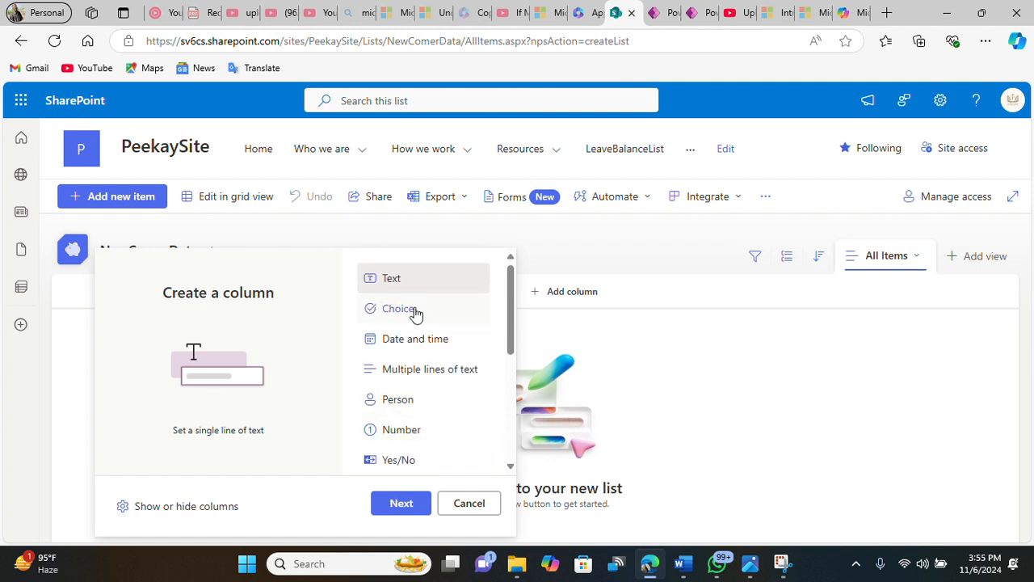
left_click(402, 504)
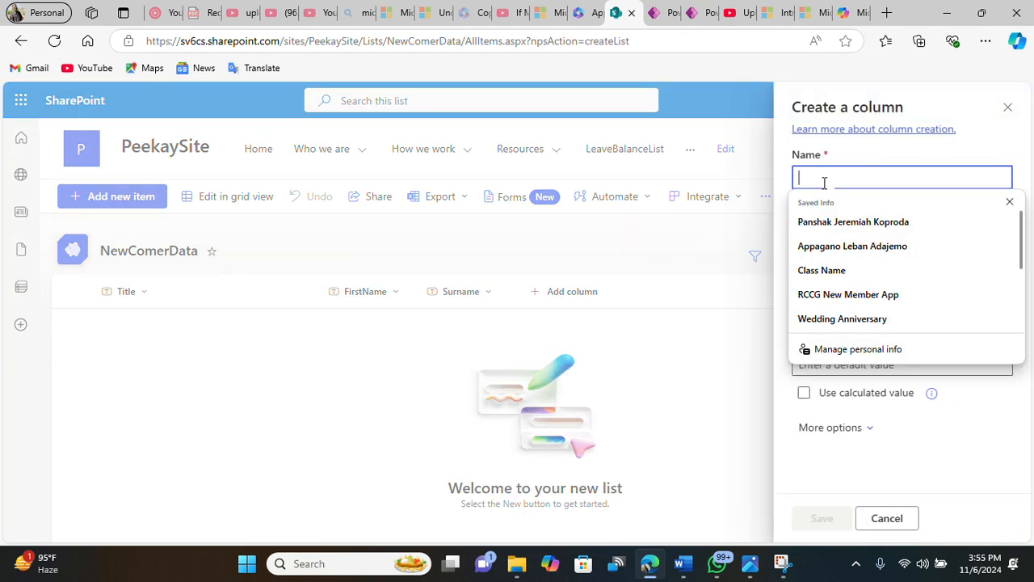
type("Email")
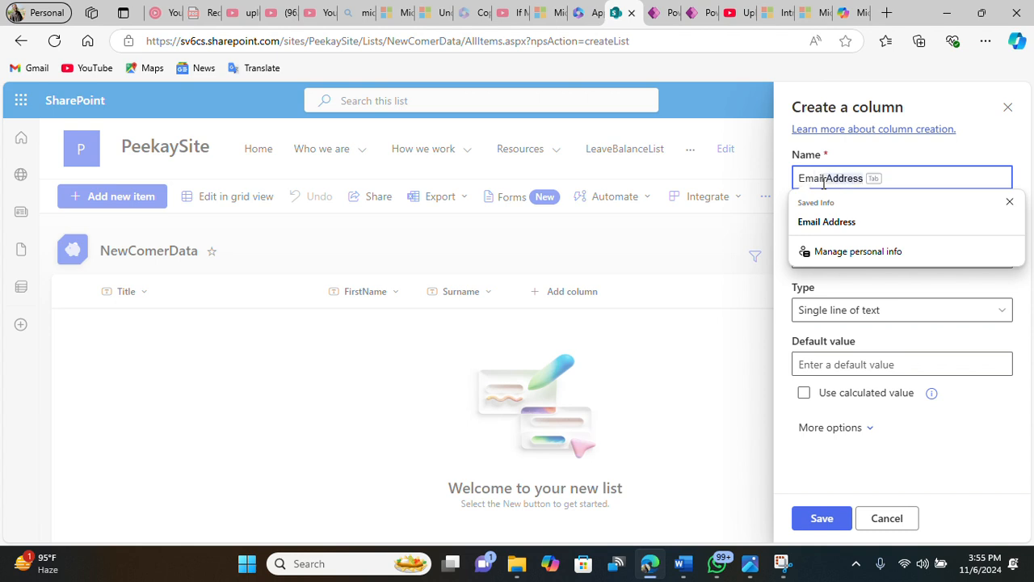
key("Tab")
key("Tab")
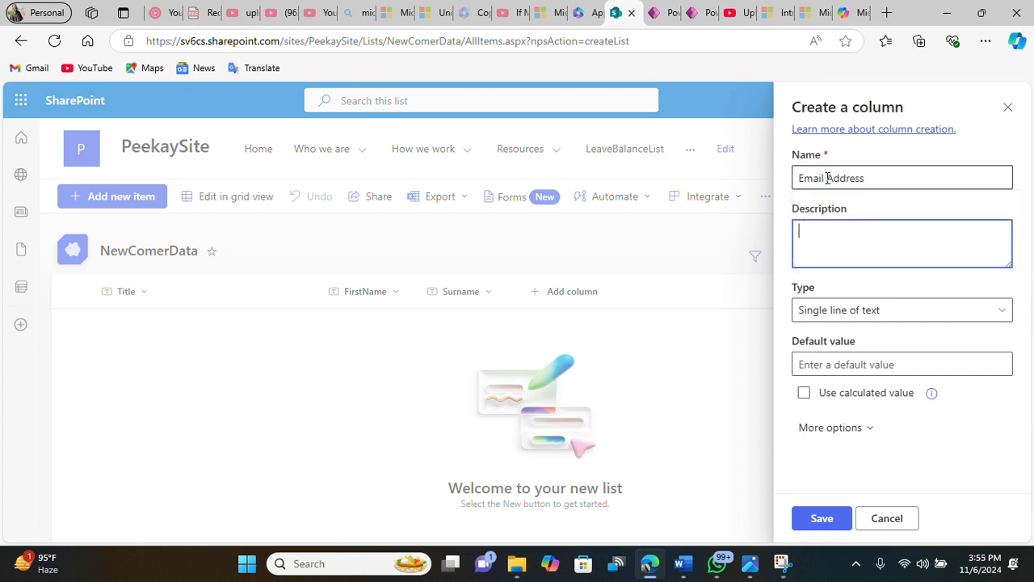
left_click(828, 178)
key("BackSpace")
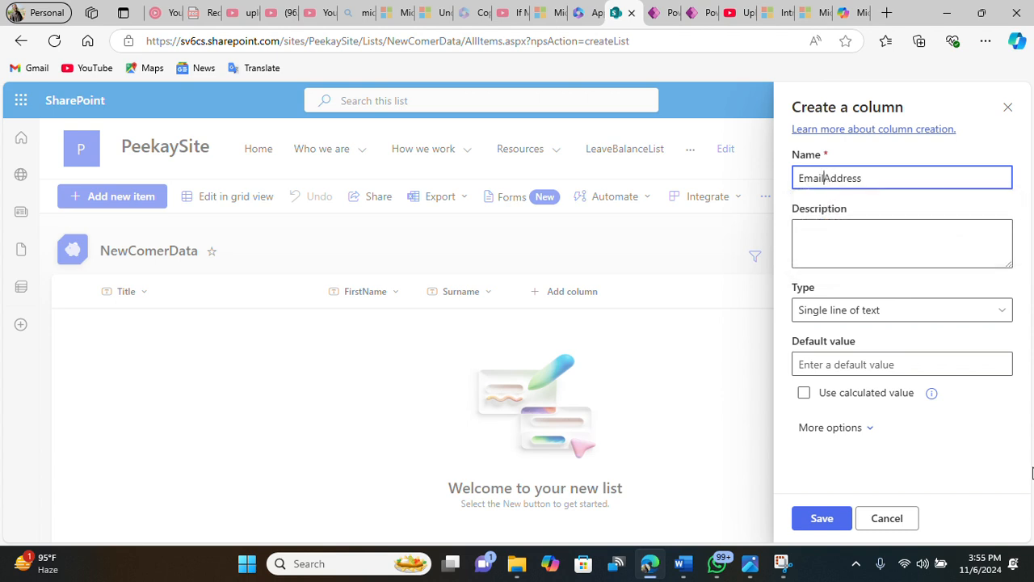
left_click(840, 518)
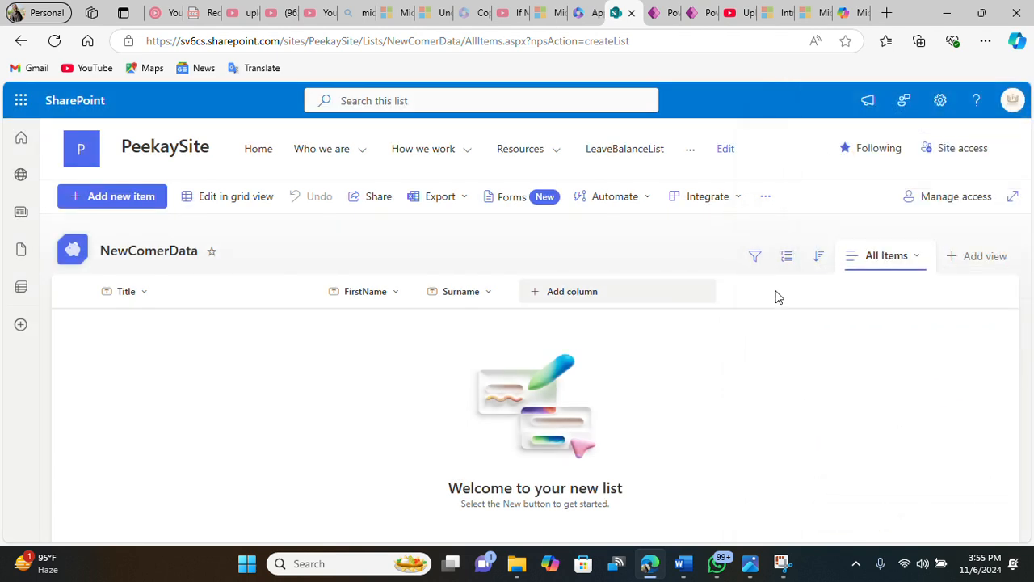
Step: Return to the AI Builder document processing model and publish it
left_click(667, 24)
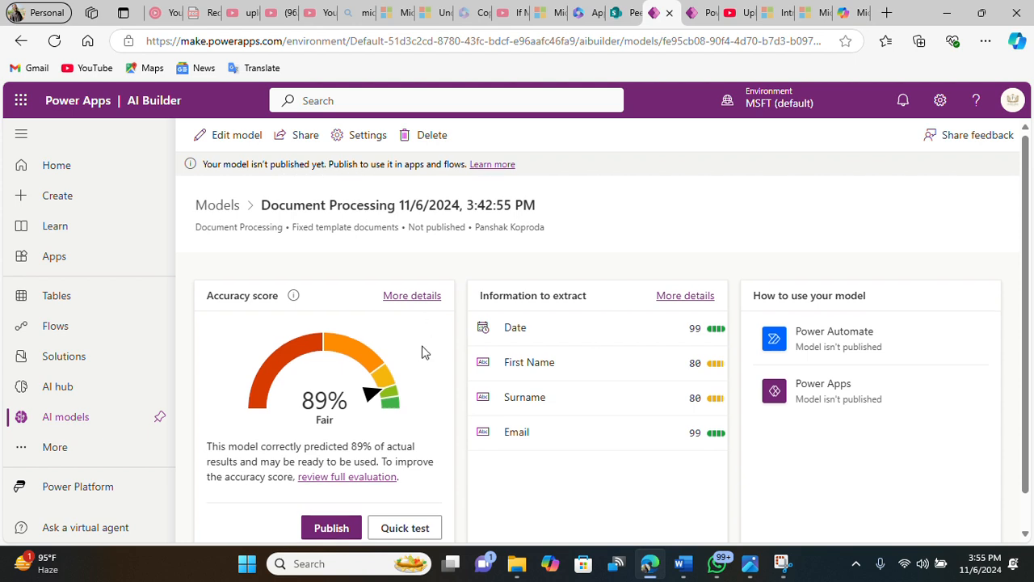
scroll(425, 352, "down", 1)
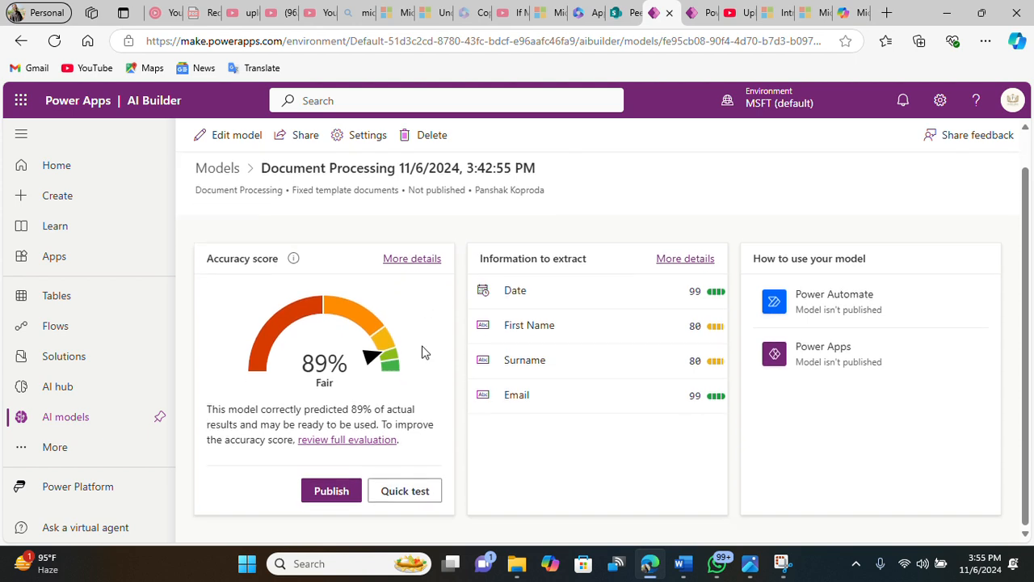
left_click(349, 495)
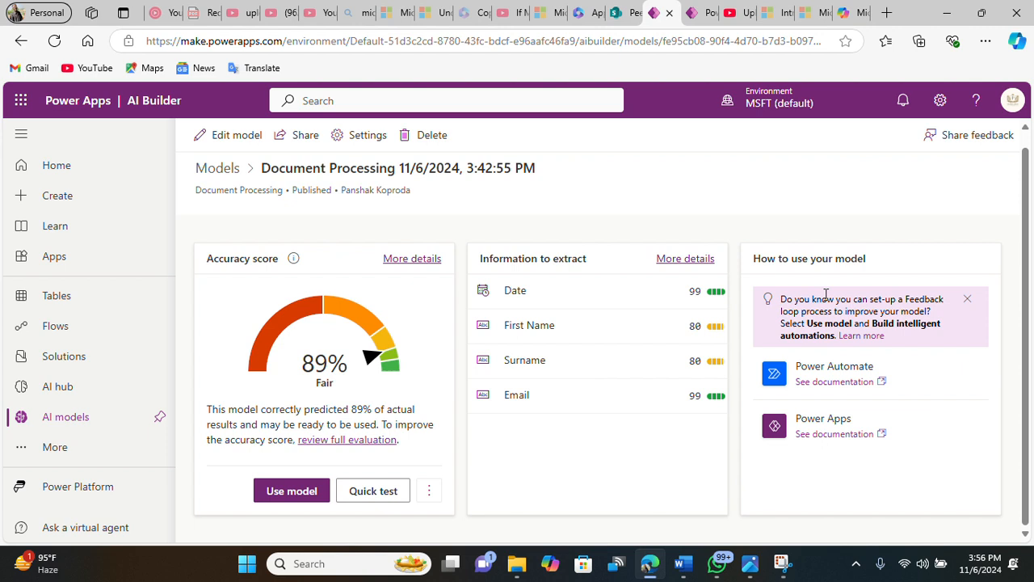
Step: Use the published model to build an intelligent app, dismissing the studio welcome and premium component notices
left_click(818, 434)
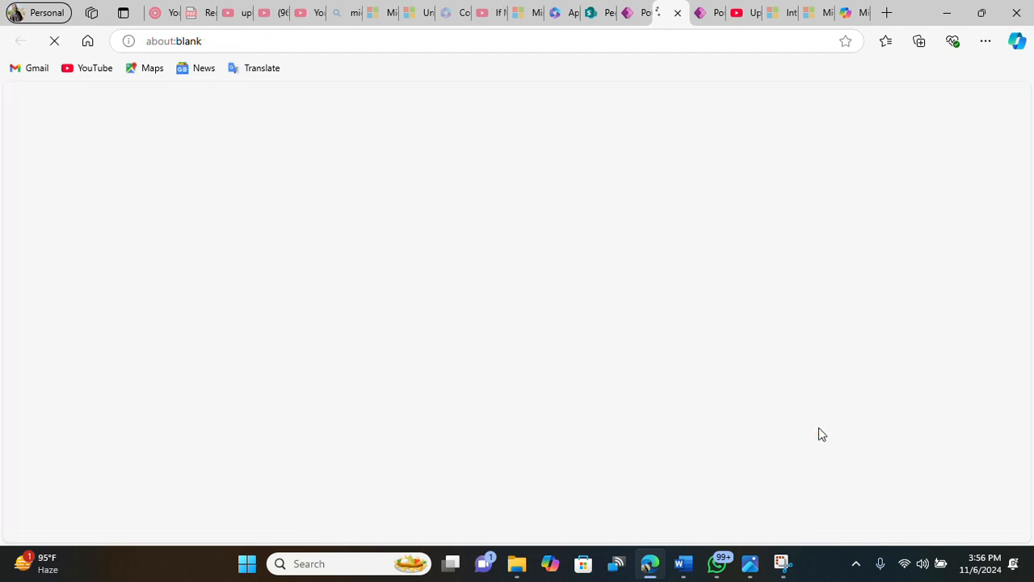
left_click(680, 16)
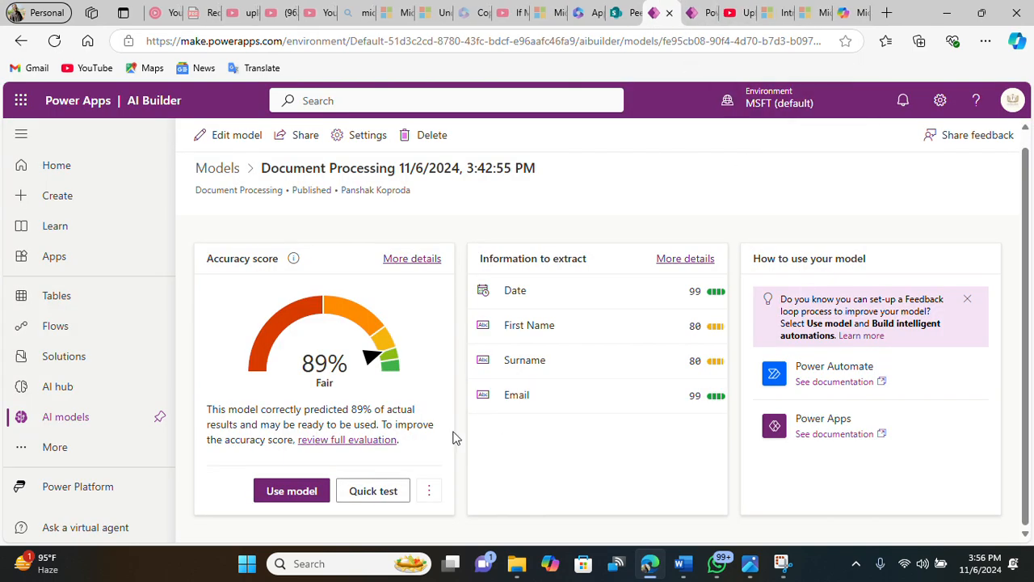
left_click(305, 489)
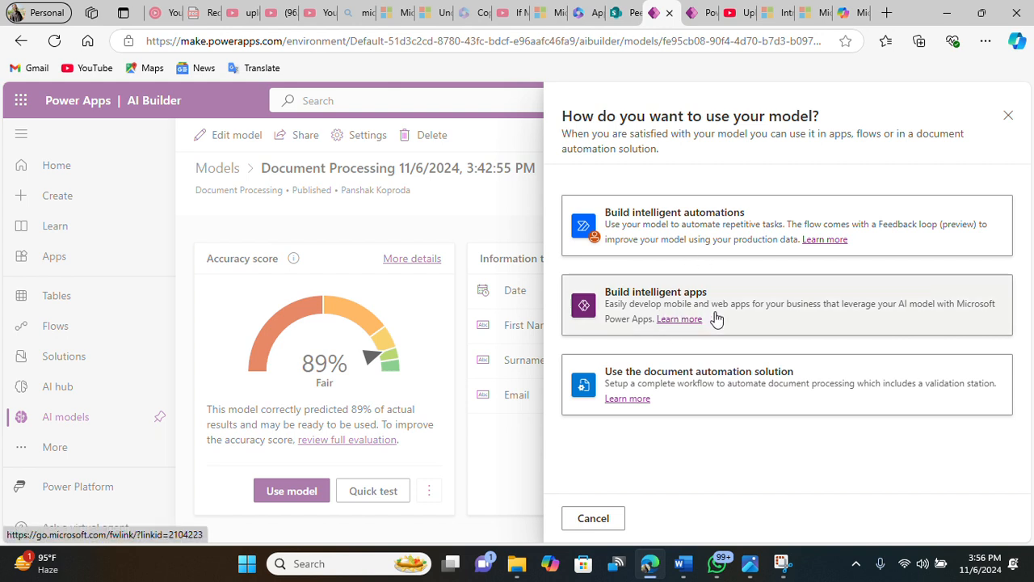
left_click(630, 305)
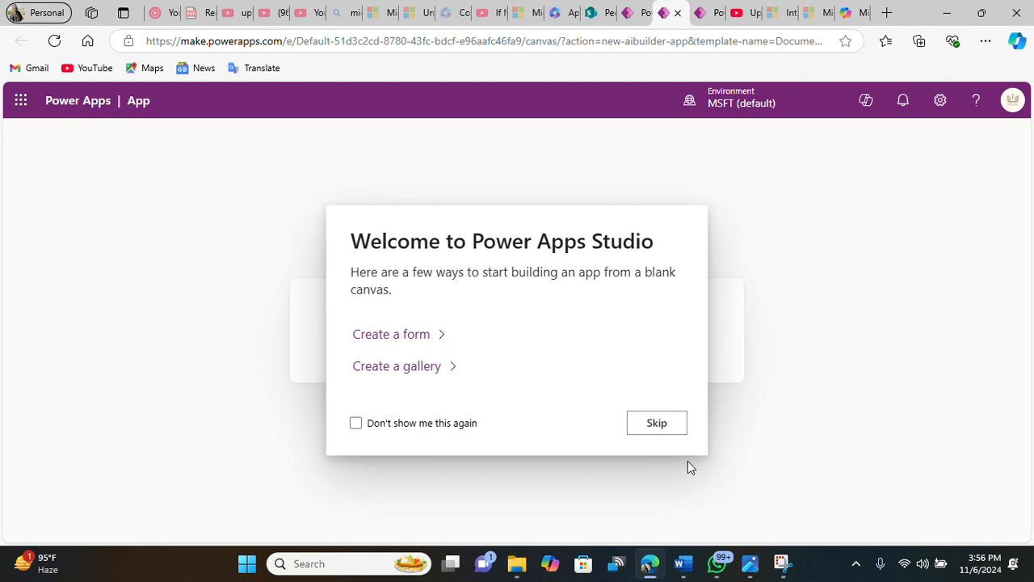
left_click(656, 423)
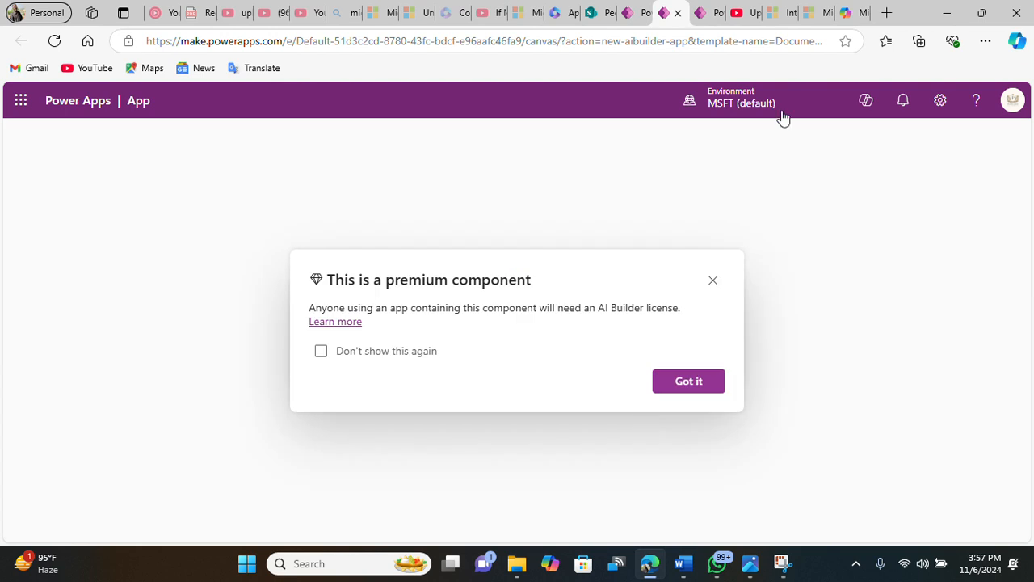
left_click(701, 381)
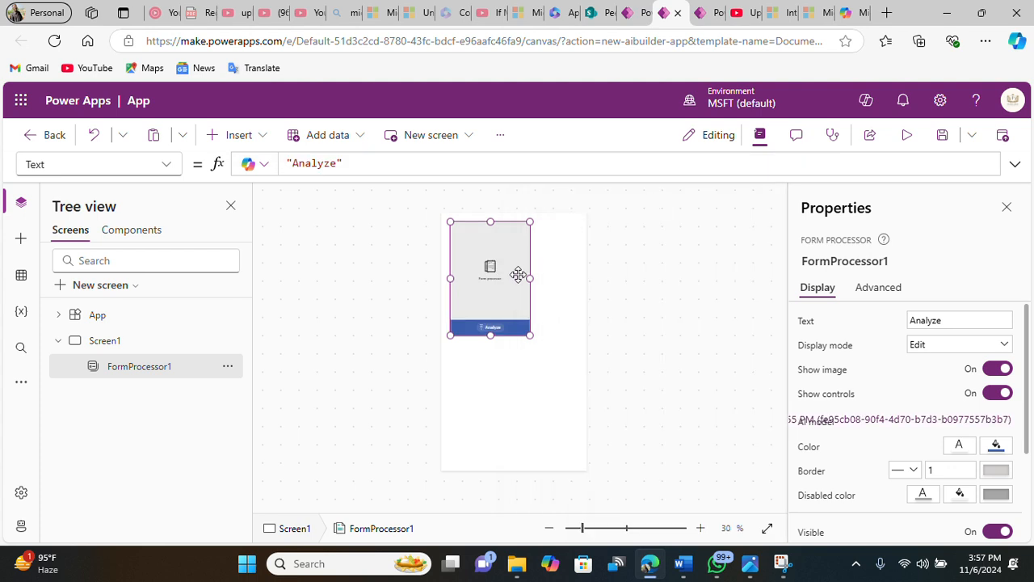
Step: Widen the form processor control to span the full screen width
left_click_drag(519, 272, 589, 281)
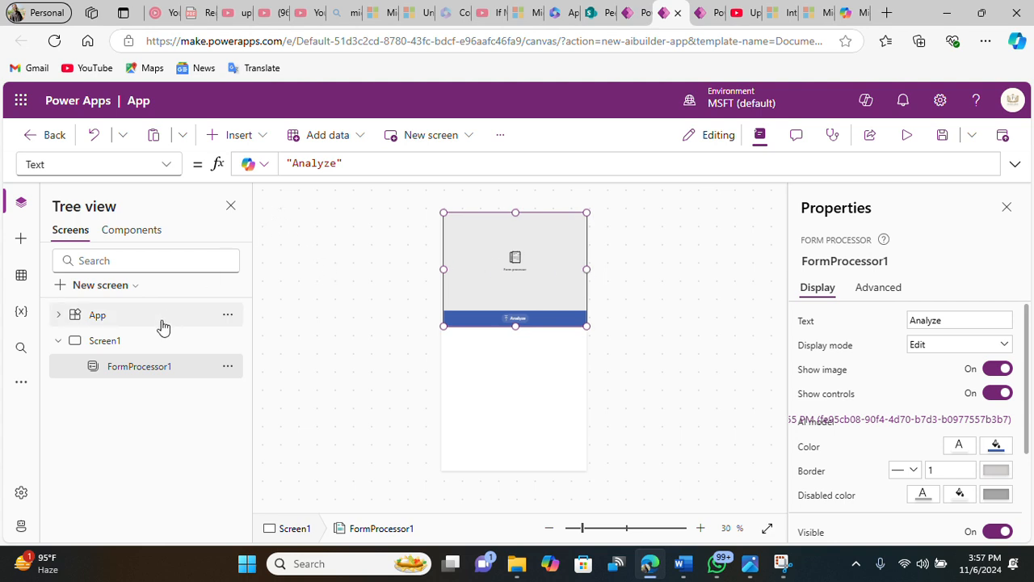
Step: Insert an edit form and position it just below the form processor on the screen
left_click(261, 139)
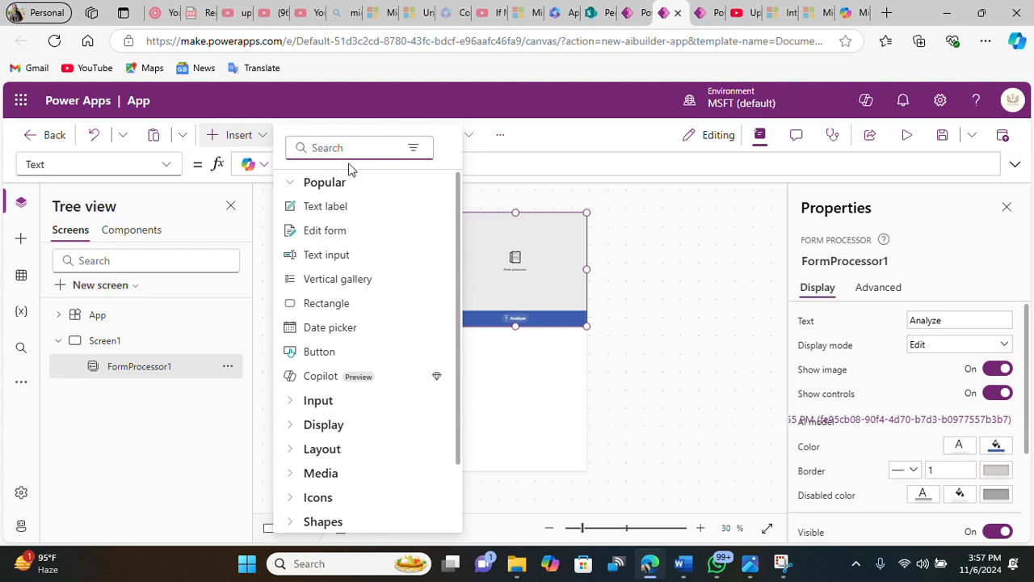
left_click(352, 230)
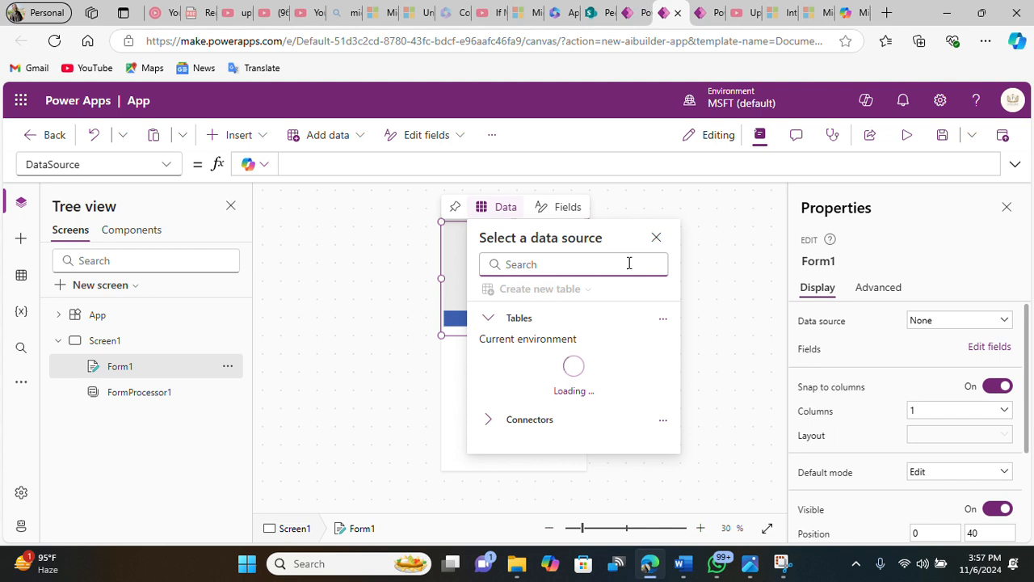
left_click(651, 245)
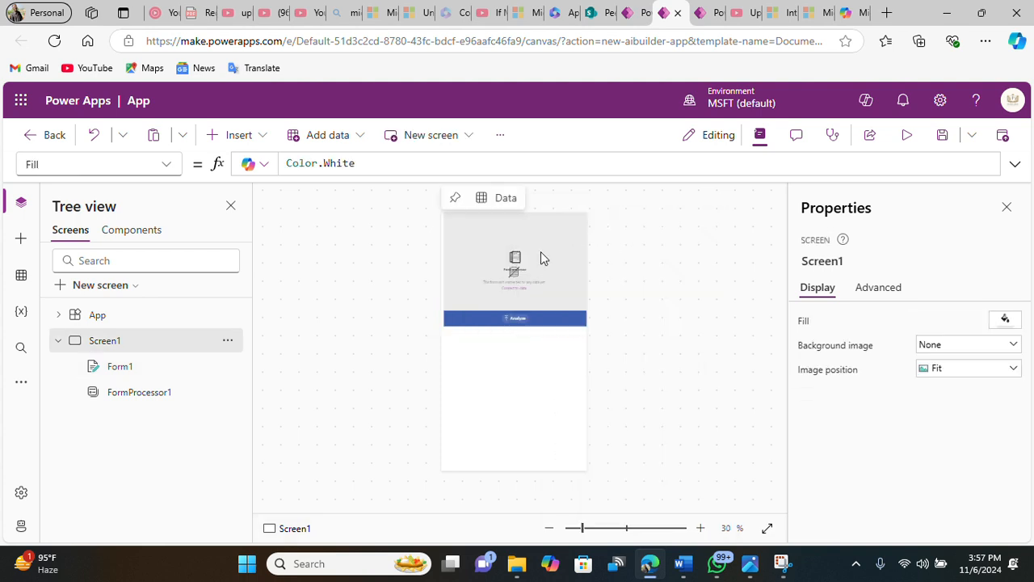
left_click(129, 370)
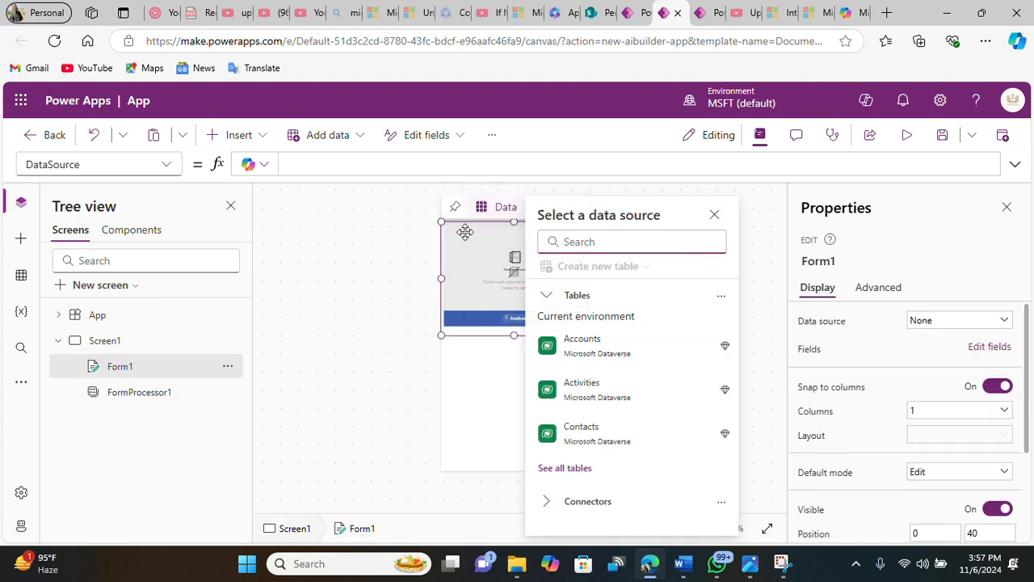
left_click(498, 374)
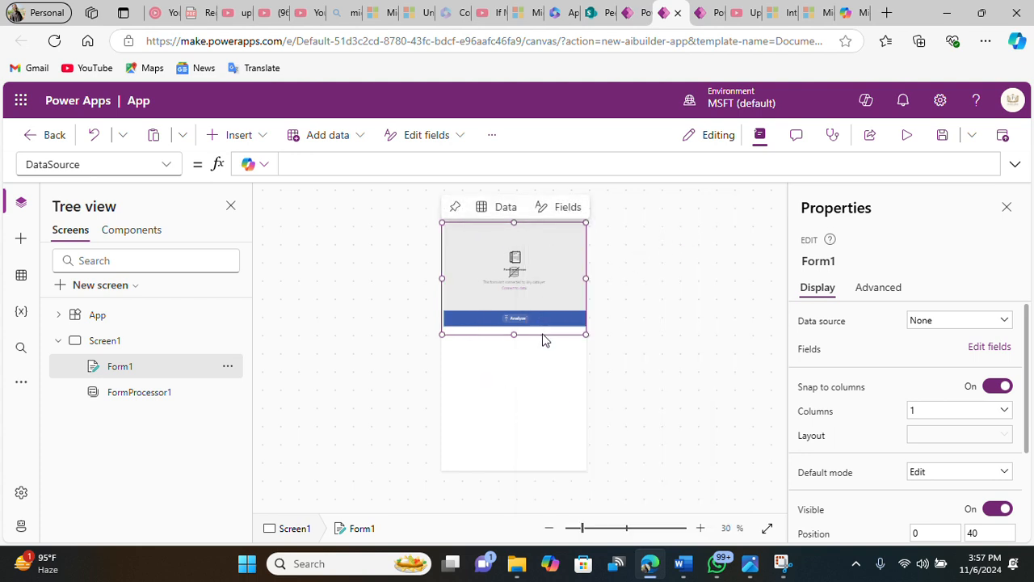
left_click_drag(542, 335, 555, 444)
left_click(471, 257)
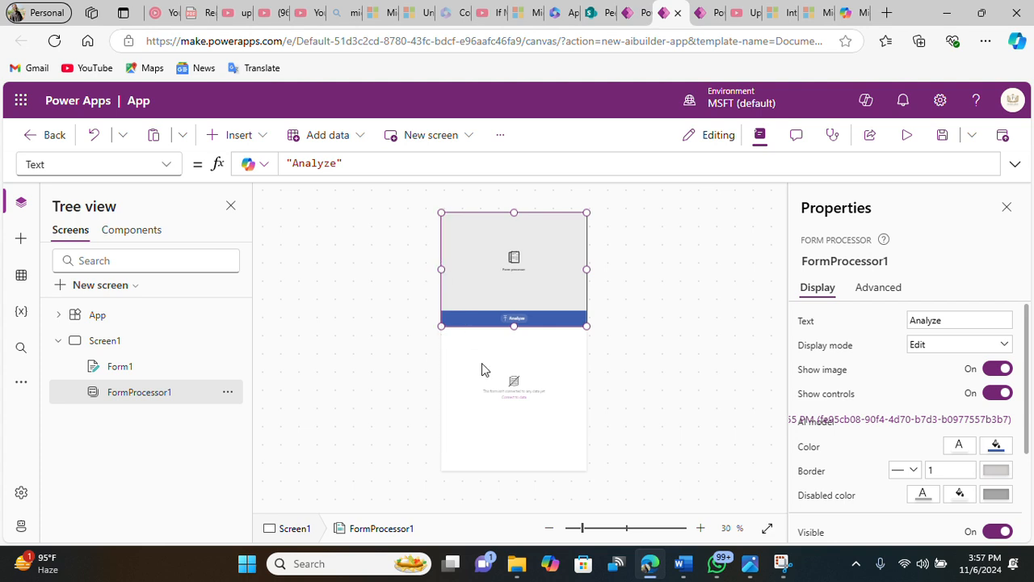
left_click(494, 396)
left_click_drag(511, 446, 511, 438)
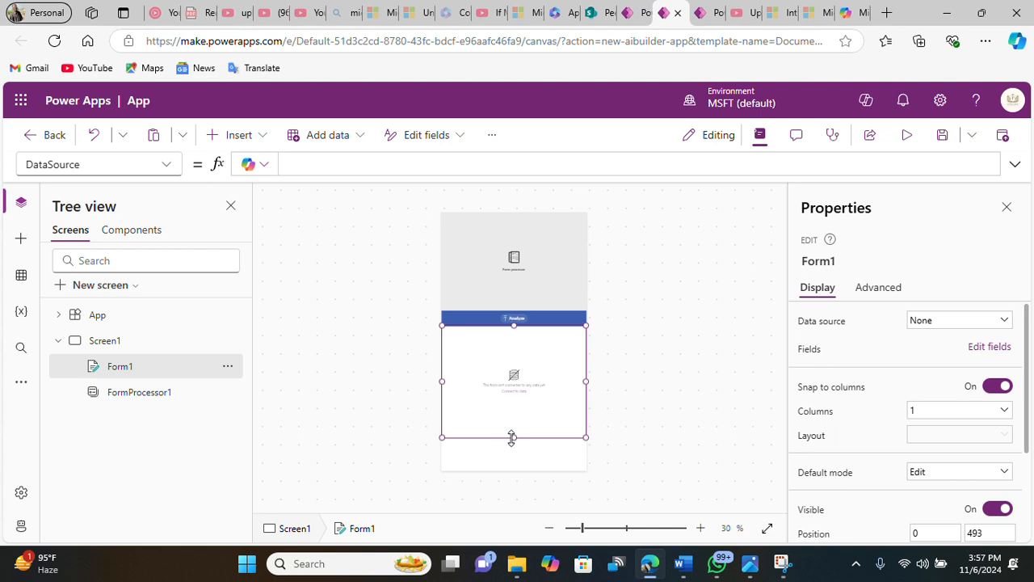
Step: Insert a button at the bottom of the screen and set its text to Submit
left_click(242, 136)
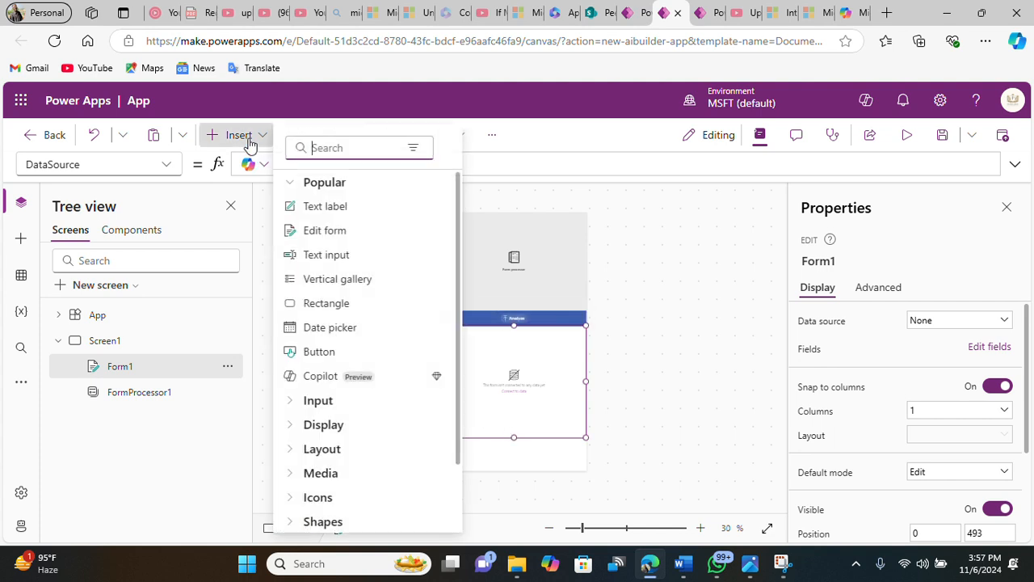
left_click(335, 348)
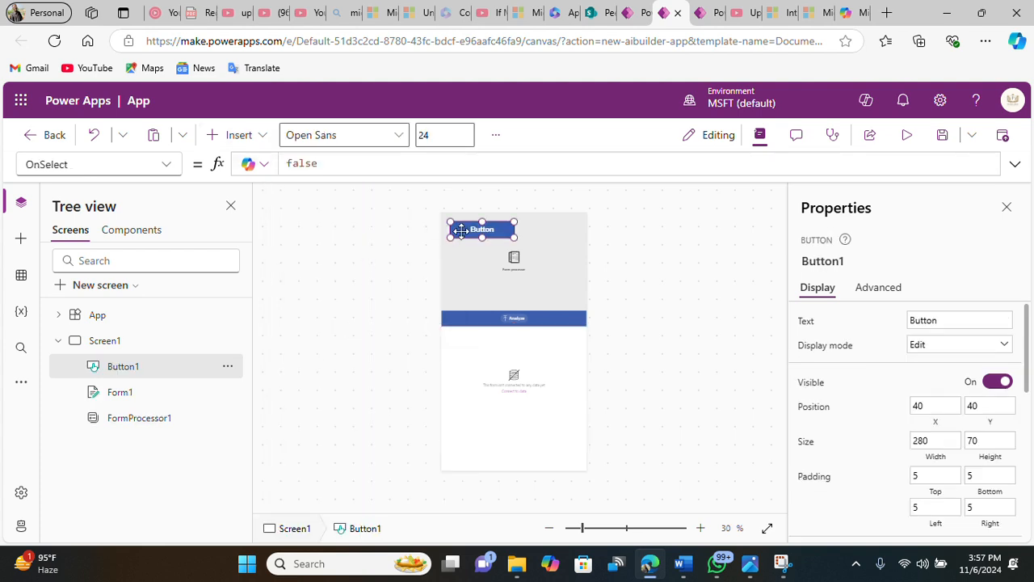
left_click_drag(489, 231, 519, 459)
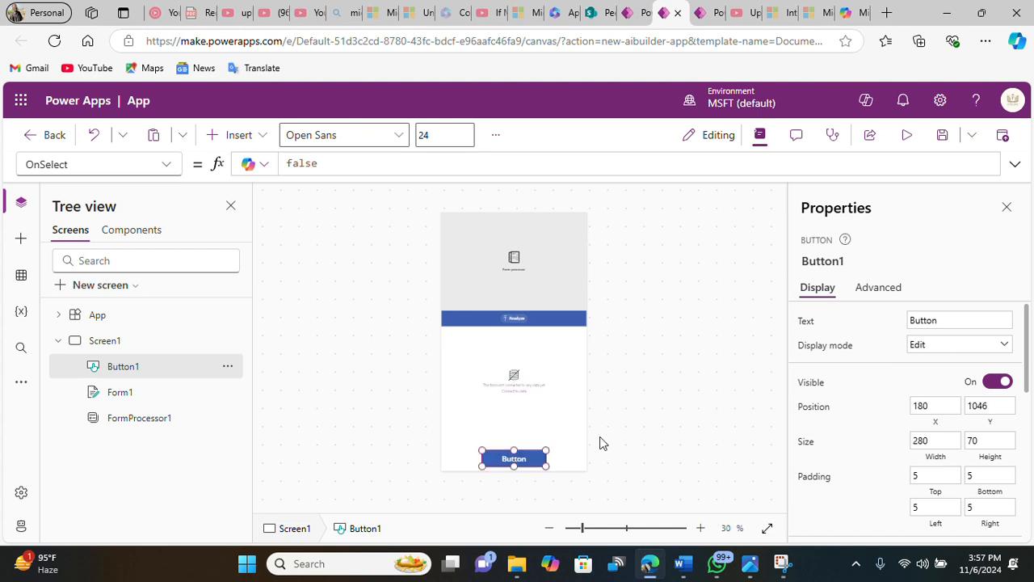
left_click(933, 321)
left_click(933, 321)
double_click(920, 322)
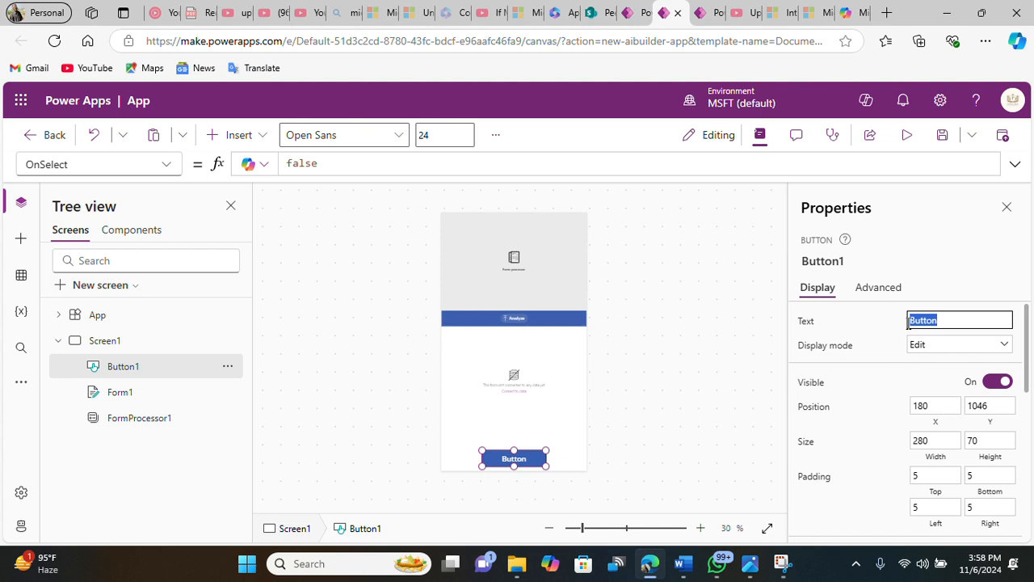
left_click(916, 257)
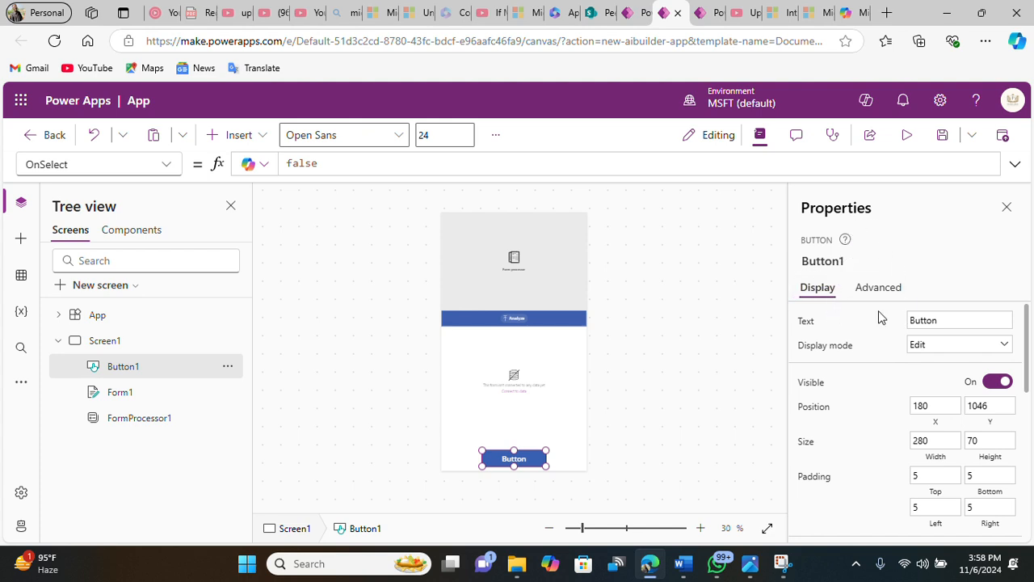
double_click(929, 318)
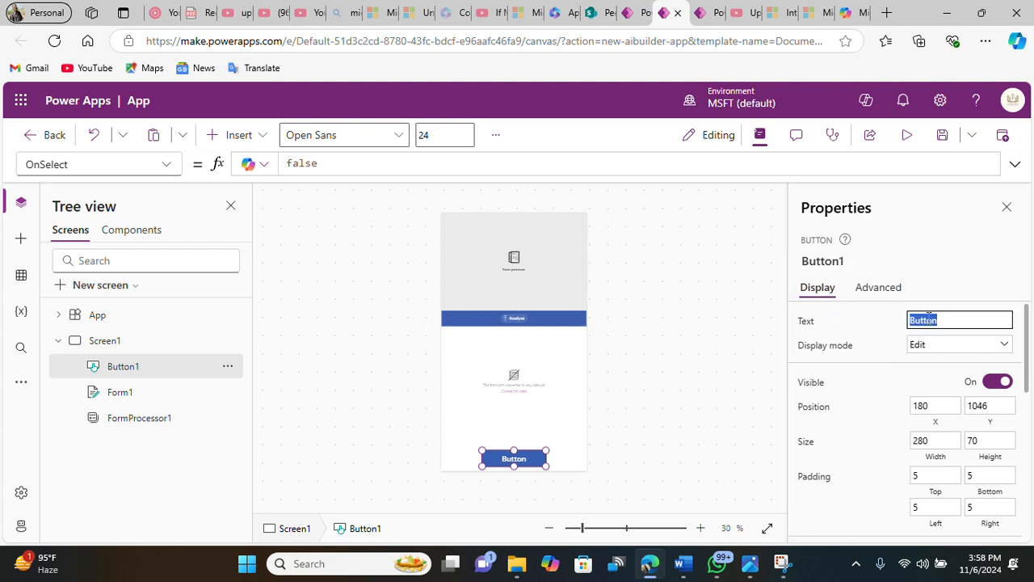
key("BackSpace")
left_click(903, 234)
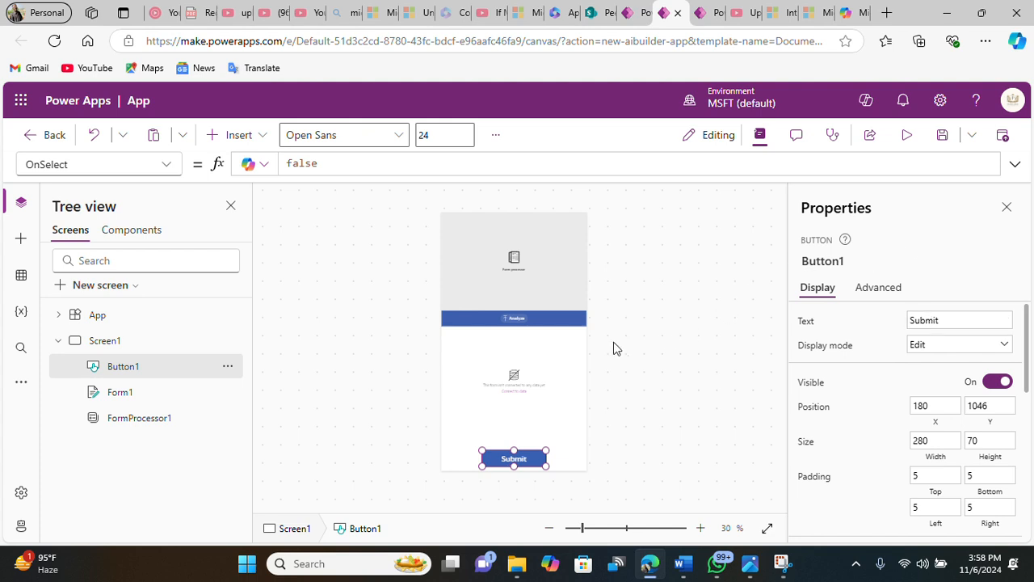
Step: Open the form's data source picker, search for SharePoint, and connect directly using the existing SharePoint connection
left_click(150, 392)
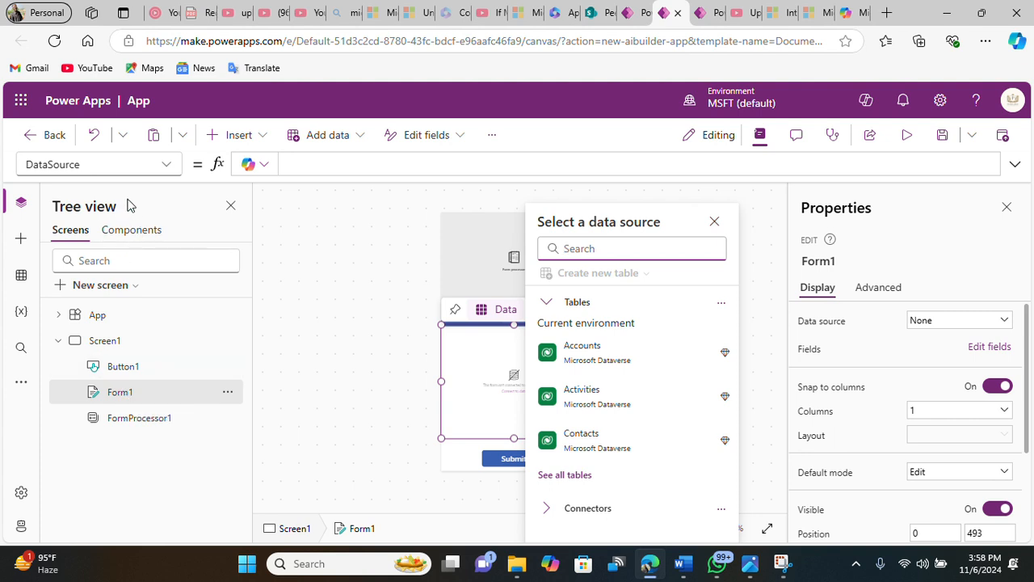
left_click(474, 401)
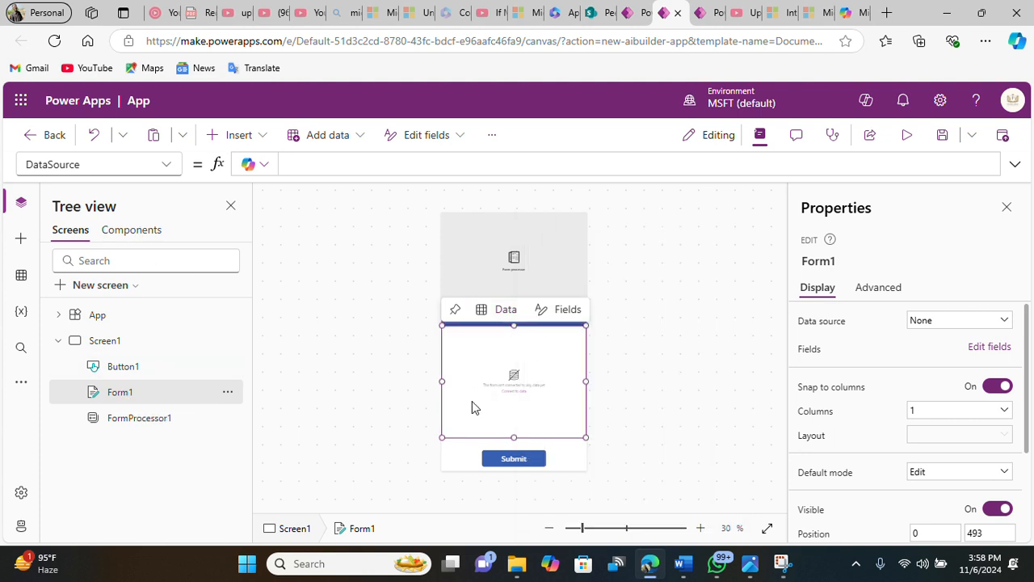
left_click(500, 315)
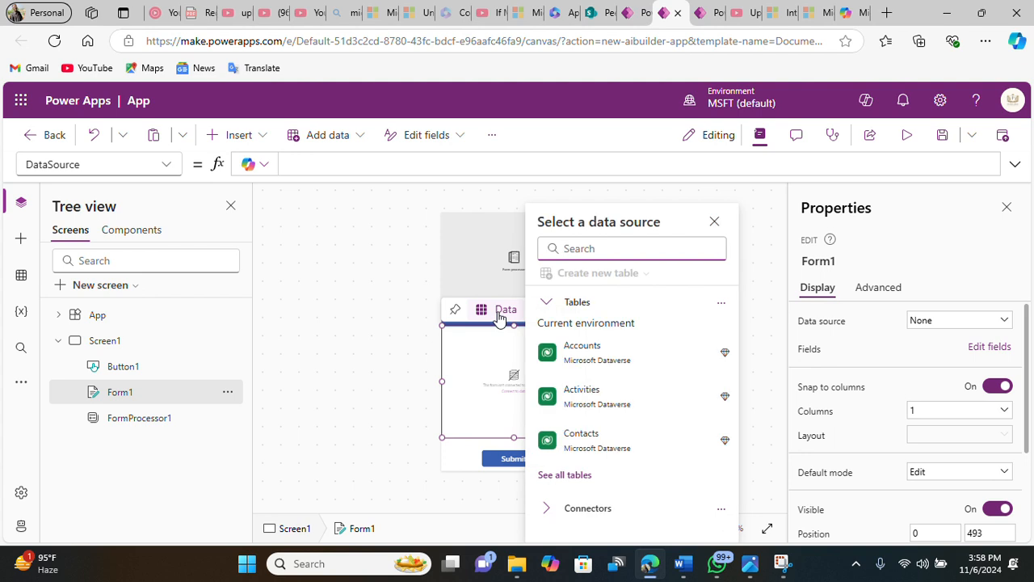
left_click(543, 303)
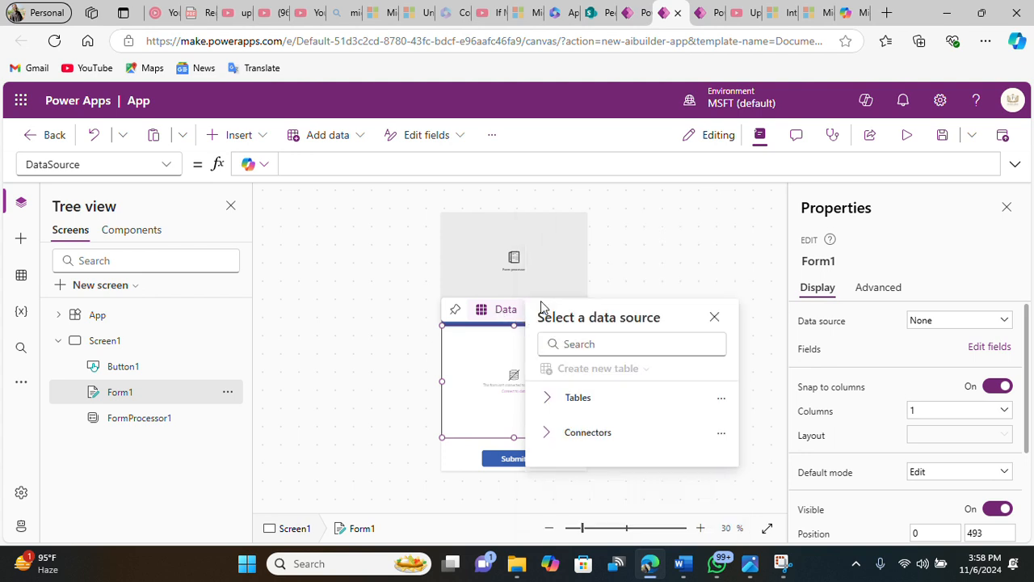
left_click(575, 343)
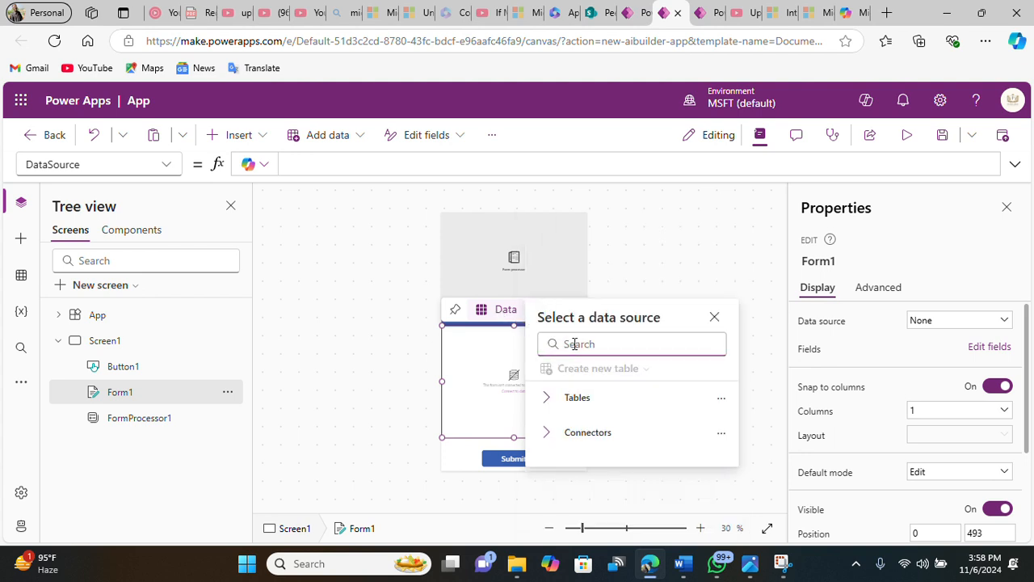
type("share")
mouse_move(575, 346)
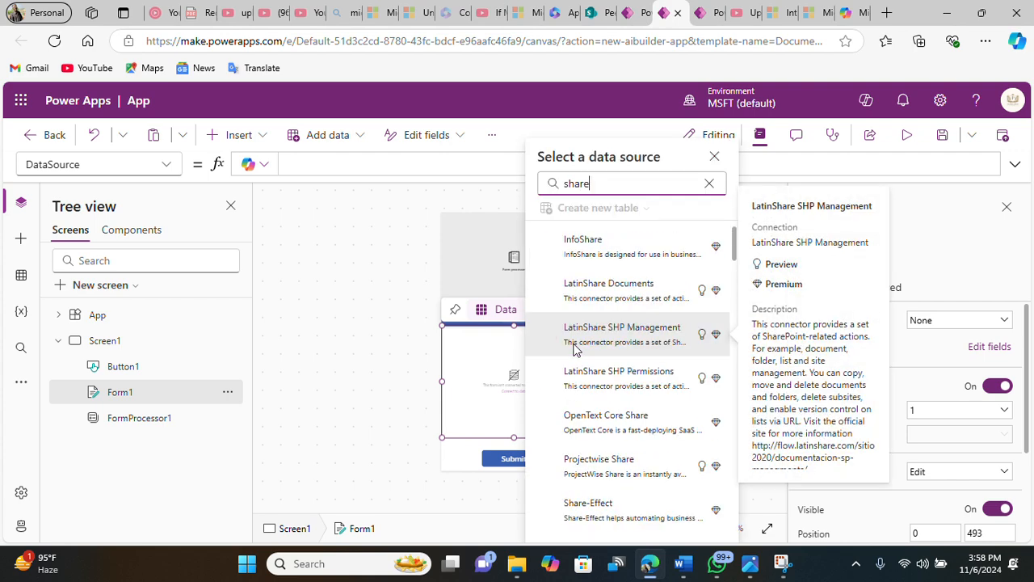
type("po")
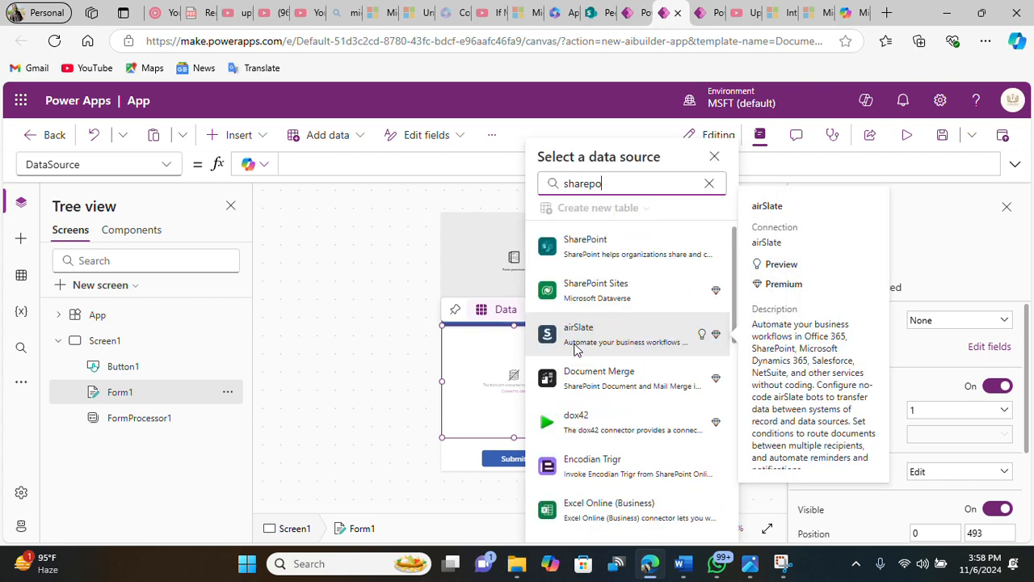
left_click(611, 255)
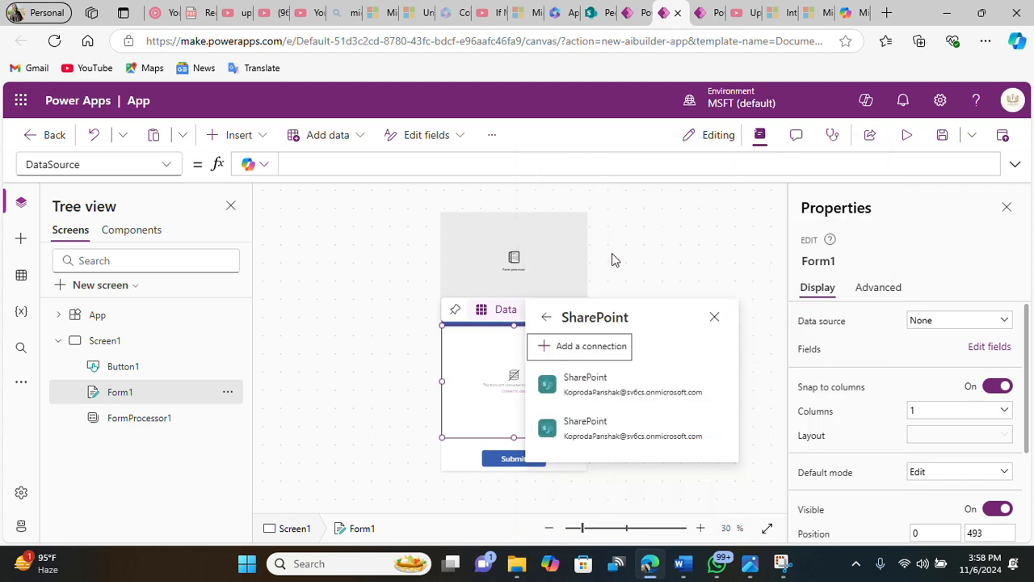
left_click(603, 359)
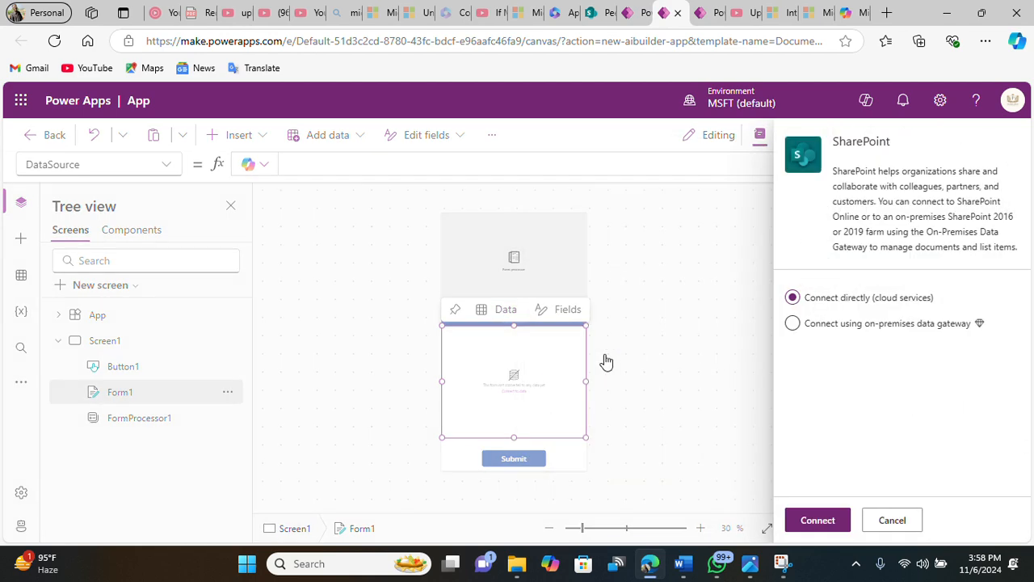
left_click(812, 521)
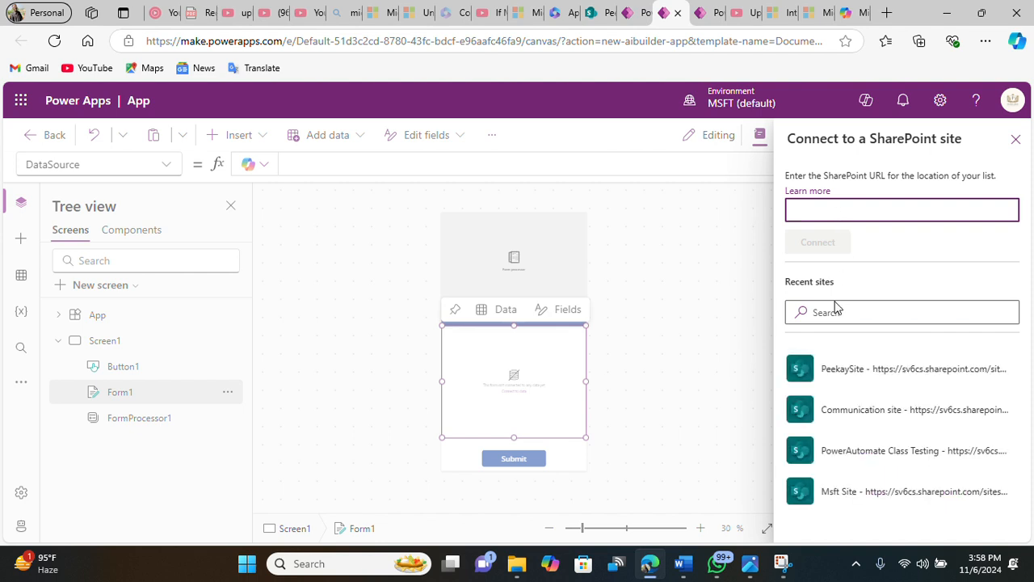
Step: Choose the PeekaySite site and connect the form to the NewComerData list
left_click(851, 372)
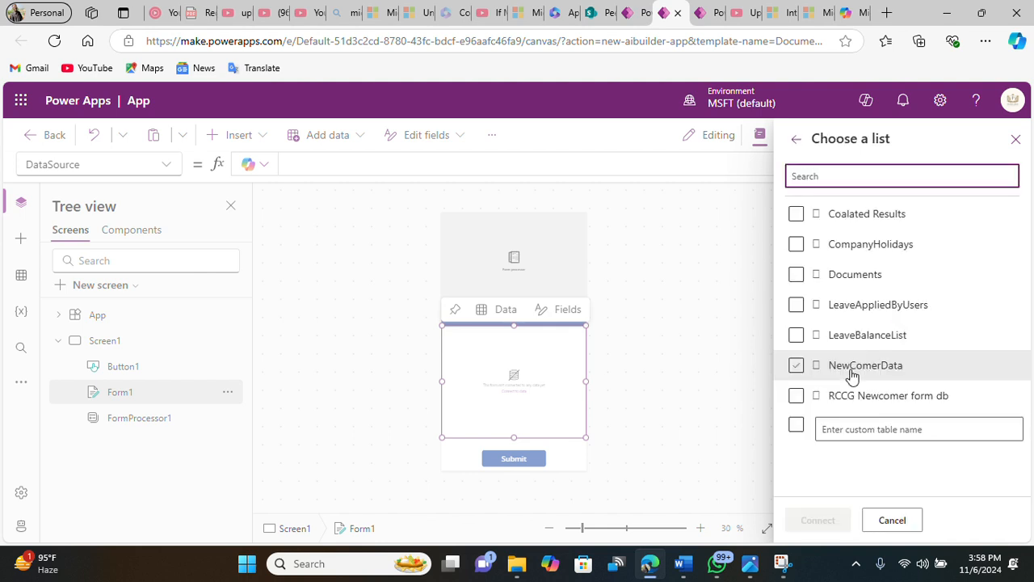
left_click(797, 366)
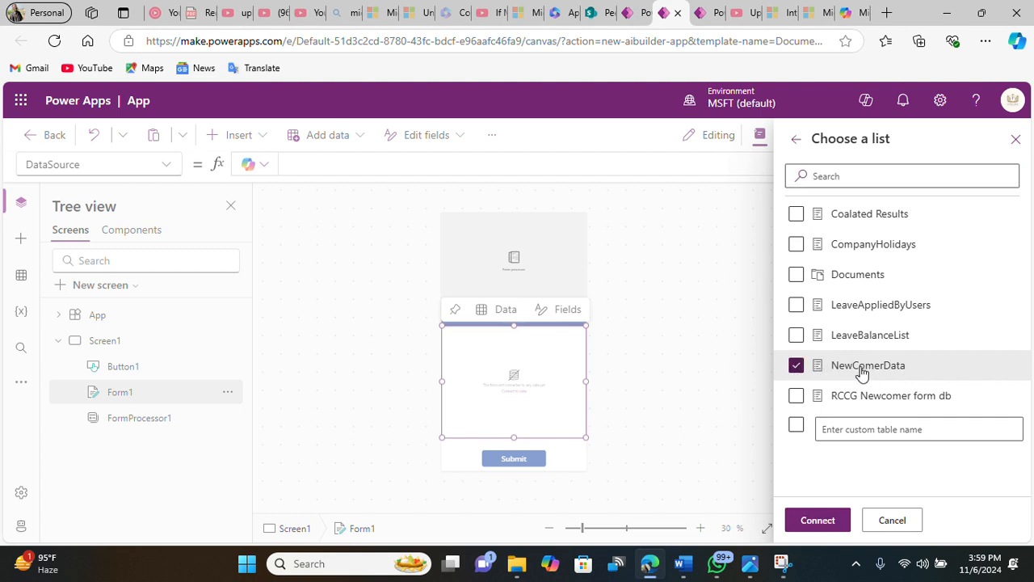
left_click(824, 522)
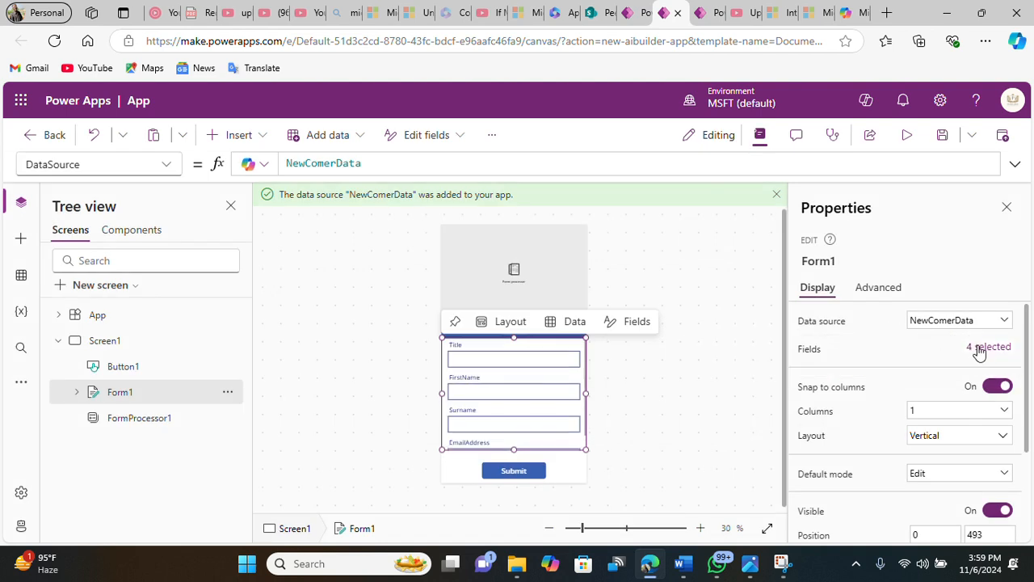
Step: Remove the Title field from the form's fields
left_click(978, 348)
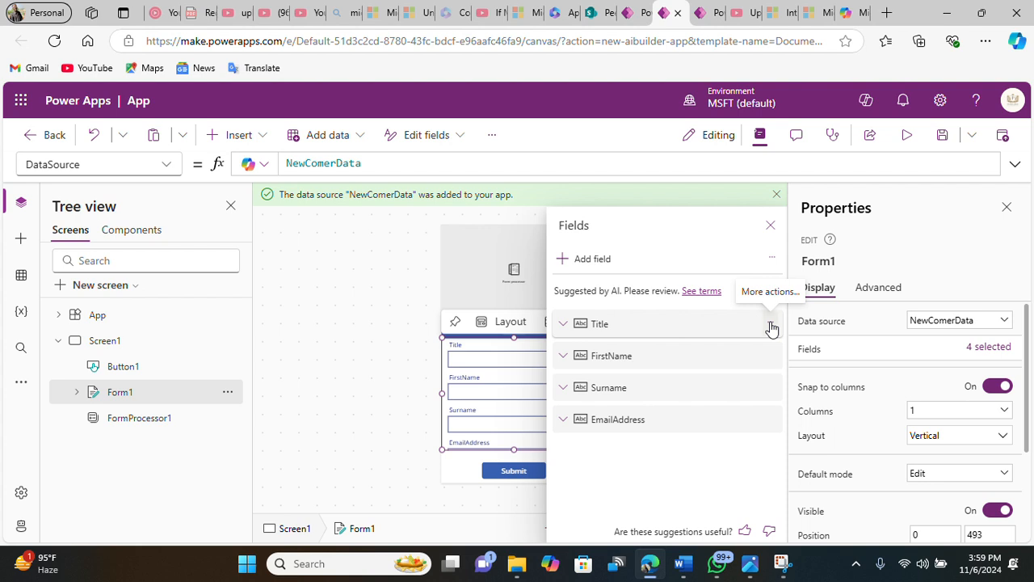
left_click(771, 326)
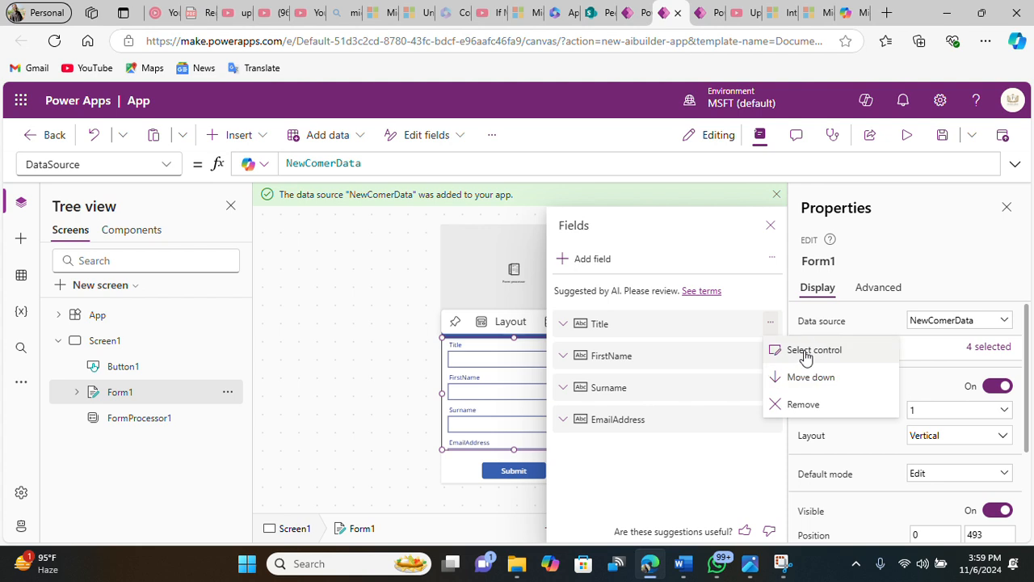
left_click(805, 404)
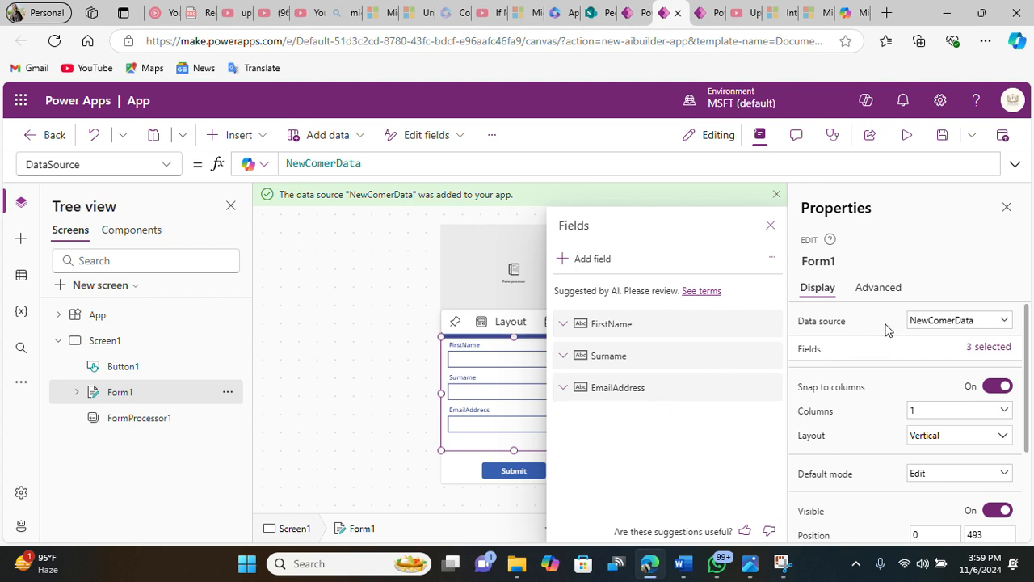
left_click(1007, 209)
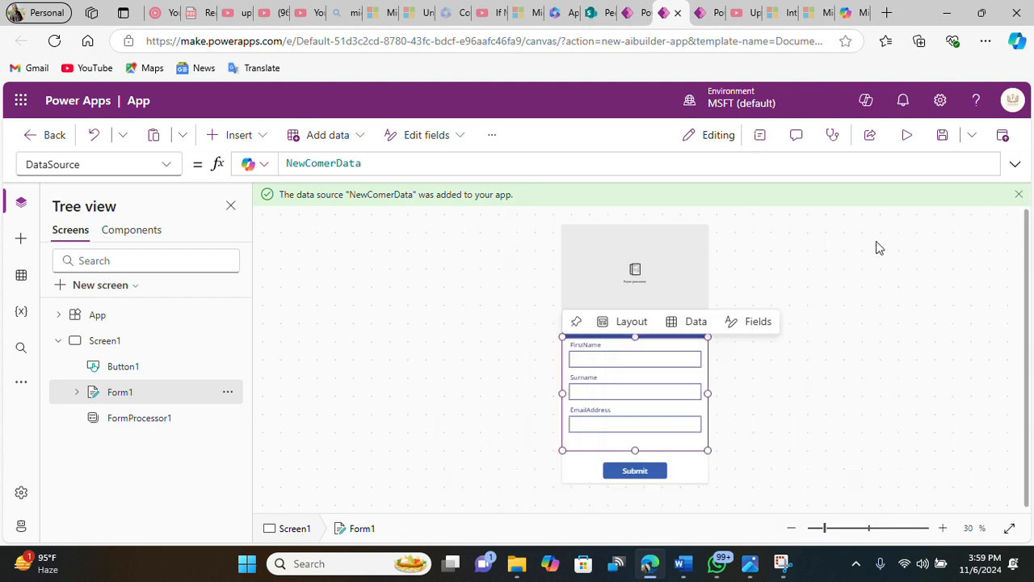
left_click(760, 134)
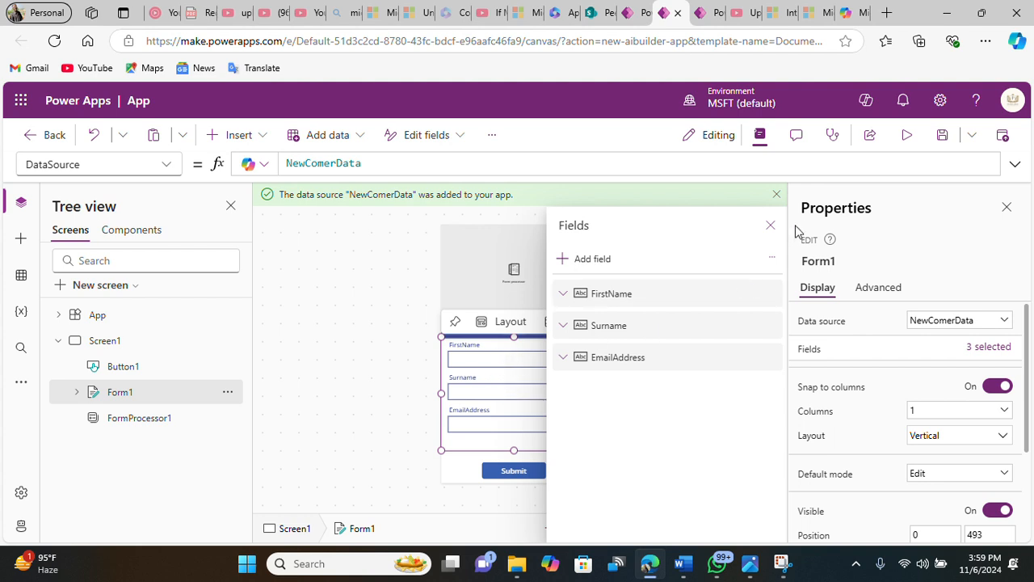
left_click(771, 226)
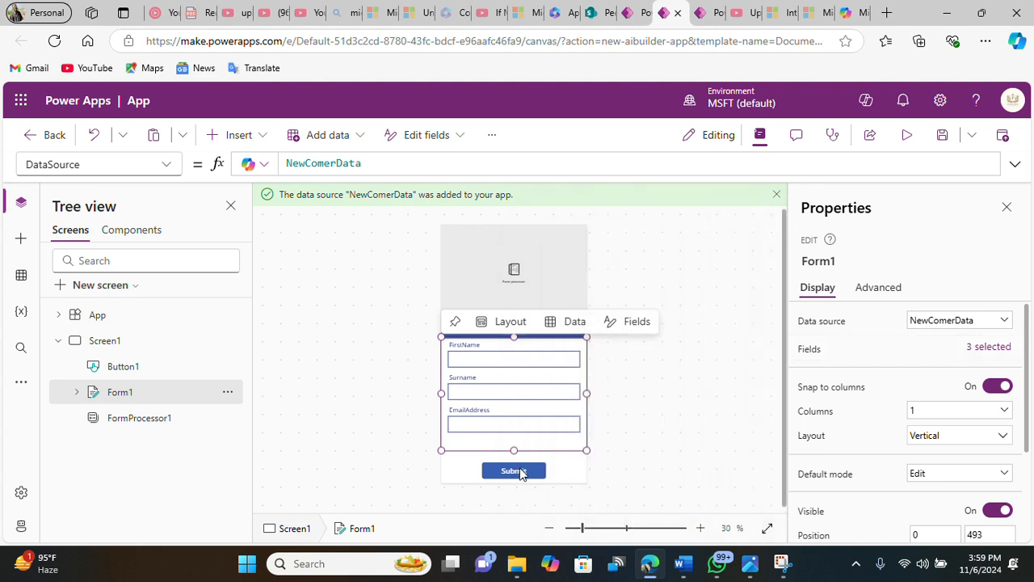
Step: Set the Submit button's OnSelect formula to SubmitForm(Form1)
left_click(519, 472)
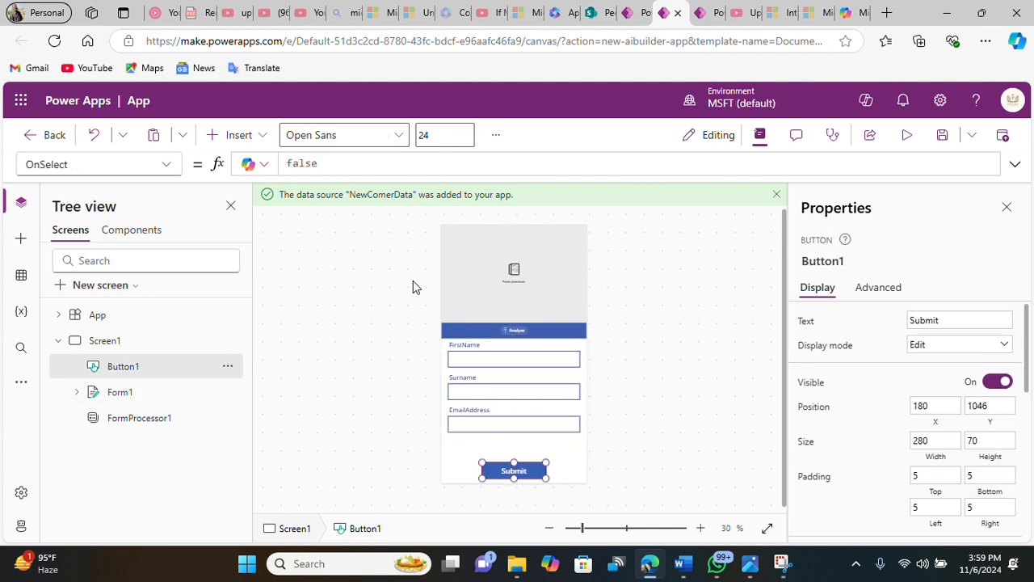
double_click(322, 164)
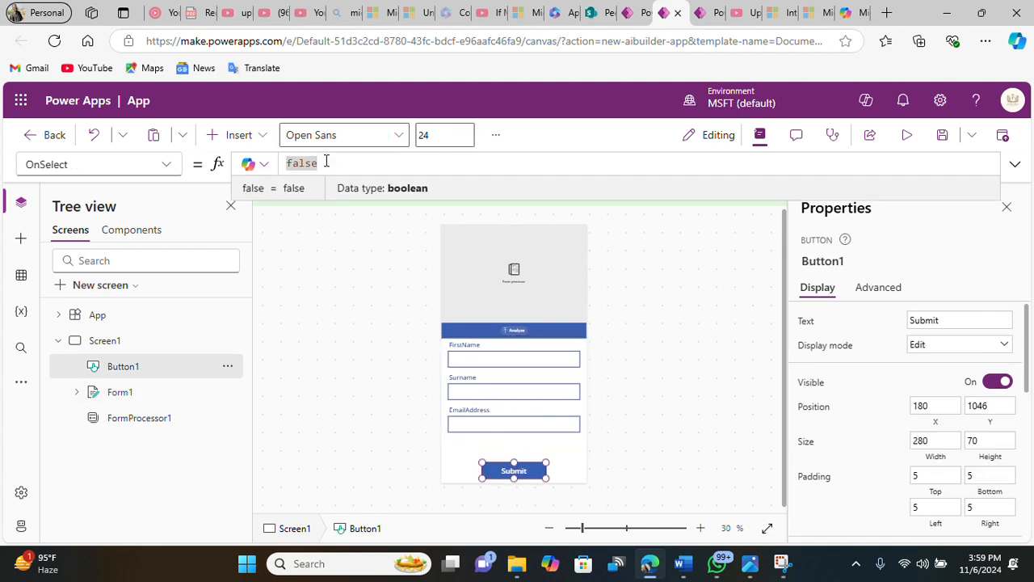
left_click(169, 165)
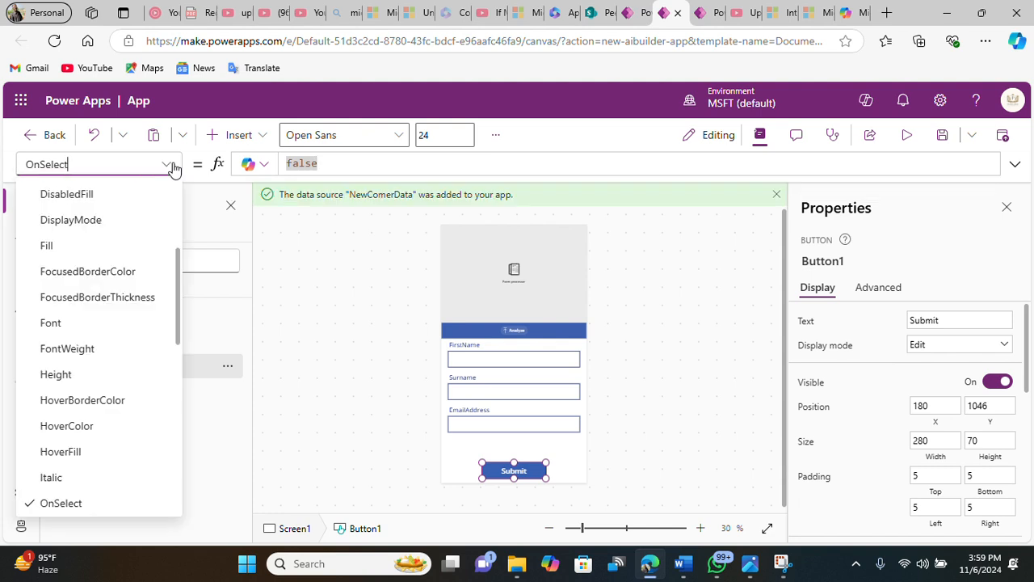
scroll(121, 287, "up", 2)
scroll(117, 283, "down", 6)
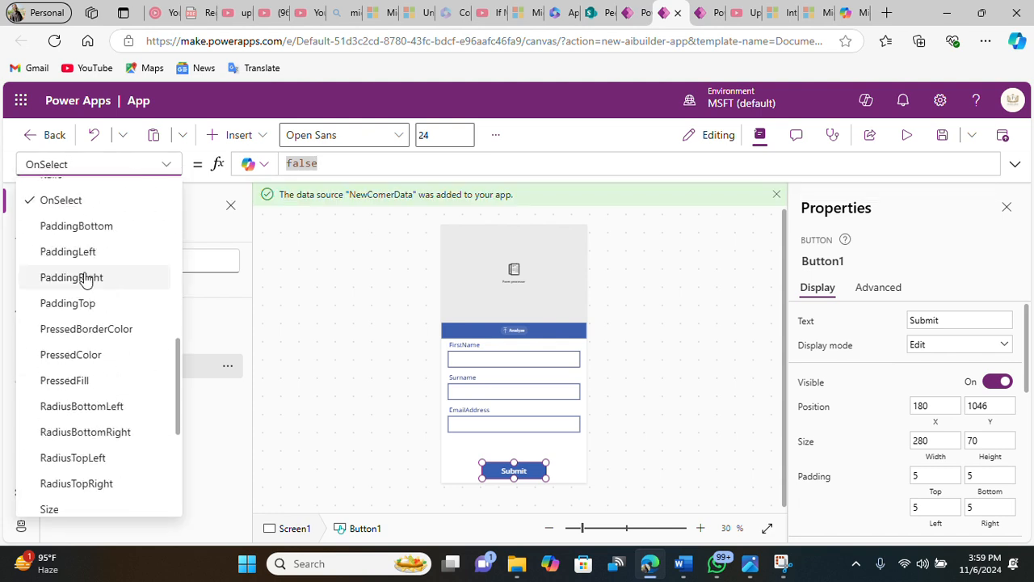
scroll(81, 279, "up", 3)
left_click(73, 278)
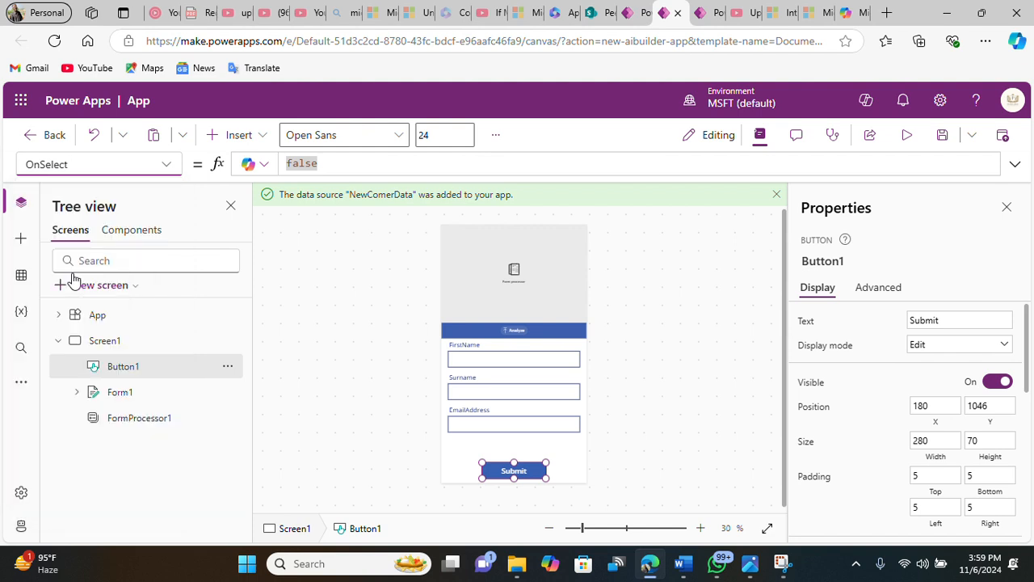
left_click(351, 165)
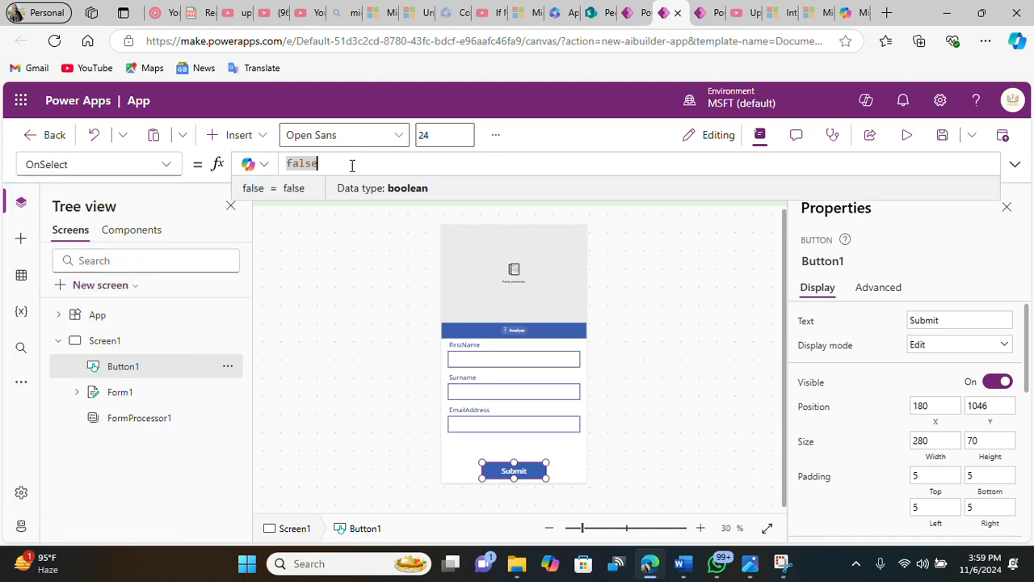
type("f")
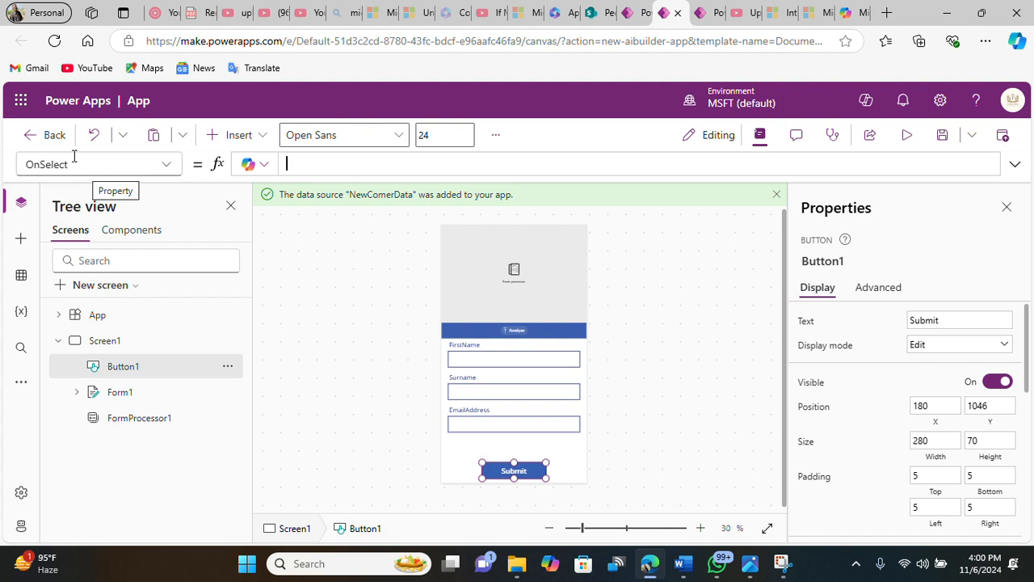
type("ub")
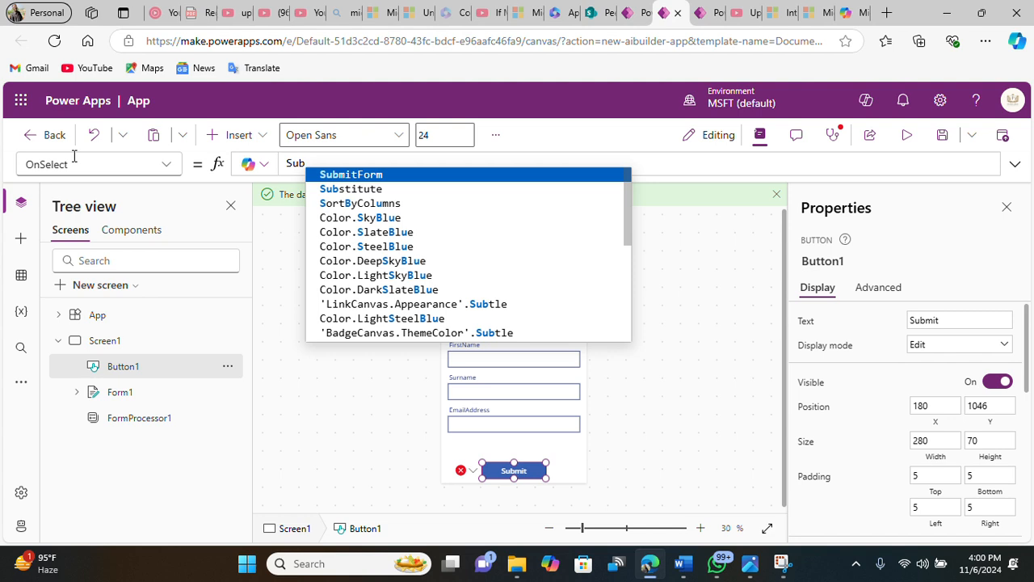
left_click(385, 175)
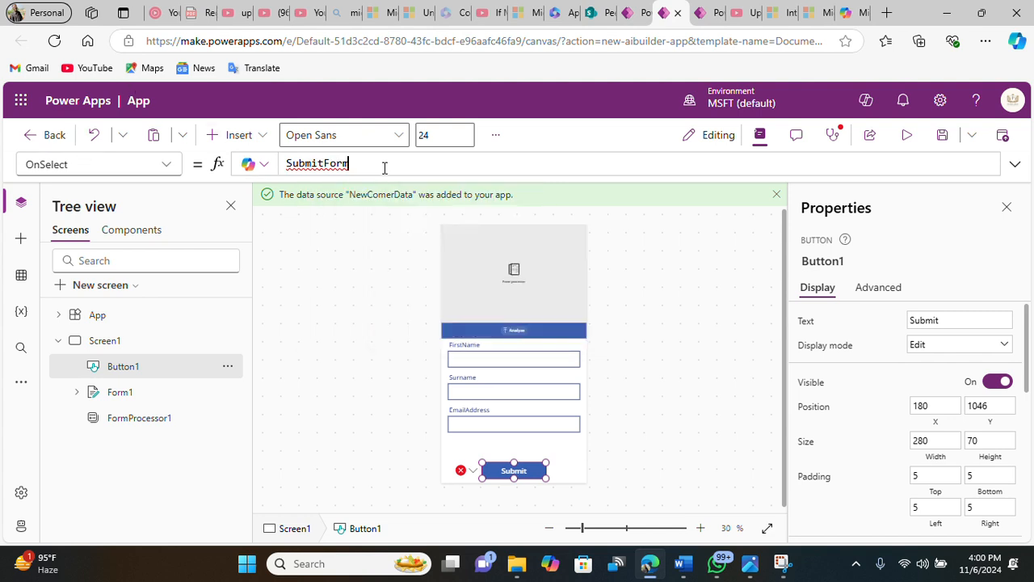
type("(")
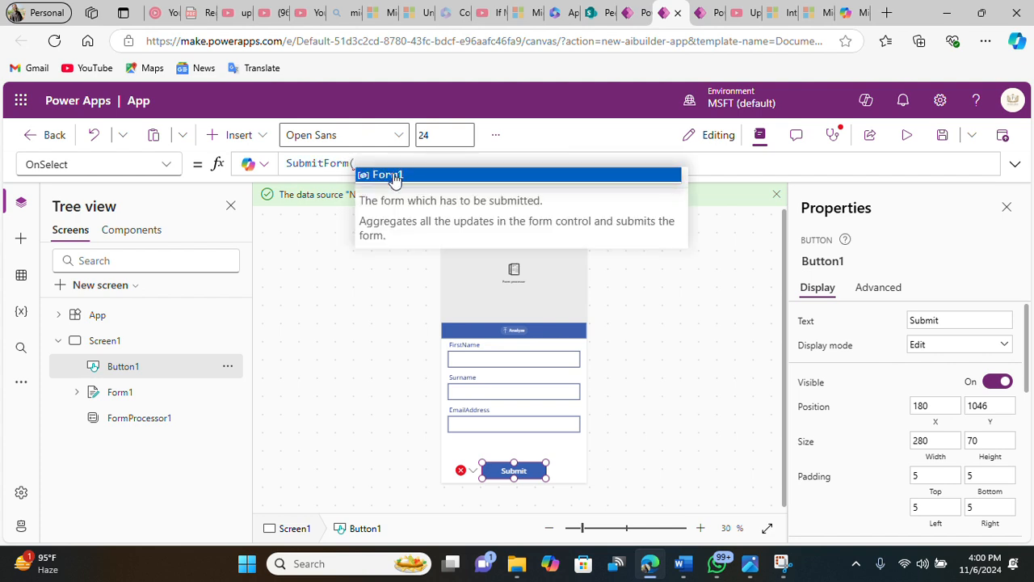
left_click(394, 175)
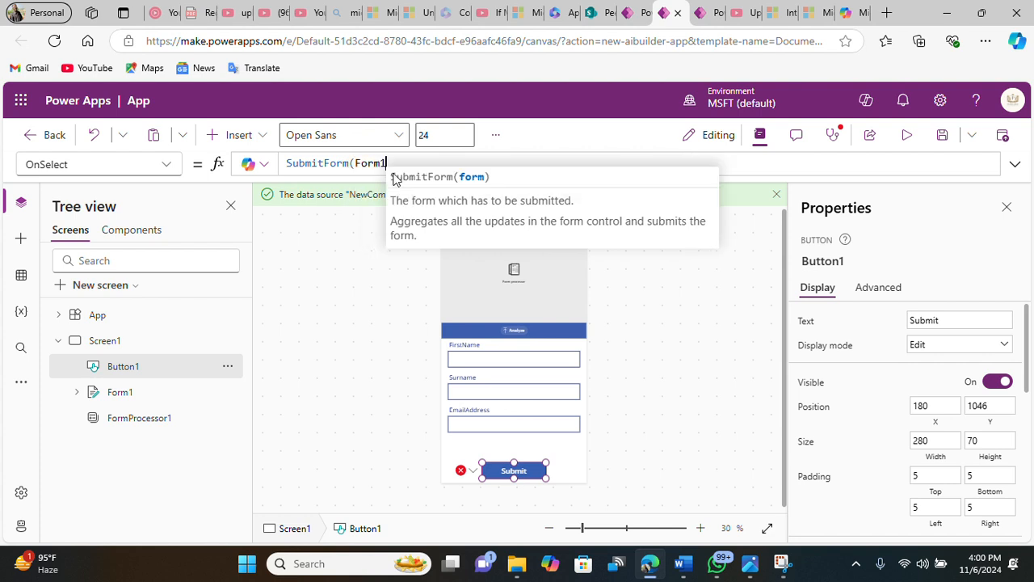
type(")")
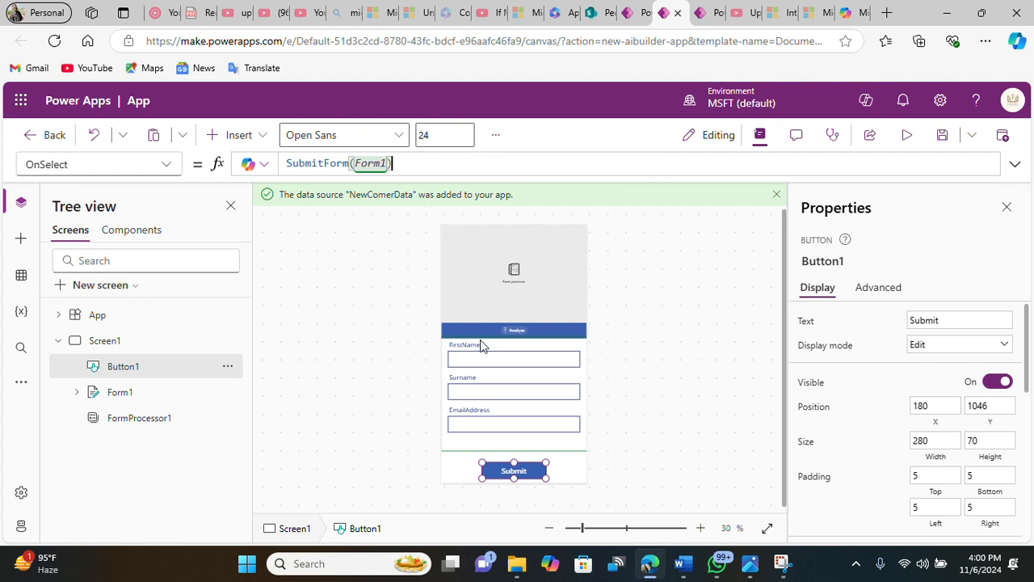
Step: Append ResetForm(Form1) to the Submit button's OnSelect formula, separated by a semicolon
left_click(427, 164)
type("; ResetF")
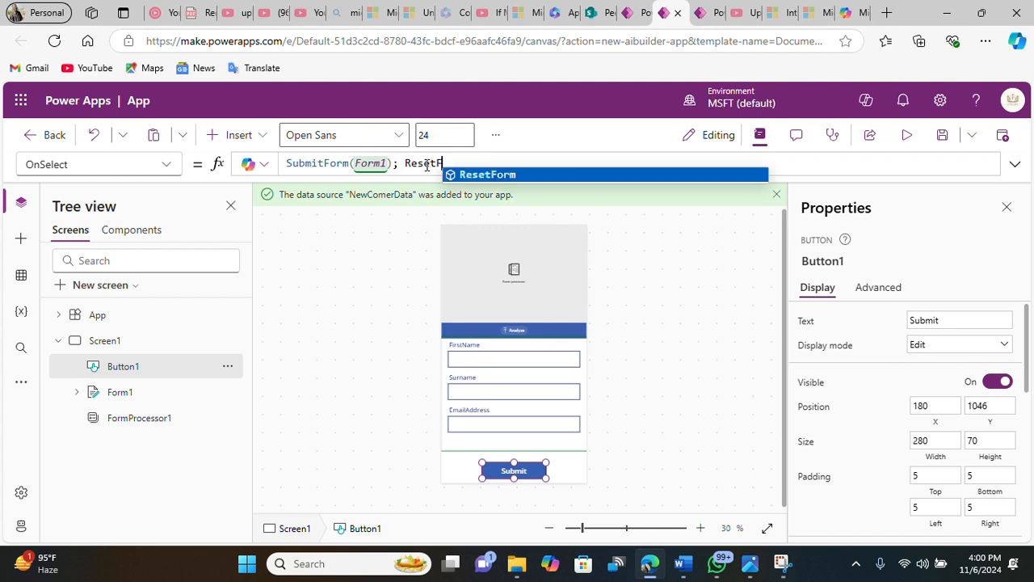
type("orm")
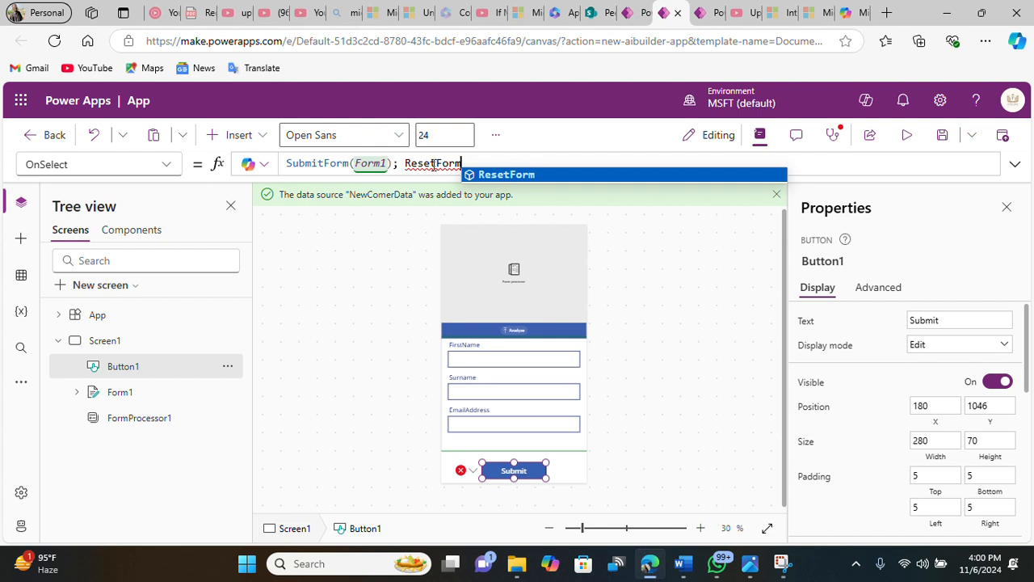
left_click(480, 164)
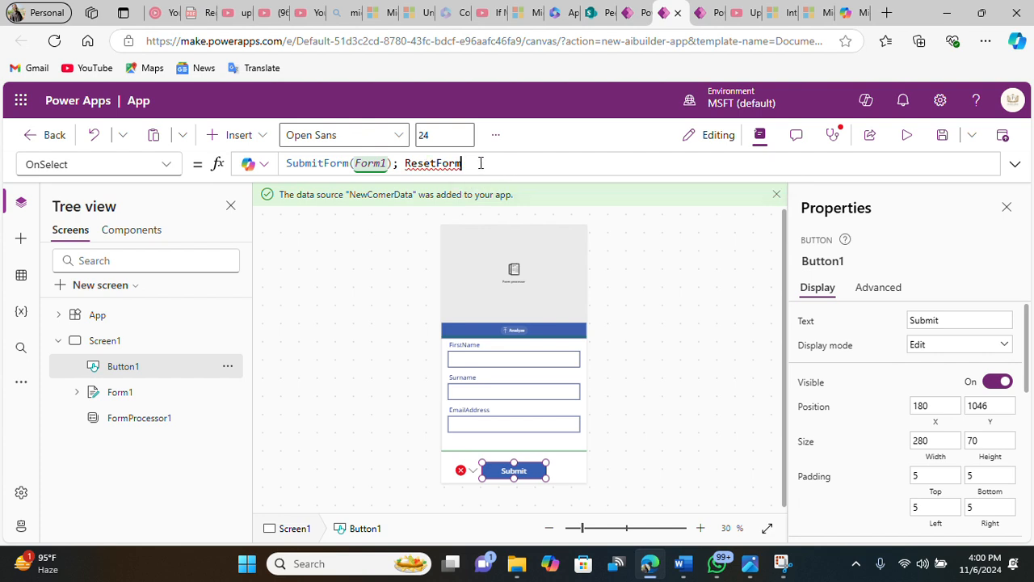
type("(")
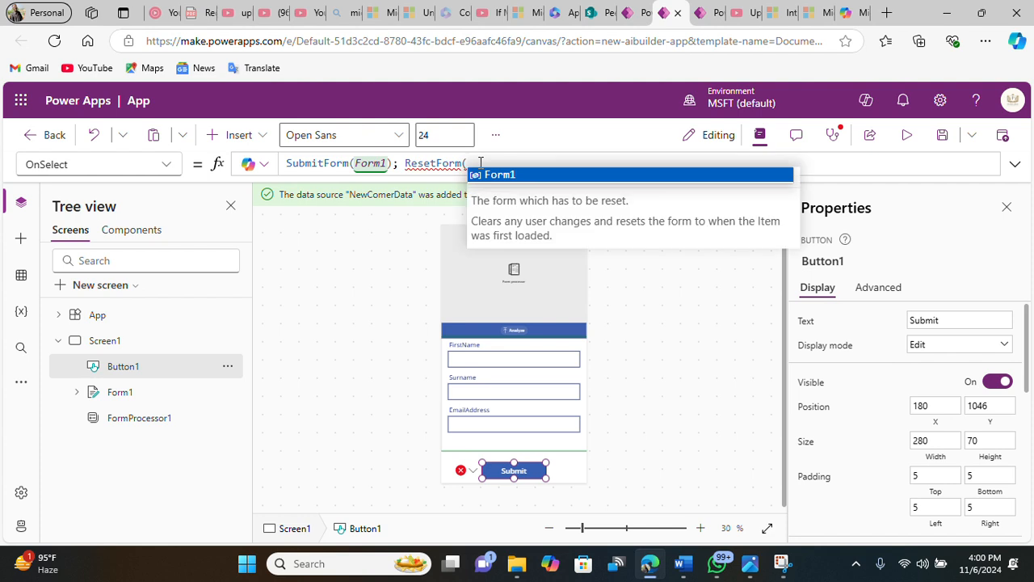
left_click(497, 173)
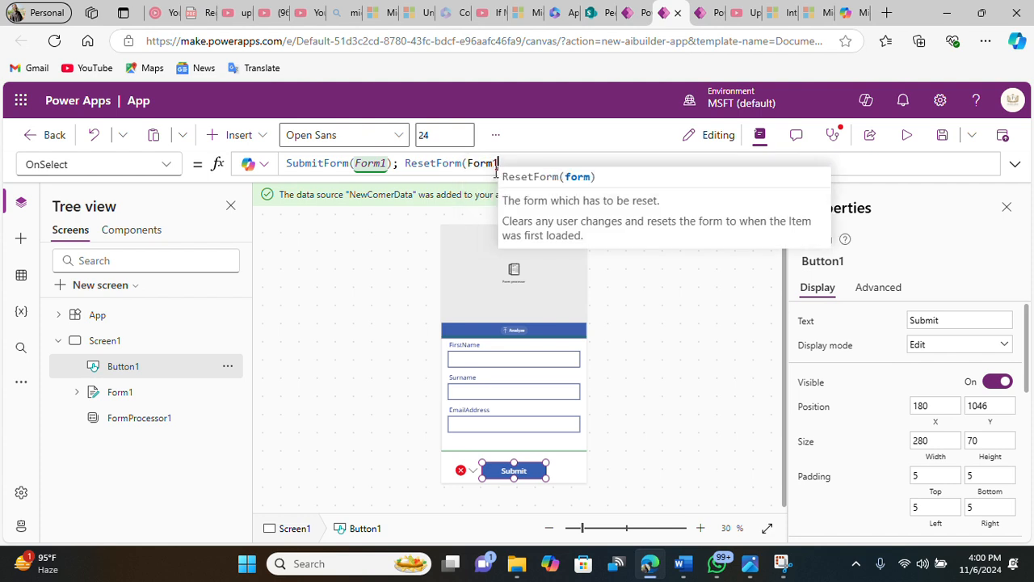
type(")")
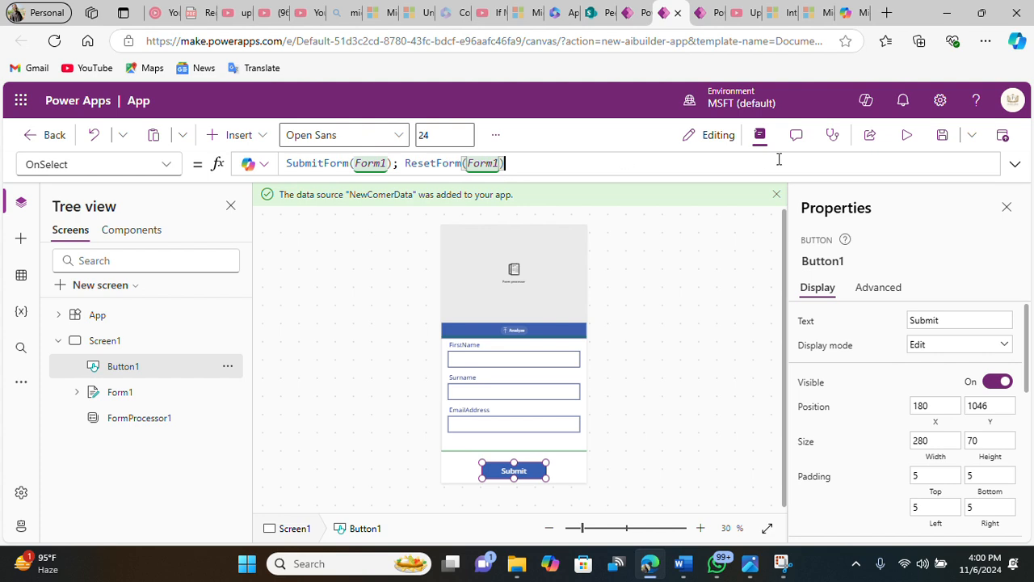
Step: Preview the app and close the preview
left_click(908, 138)
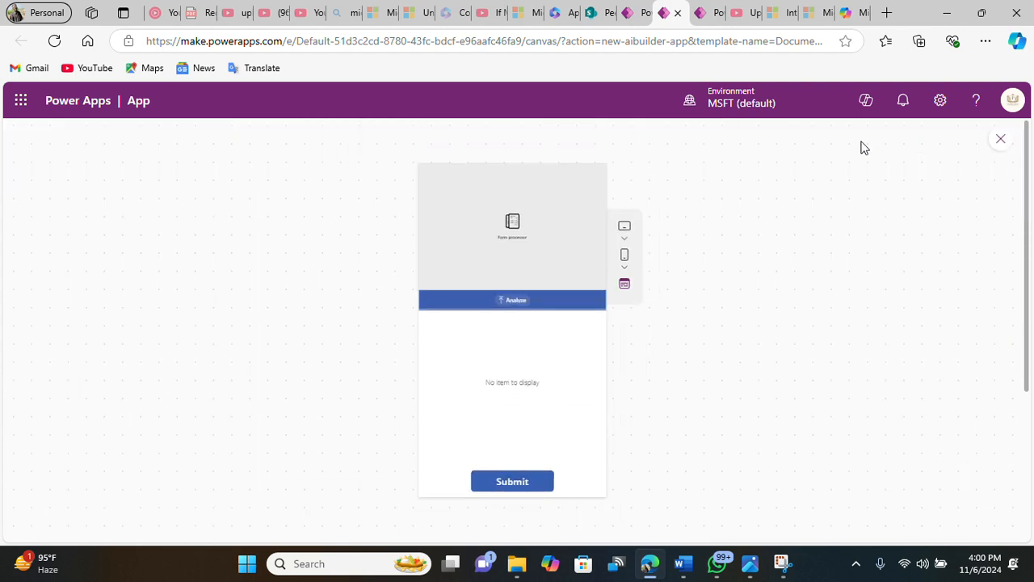
left_click(1000, 139)
left_click(687, 379)
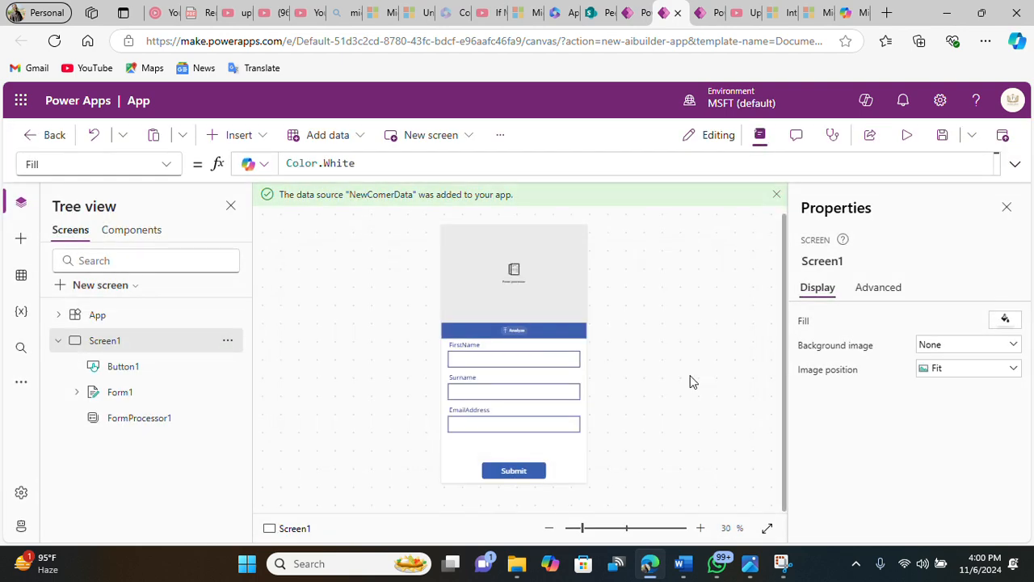
Step: Set the form's default mode to New
left_click(161, 394)
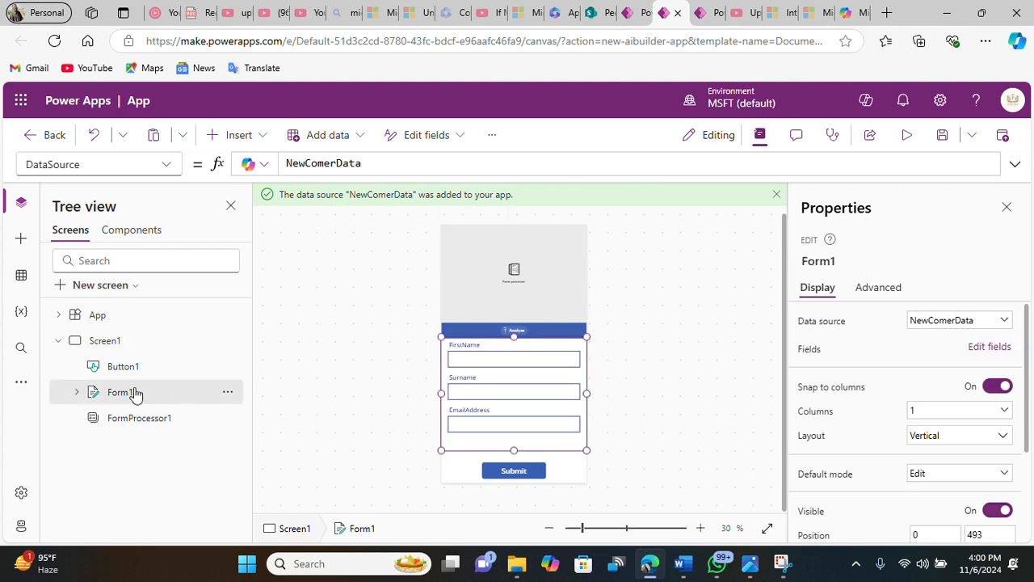
left_click(924, 474)
left_click(921, 437)
Step: Preview the app, try the FirstName field, then close the preview and dismiss the tip dialog
left_click(907, 136)
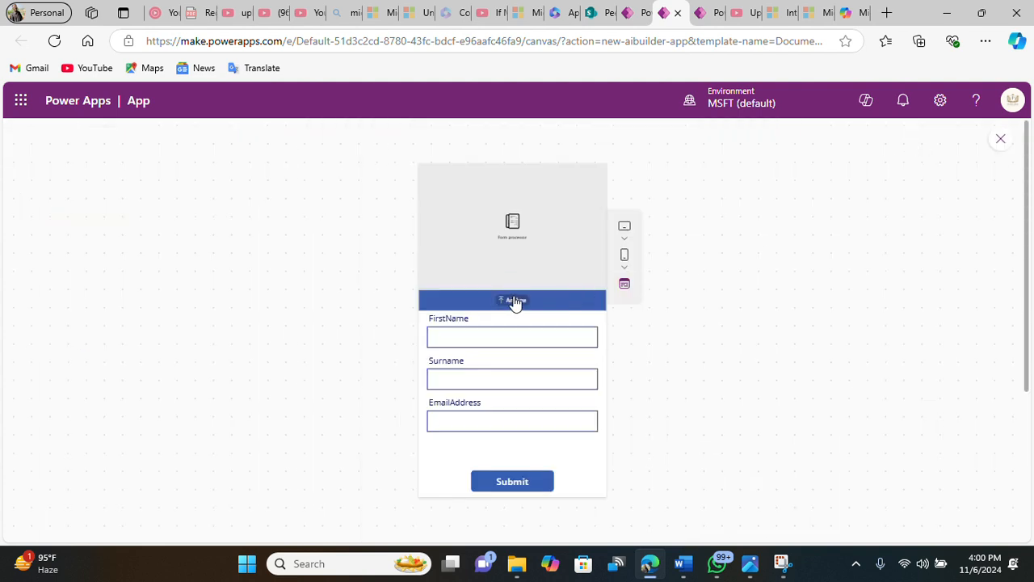
left_click(506, 341)
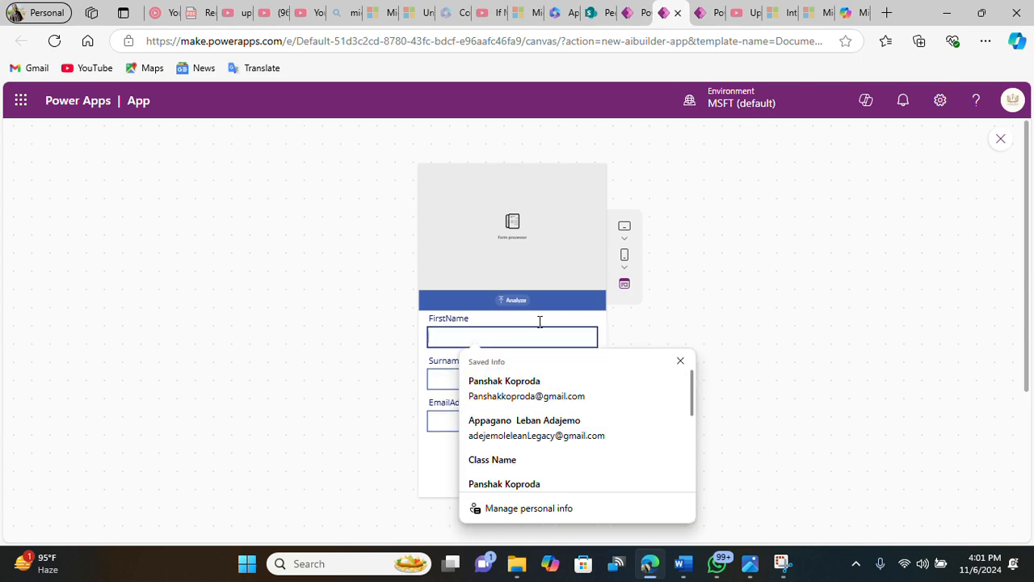
left_click(1000, 139)
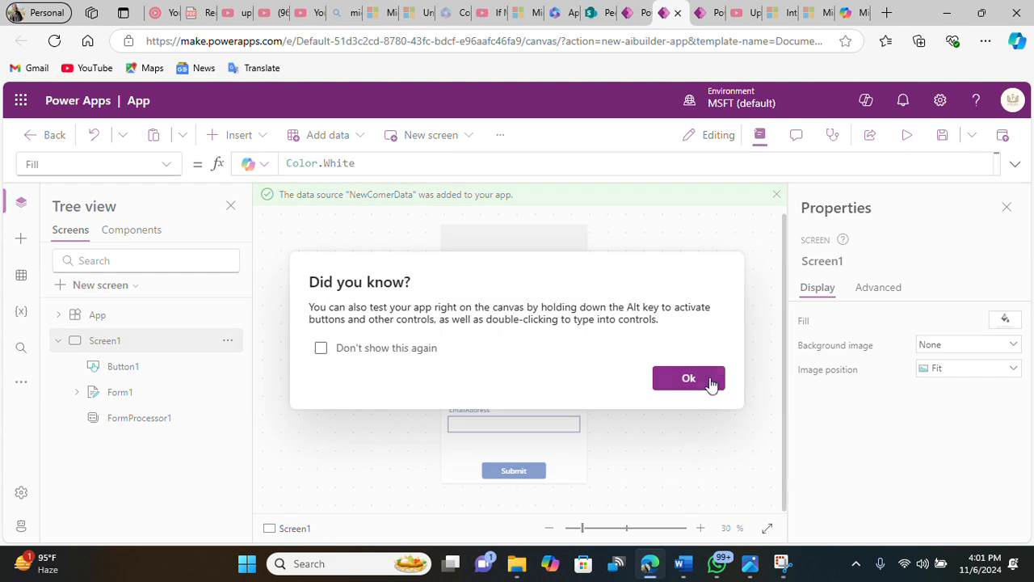
left_click(708, 383)
Step: Try to clear the Default formula of the FirstName text input
left_click(540, 360)
left_click(539, 357)
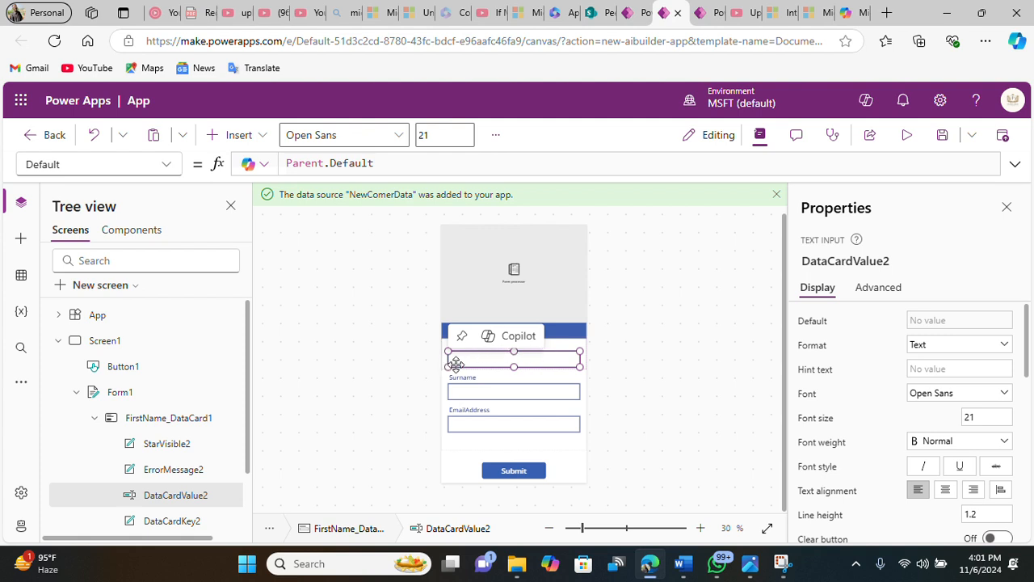
left_click(558, 383)
left_click(162, 396)
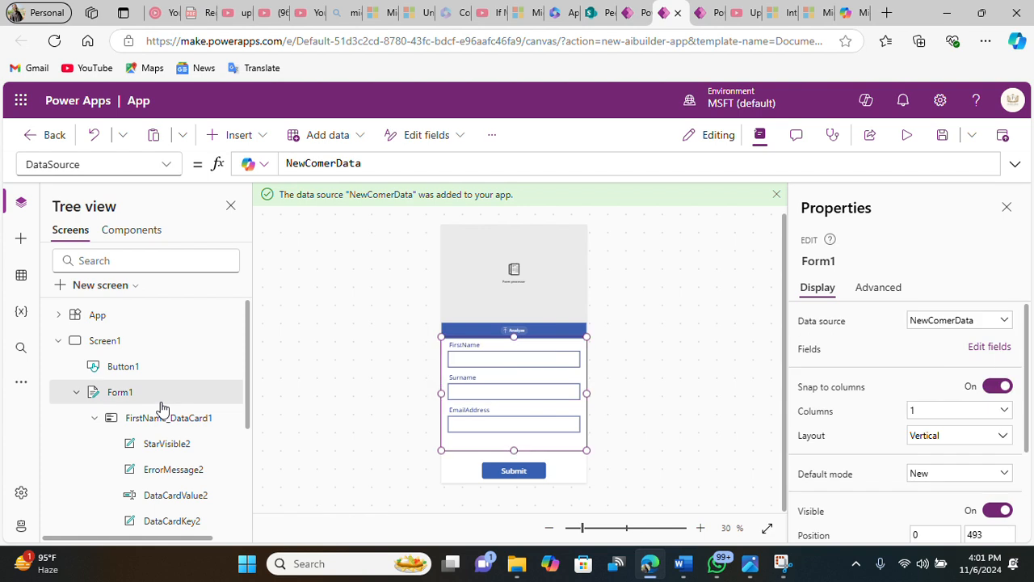
left_click(536, 347)
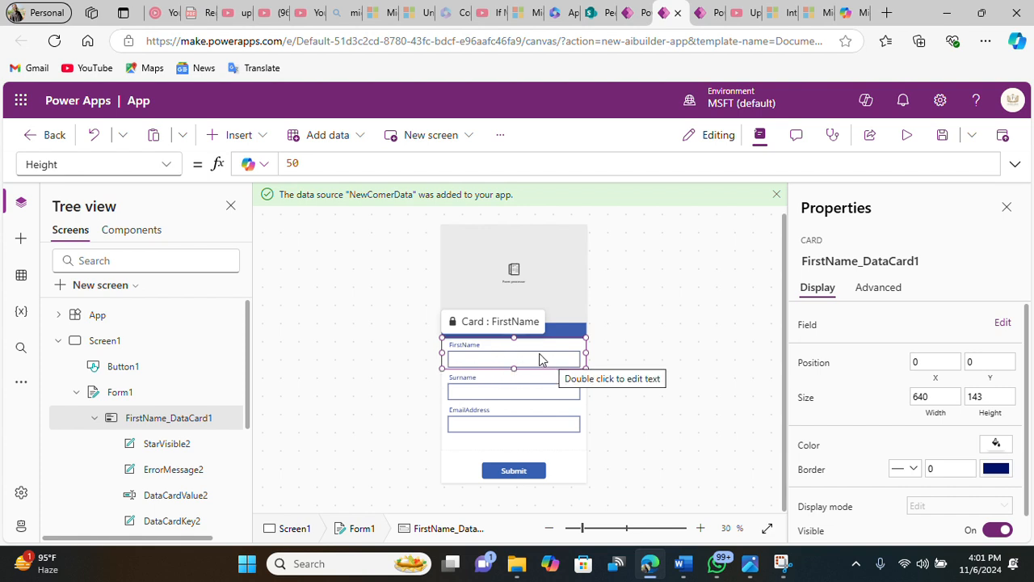
left_click(539, 356)
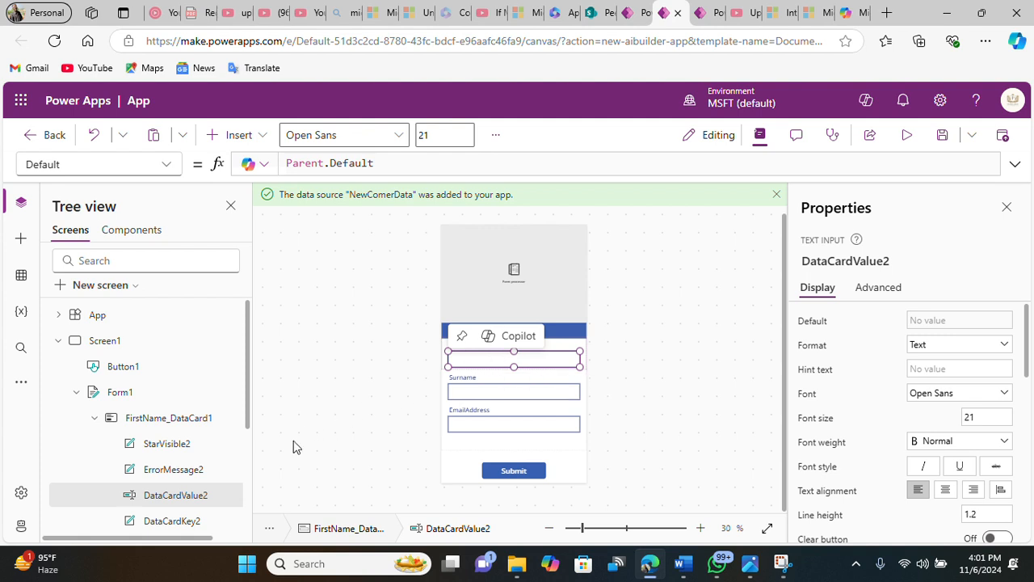
left_click(381, 162)
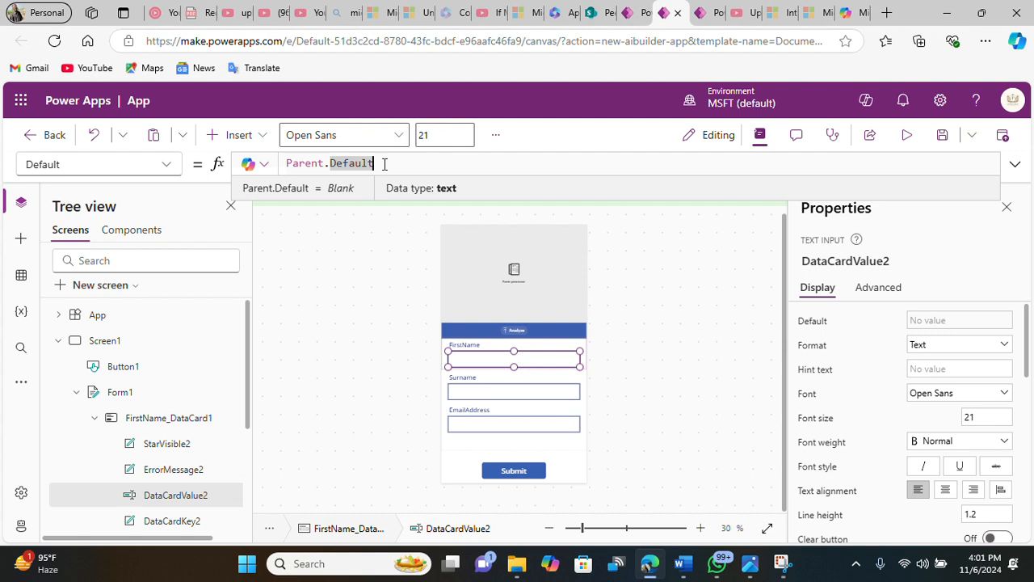
key("BackSpace")
key("BackSpace")
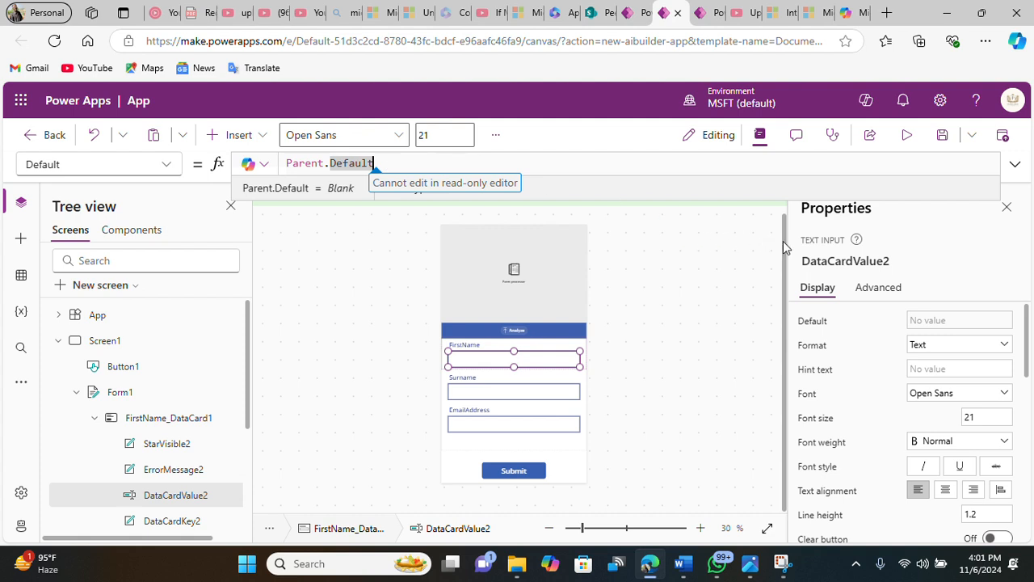
Step: Unlock the FirstName data card's properties and clear the text input's Default formula
left_click(876, 287)
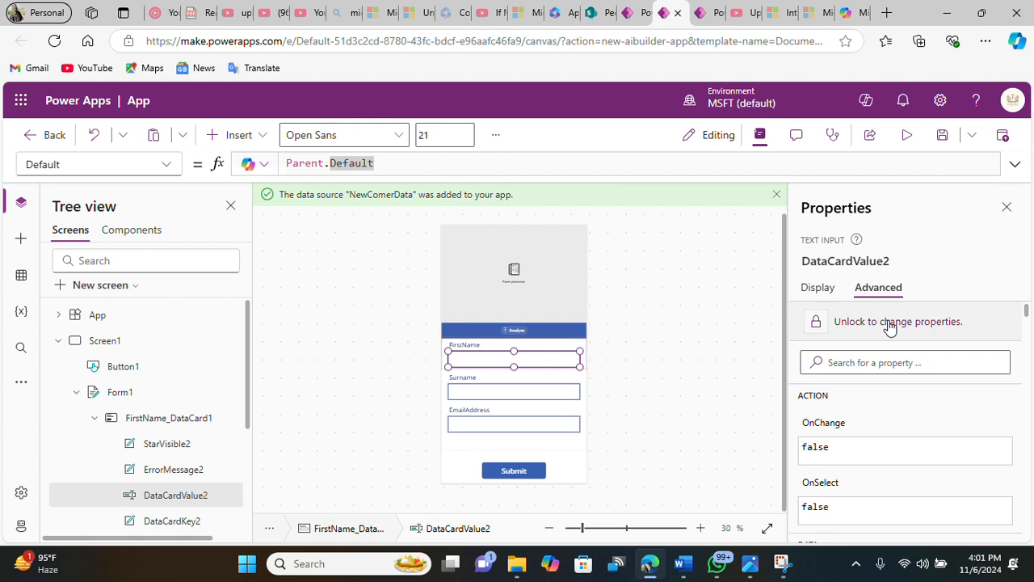
left_click(890, 322)
left_click(424, 163)
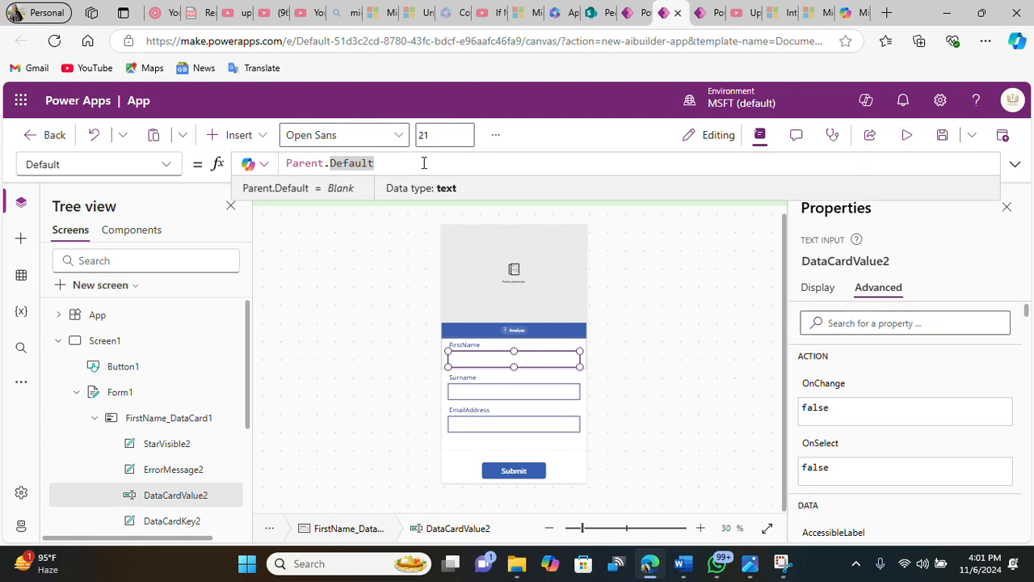
key("BackSpace")
key("BackSpace")
key("BackSpace")
key("BackSpace")
key("BackSpace")
key("BackSpace")
key("BackSpace")
key("BackSpace")
key("BackSpace")
key("BackSpace")
key("BackSpace")
key("BackSpace")
key("BackSpace")
key("BackSpace")
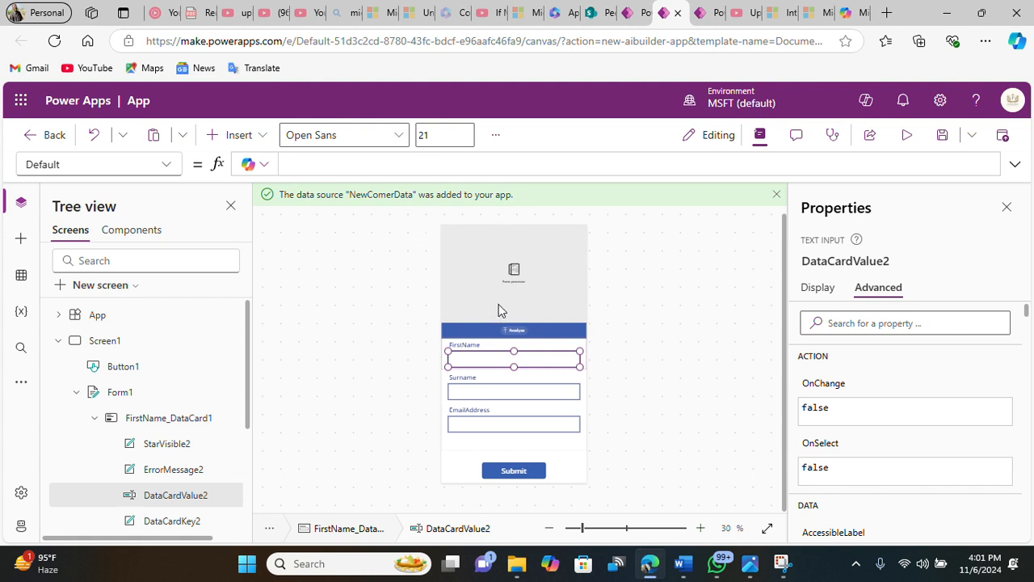
Step: Check the form processor's name, then start the FirstName text input's Default formula with FormProcessor1
left_click(514, 278)
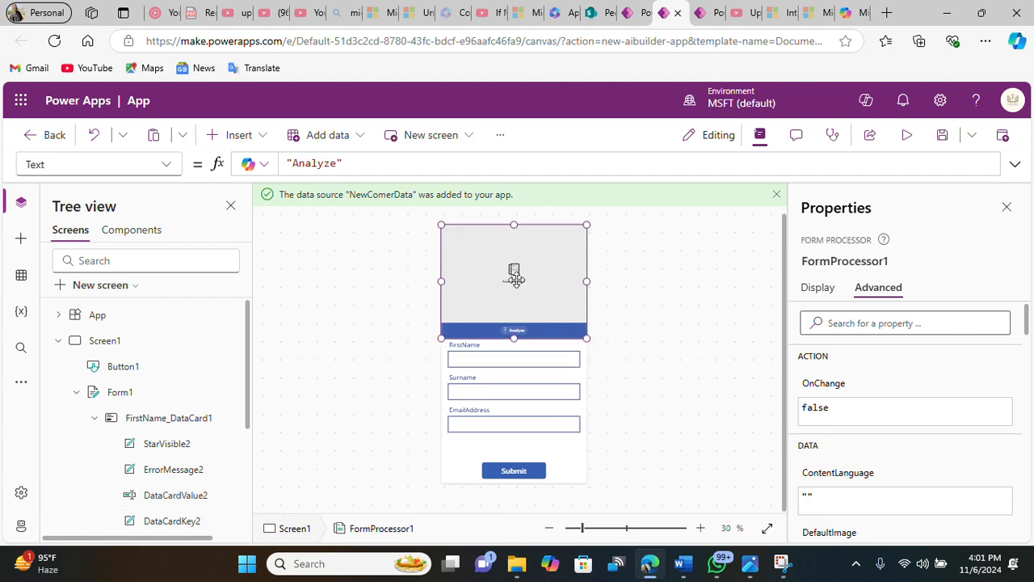
left_click(514, 362)
left_click(514, 361)
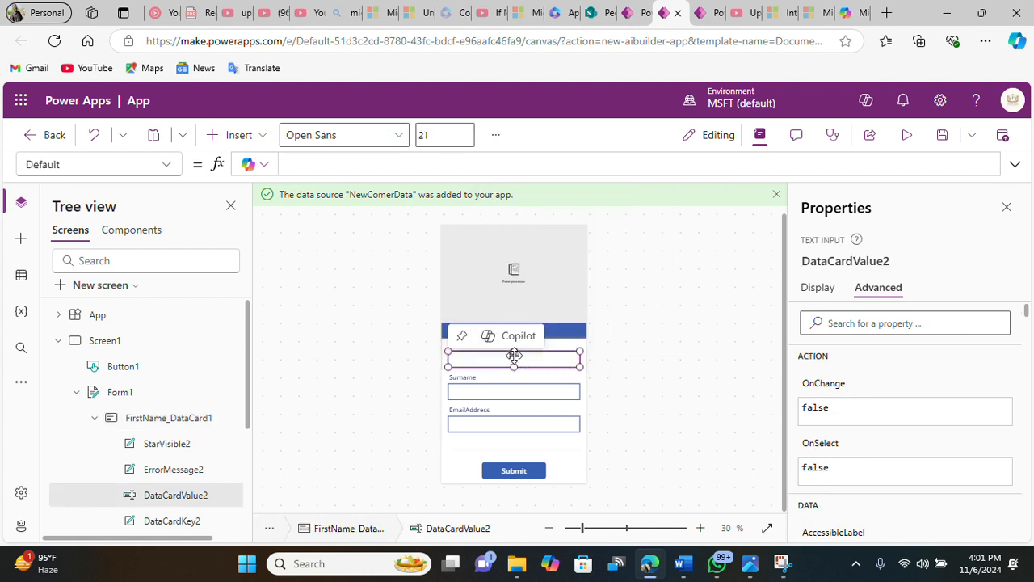
left_click(401, 161)
type("F")
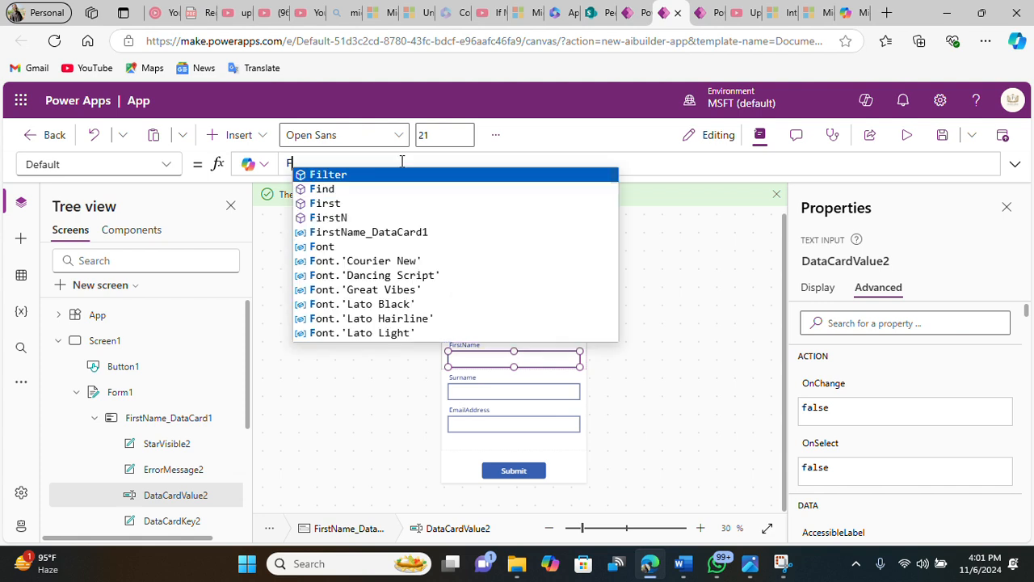
type("orm")
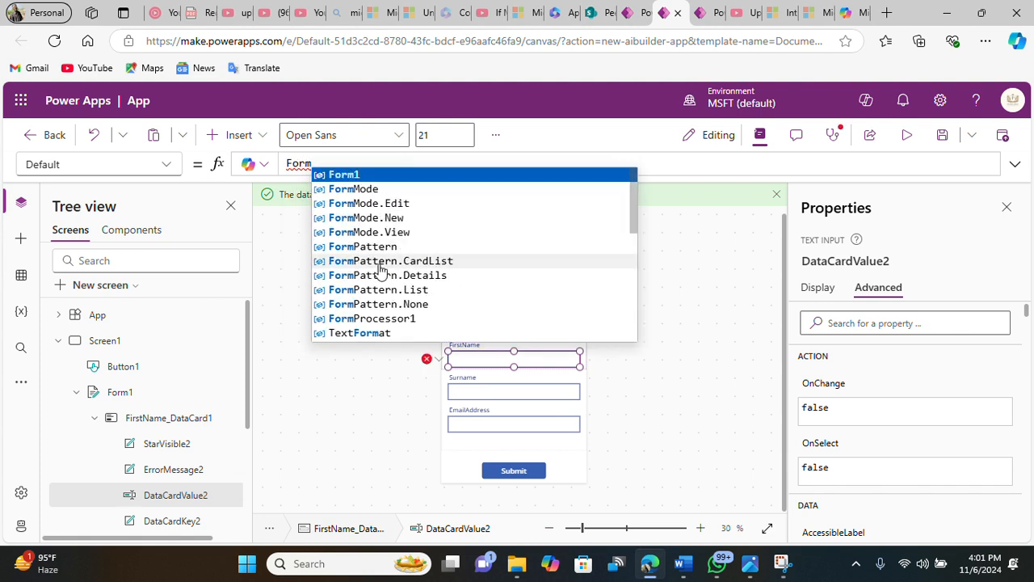
left_click(382, 318)
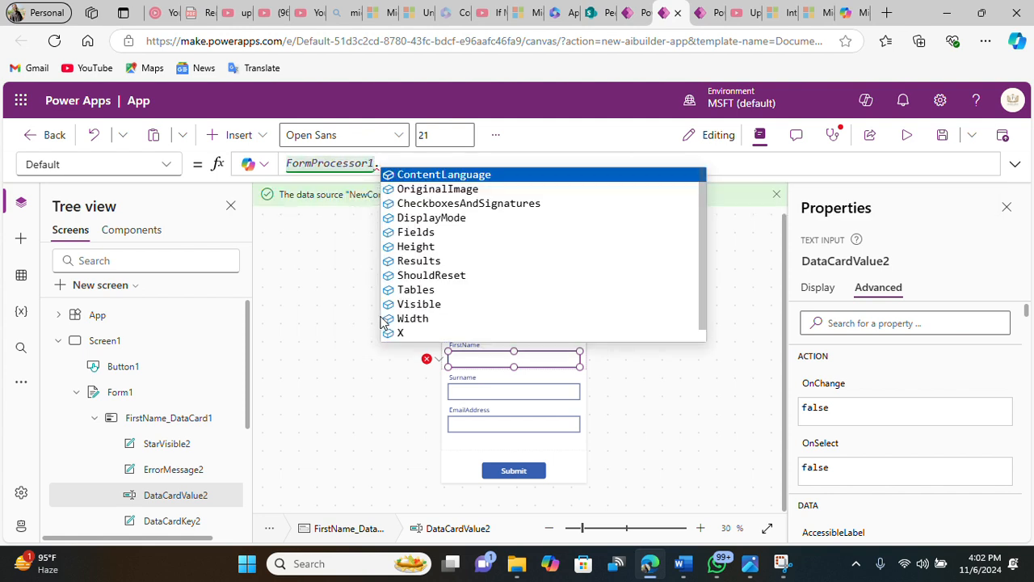
Step: Complete the FirstName input's Default formula as FormProcessor1.Results.'First Name'
scroll(448, 300, "down", 1)
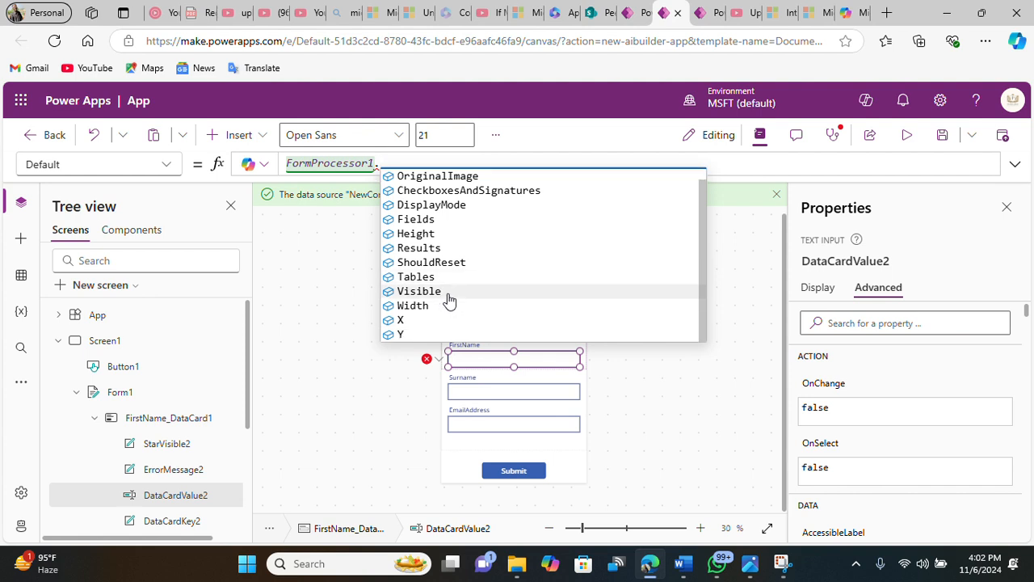
scroll(449, 300, "up", 1)
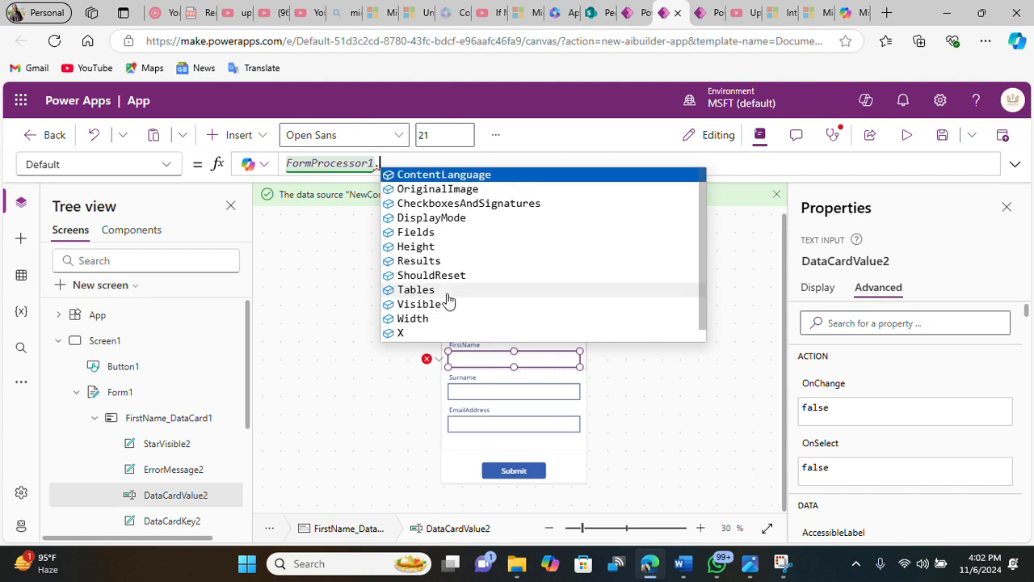
left_click(435, 29)
left_click(414, 163)
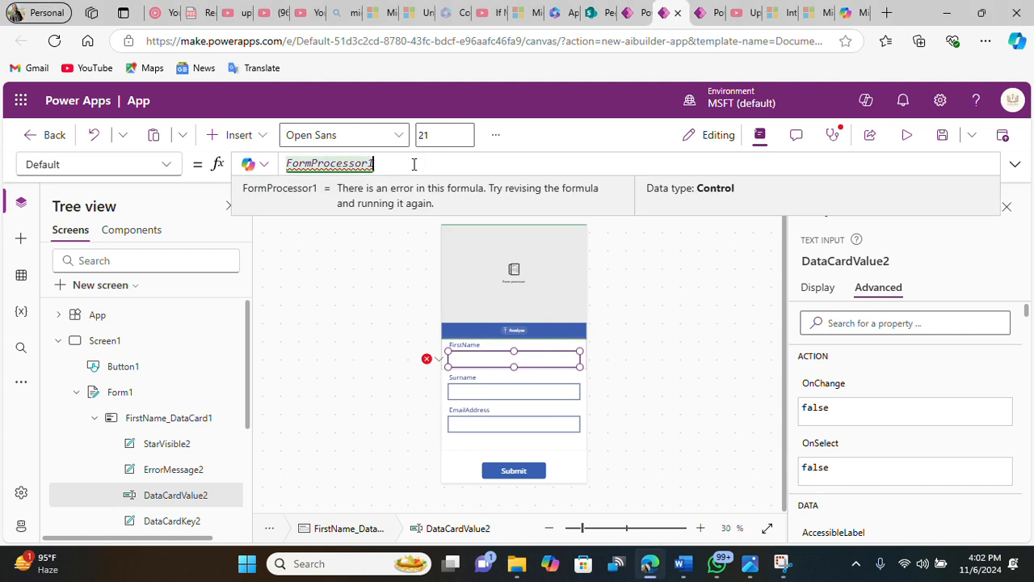
key("ctrl+a")
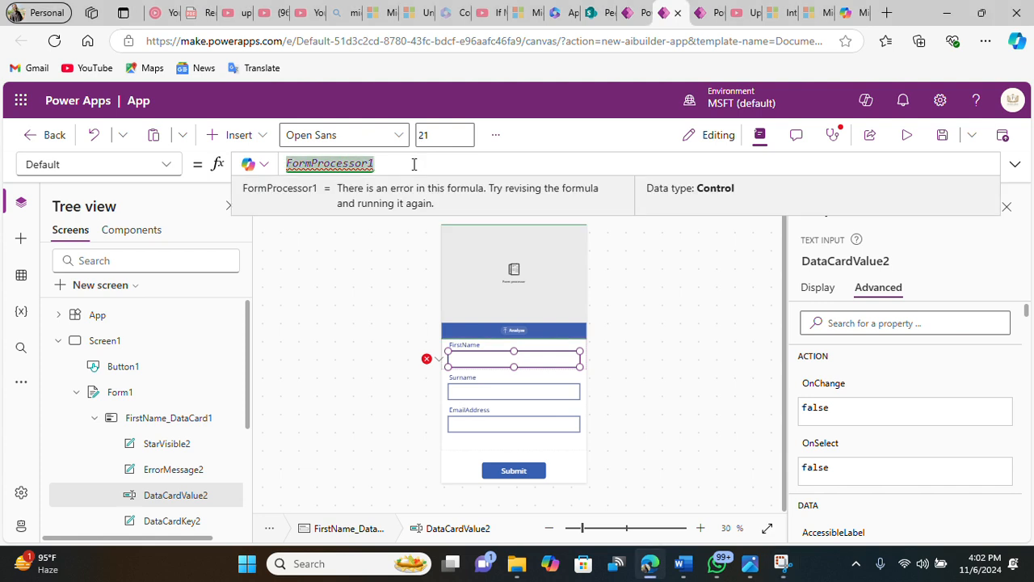
left_click(414, 164)
type(".")
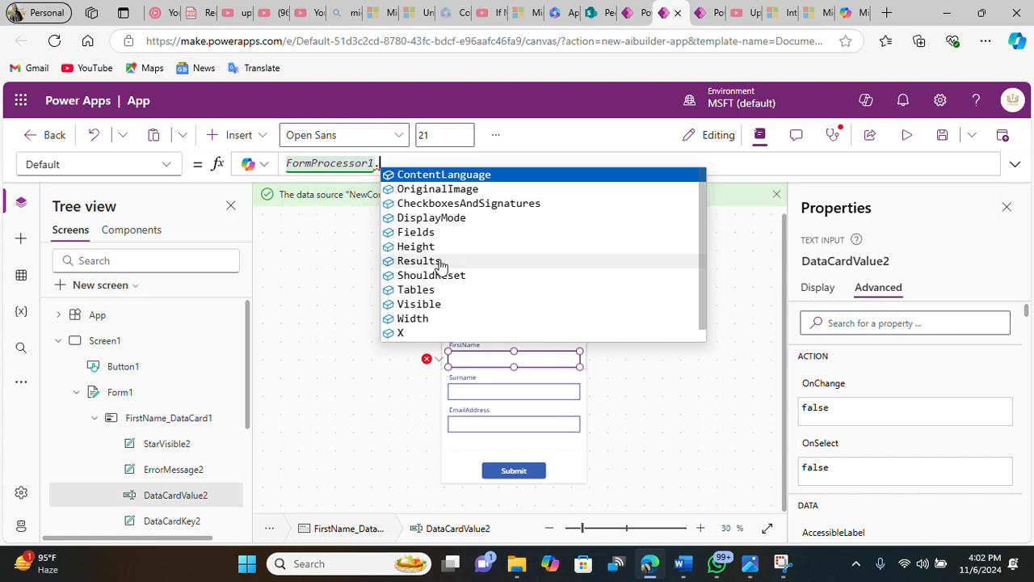
left_click(440, 265)
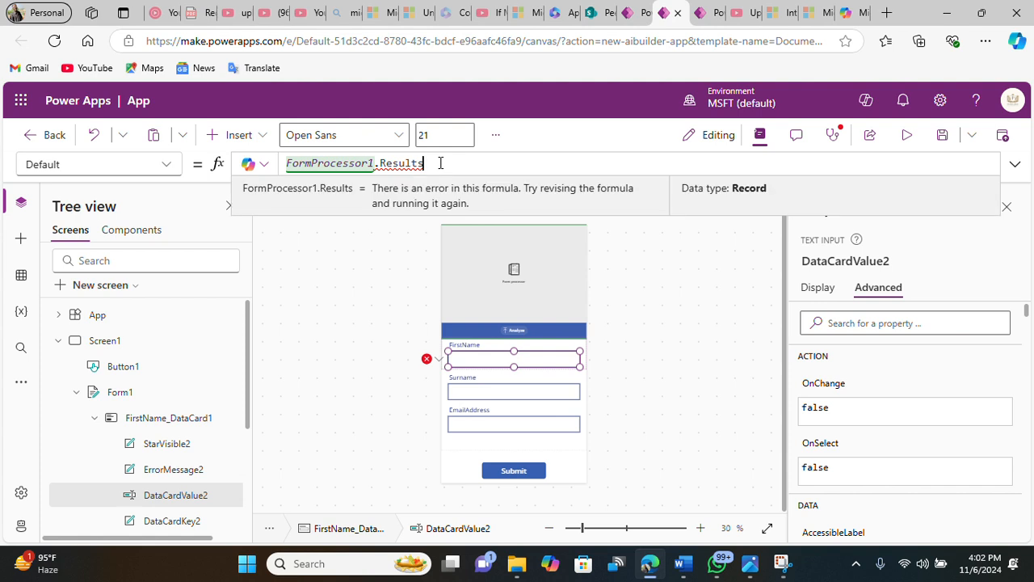
type(".")
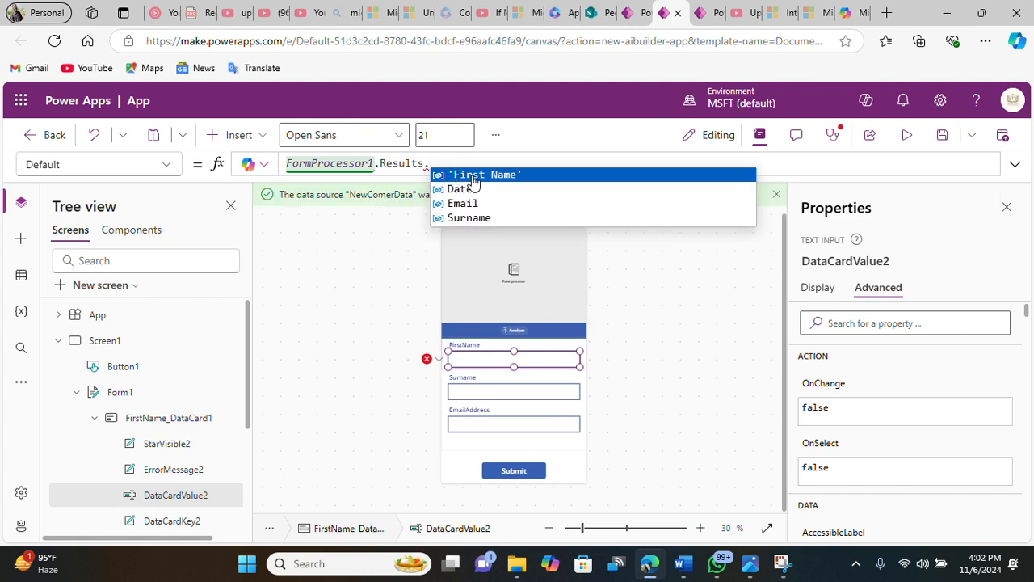
left_click(474, 179)
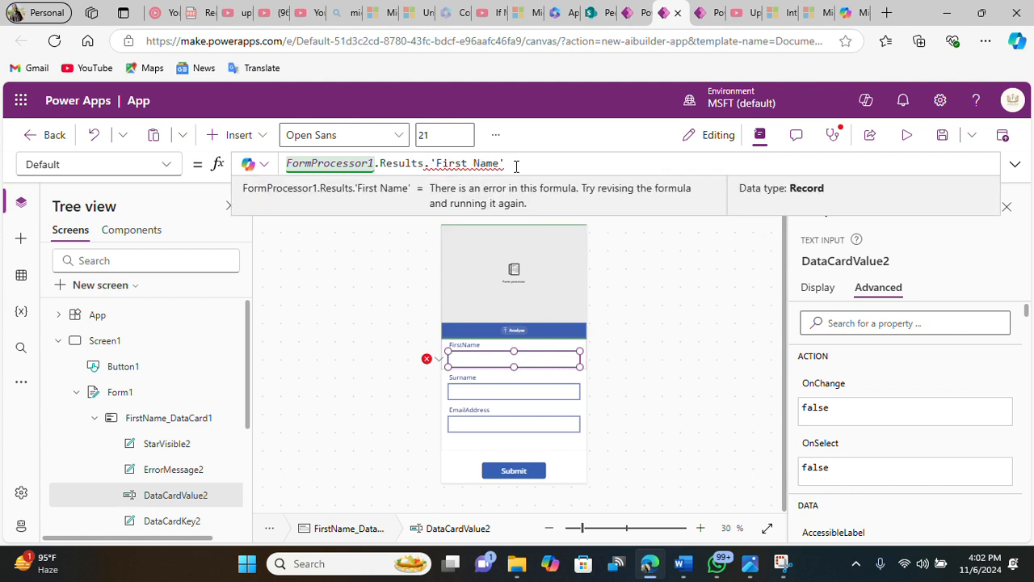
mouse_move(493, 165)
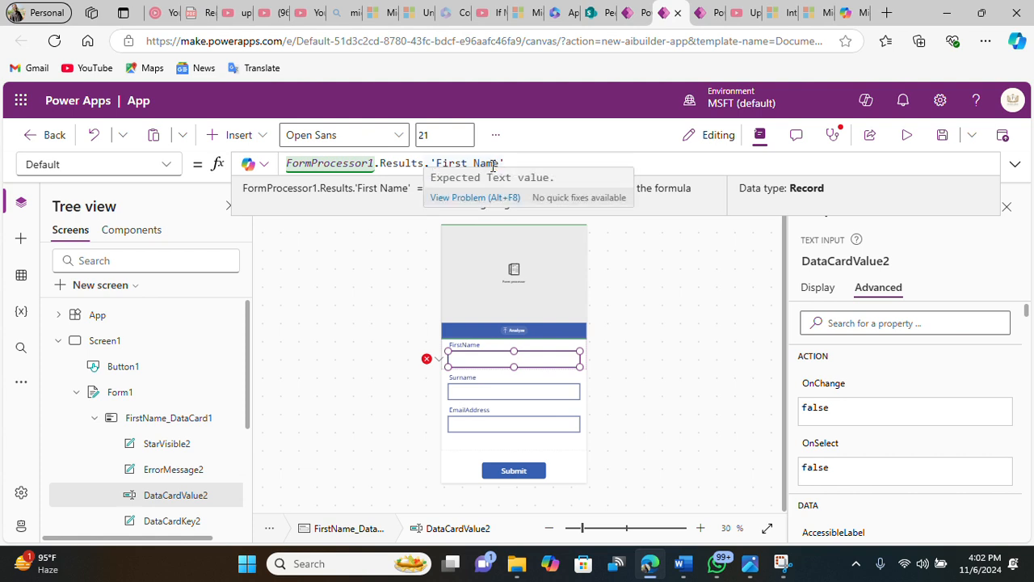
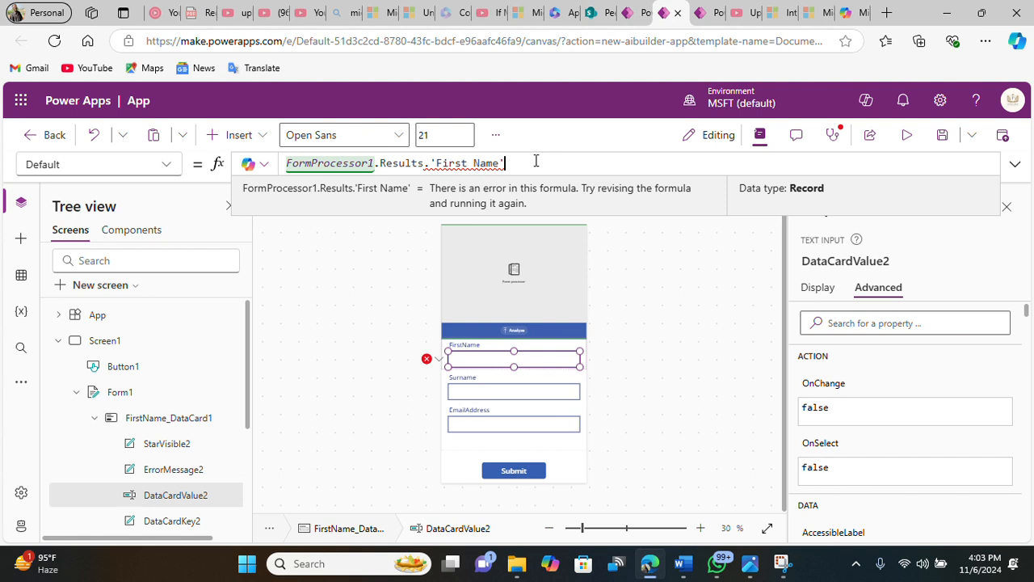
Step: Complete the FirstName input's Default formula as FormProcessor1.Results.'First Name'.Value
key("BackSpace")
key("BackSpace")
key("BackSpace")
key("BackSpace")
key("BackSpace")
key("BackSpace")
key("BackSpace")
key("BackSpace")
key("BackSpace")
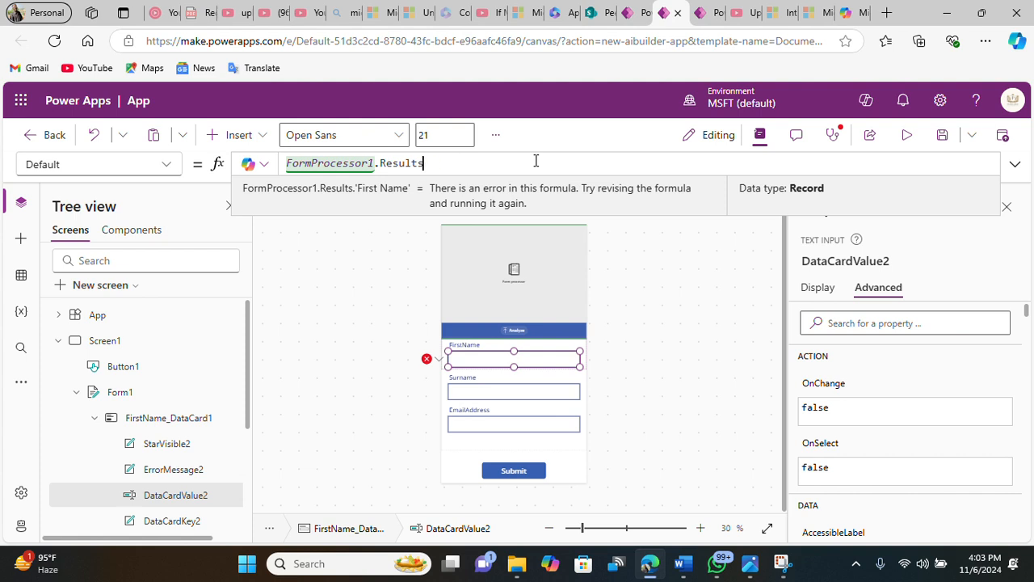
type(".")
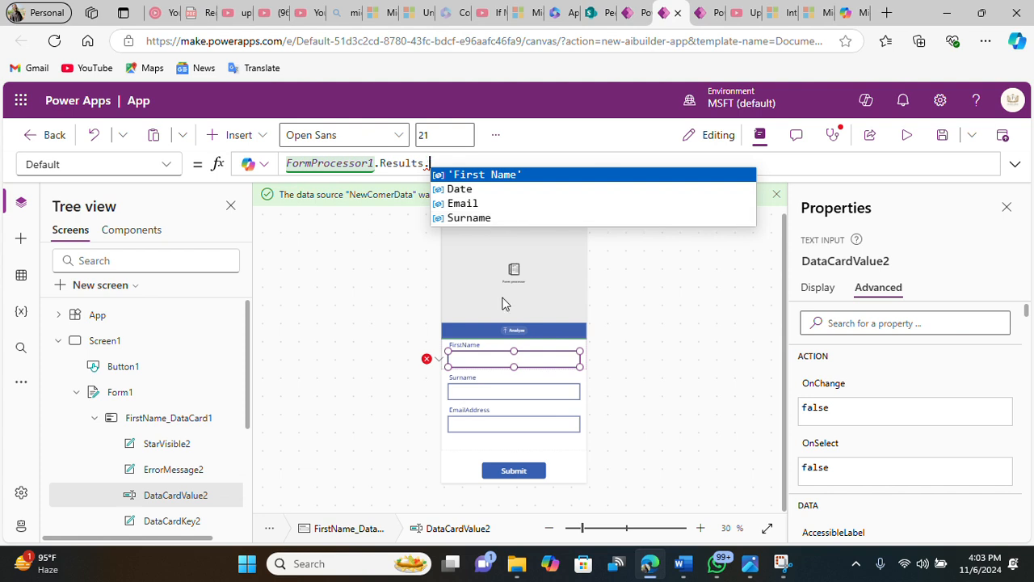
left_click(504, 391)
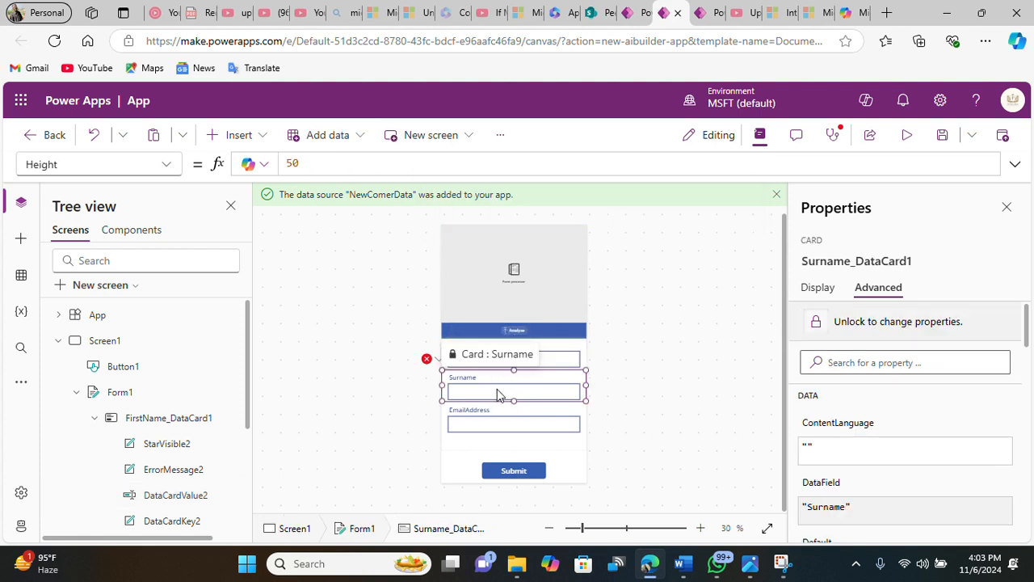
left_click(499, 392)
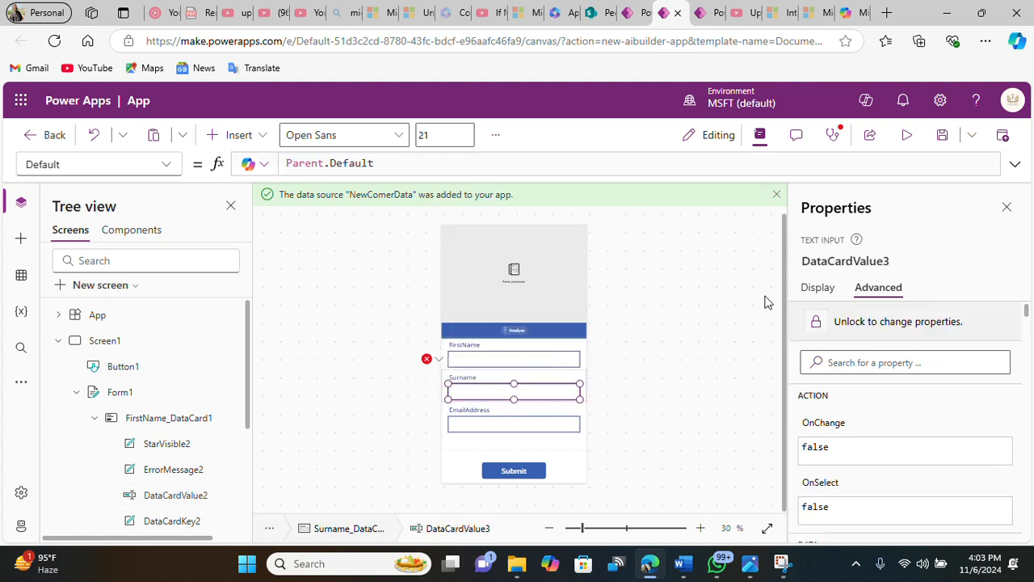
double_click(384, 163)
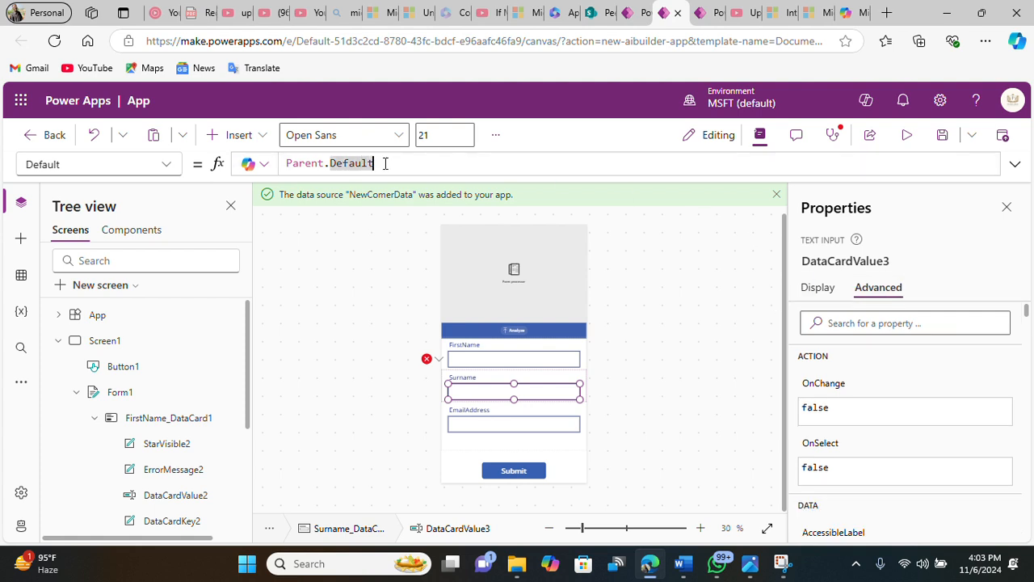
triple_click(384, 163)
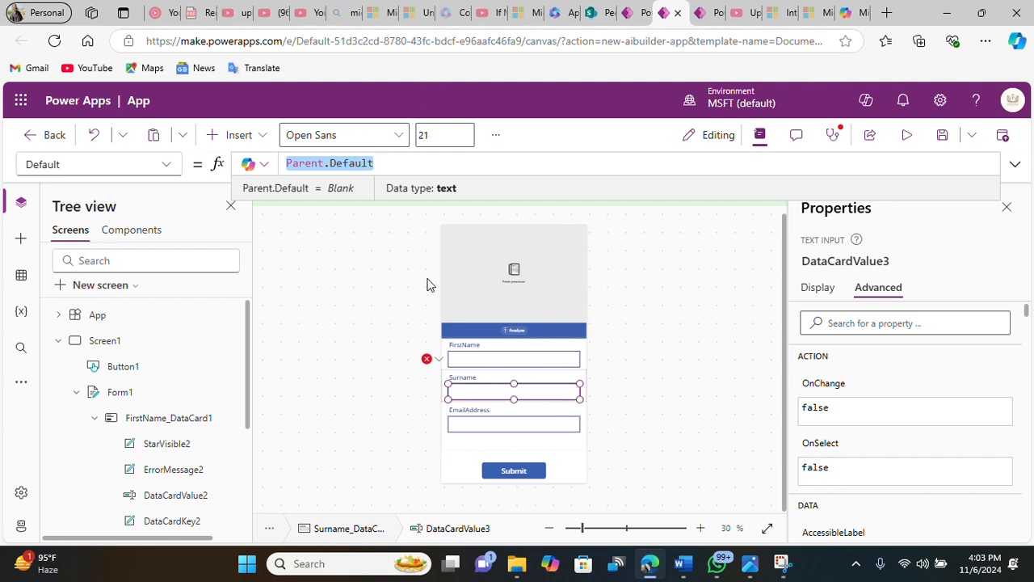
left_click(488, 360)
left_click(488, 360)
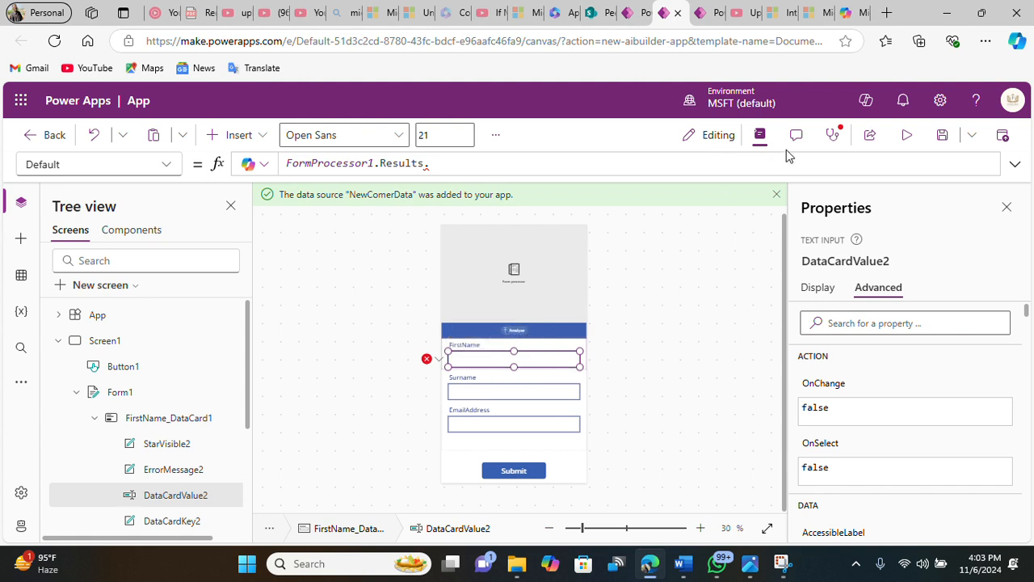
type("'First Name'")
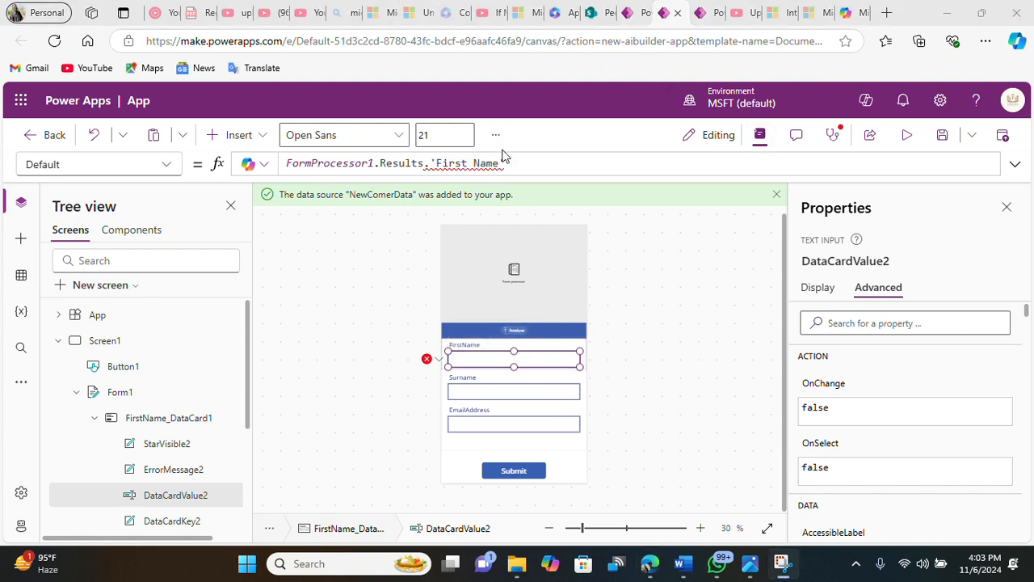
type(".")
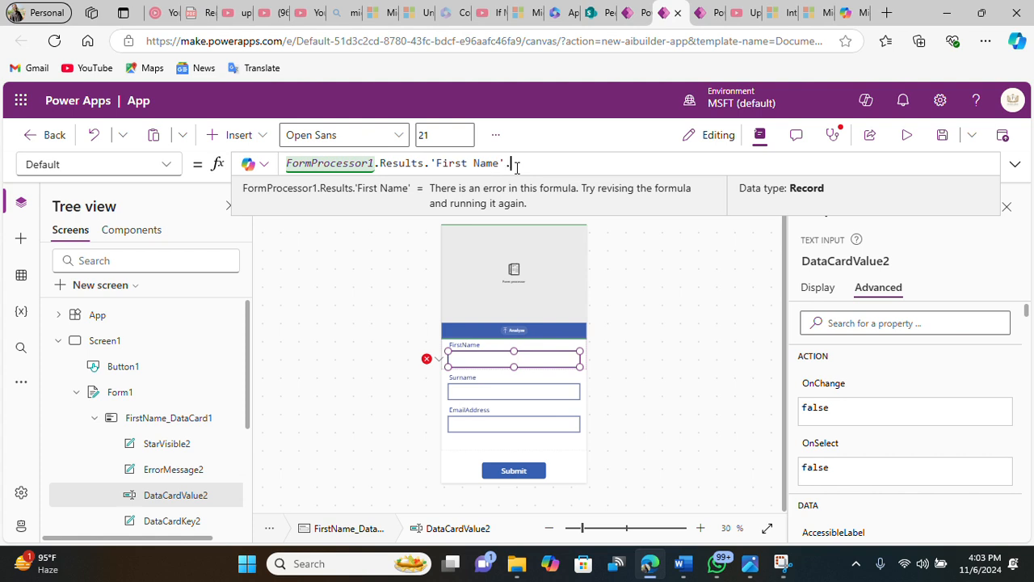
left_click(530, 171)
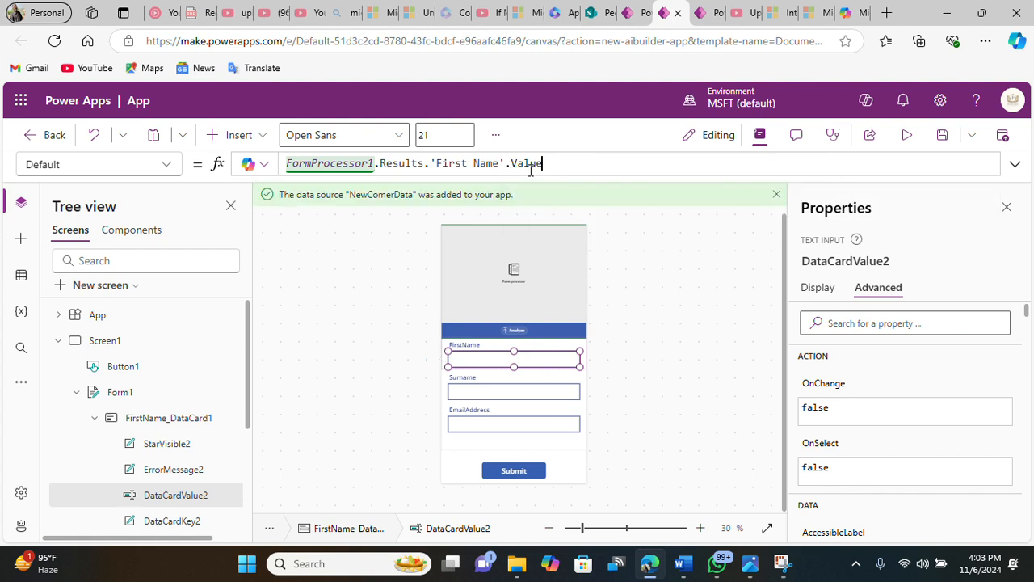
Step: Set the Surname input's Default formula to FormProcessor1.Results.Surname.Value
left_click(522, 390)
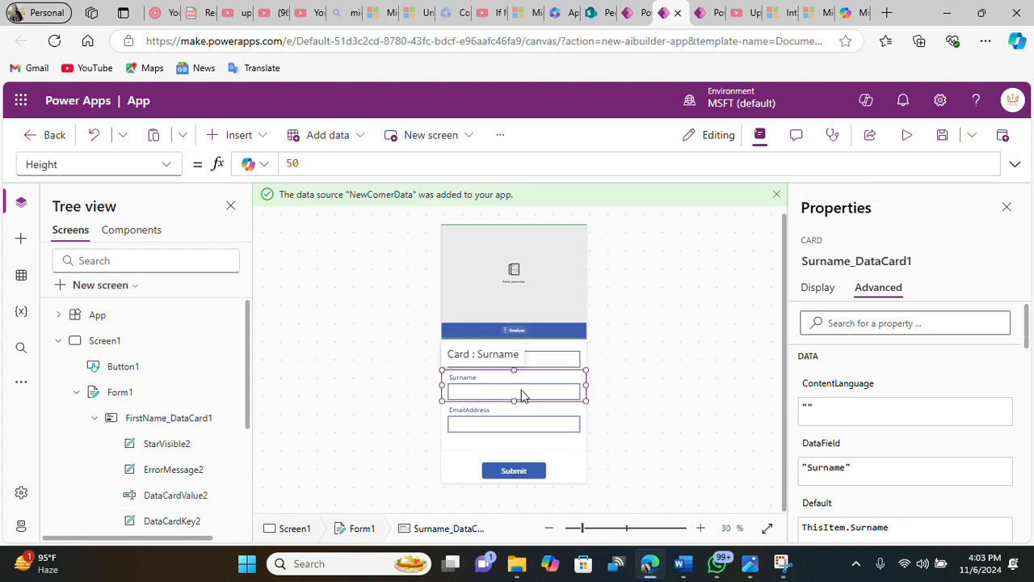
left_click(522, 393)
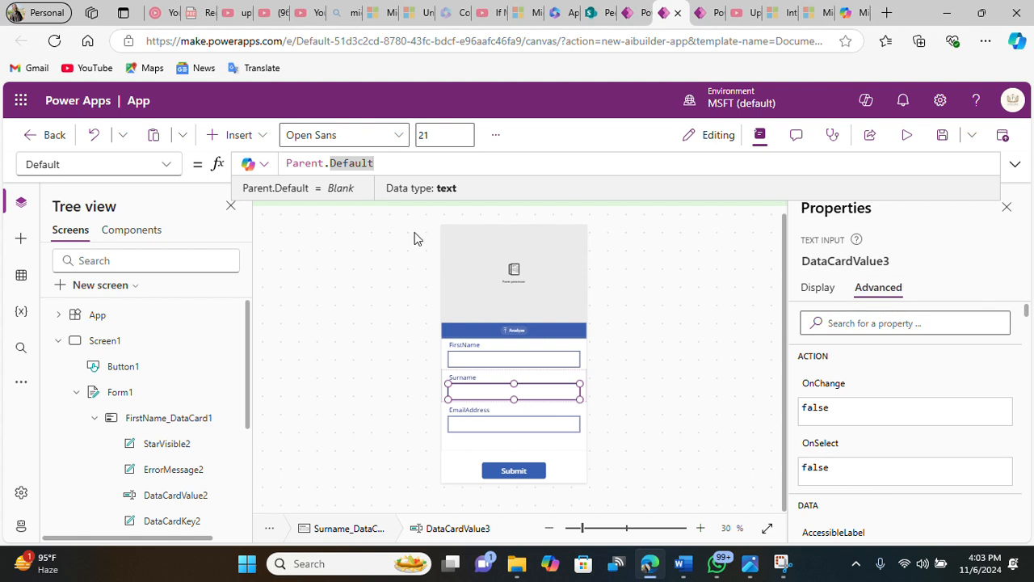
key("BackSpace")
key("BackSpace")
key("BackSpace")
key("BackSpace")
key("BackSpace")
key("BackSpace")
key("BackSpace")
key("BackSpace")
key("BackSpace")
key("BackSpace")
key("BackSpace")
key("BackSpace")
key("BackSpace")
key("BackSpace")
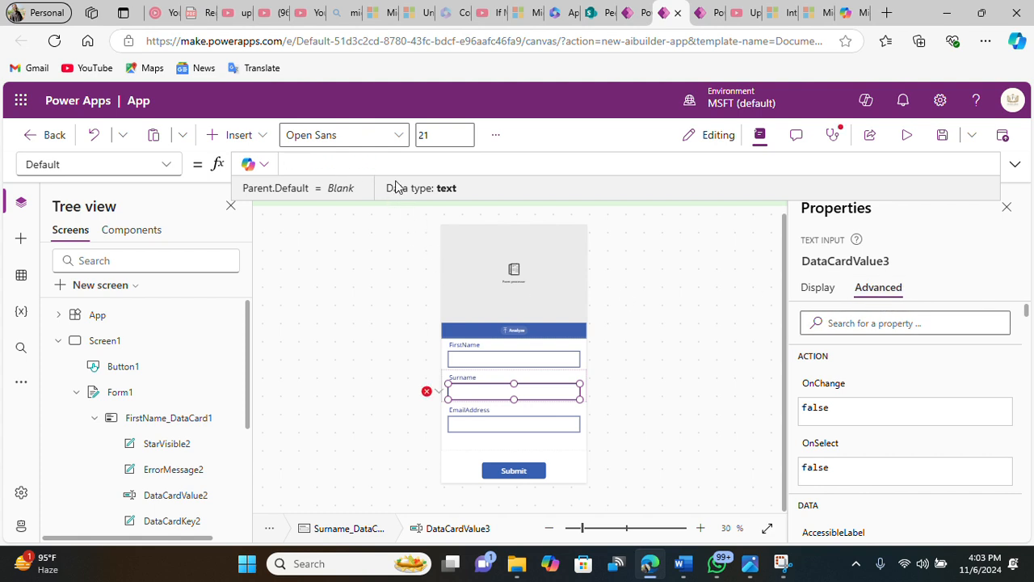
type("Form")
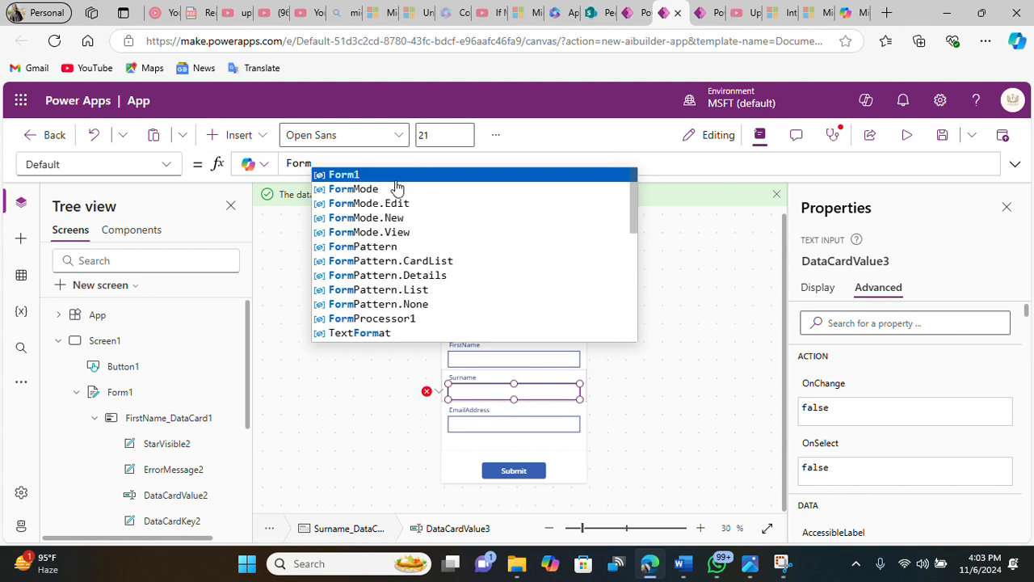
left_click(409, 320)
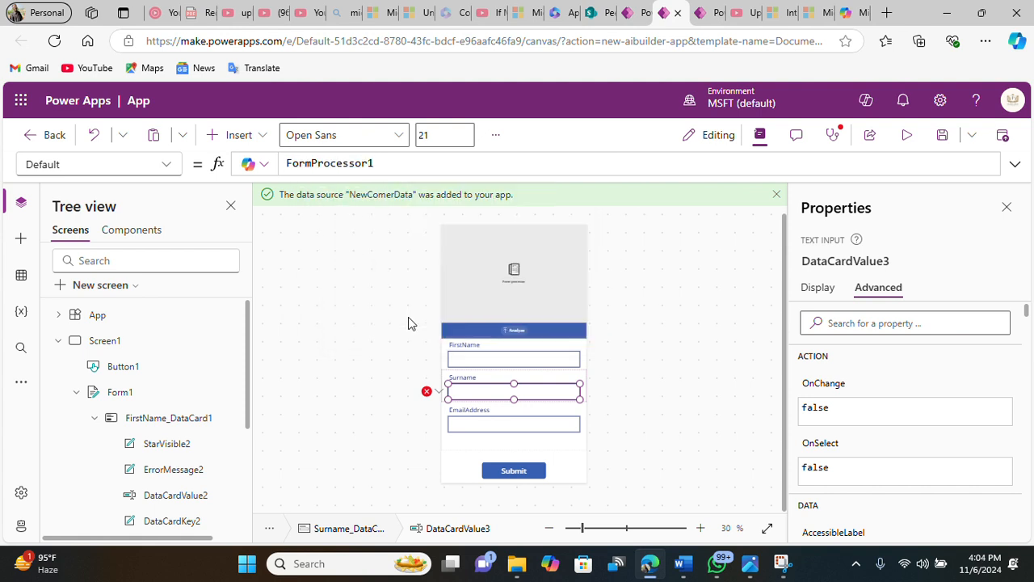
type(".")
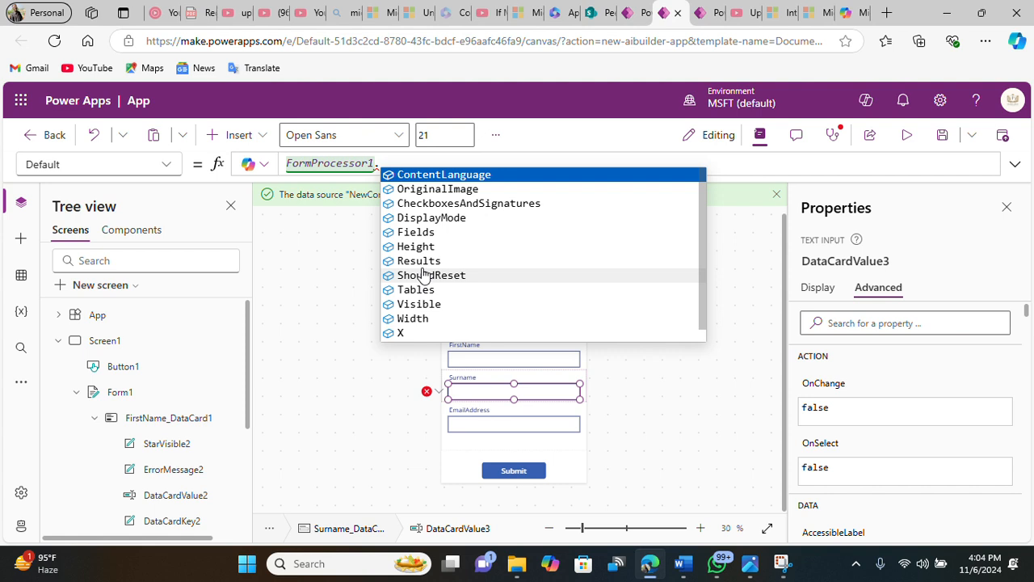
left_click(426, 264)
type(".")
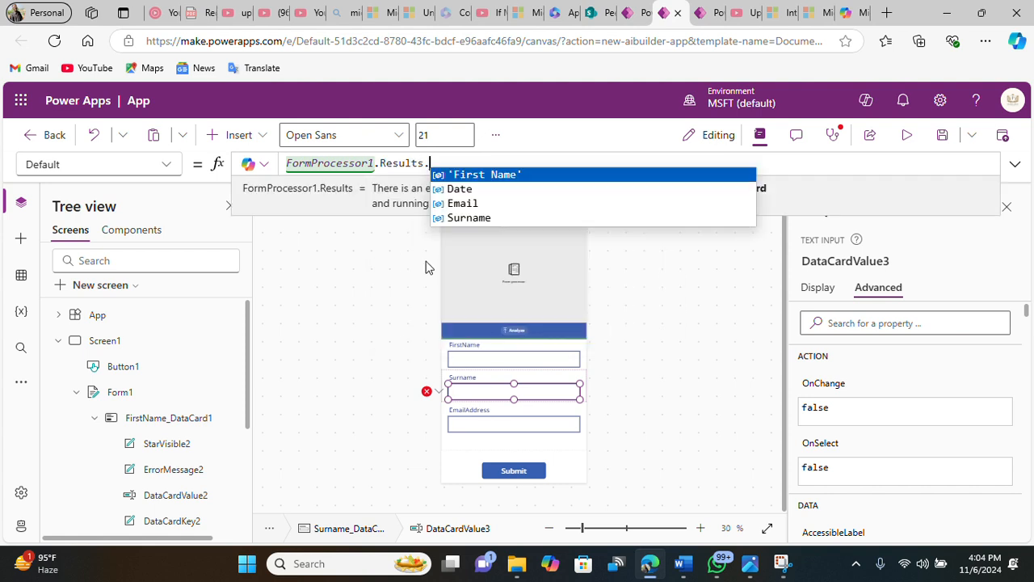
left_click(490, 218)
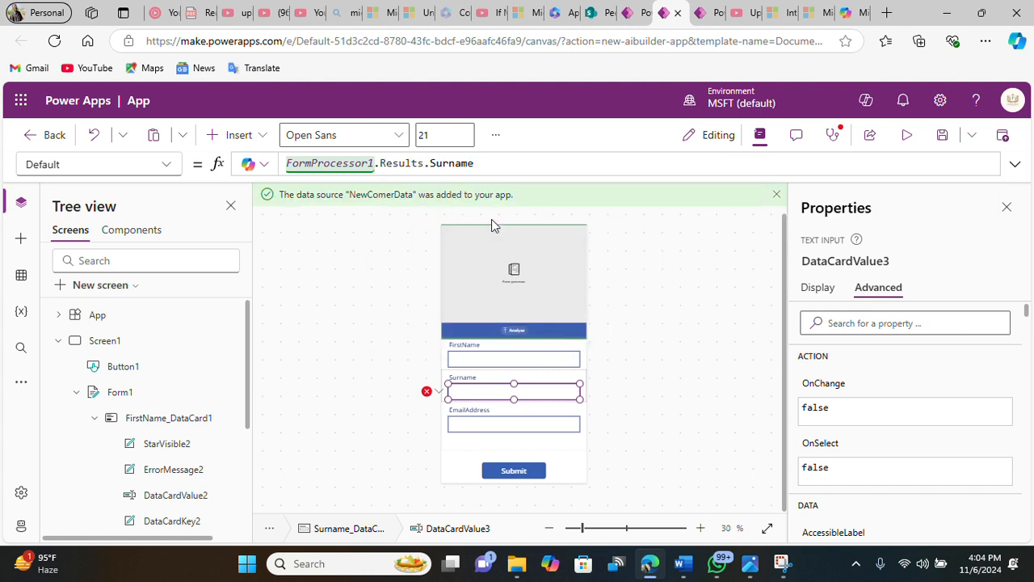
type(".")
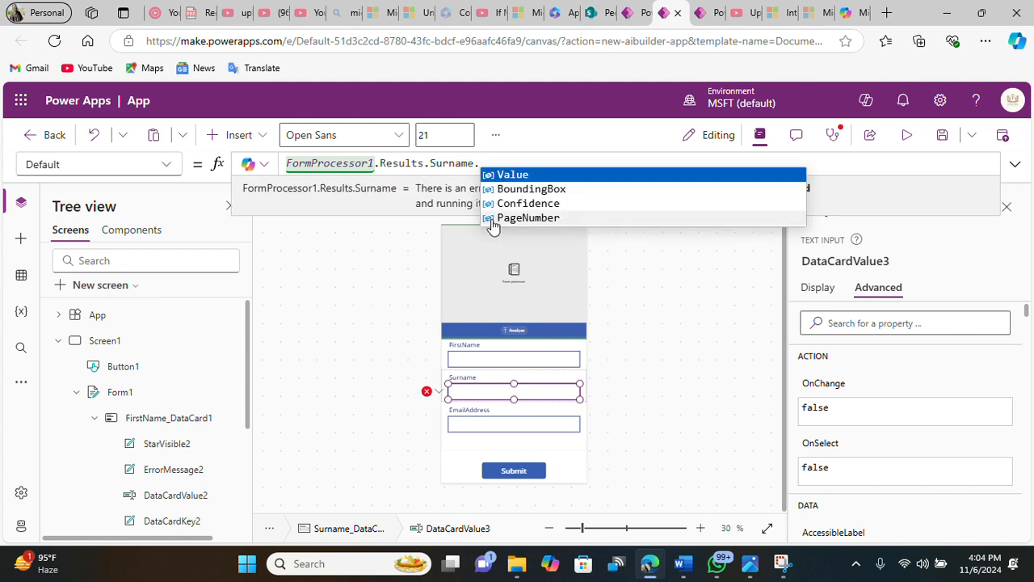
left_click(527, 175)
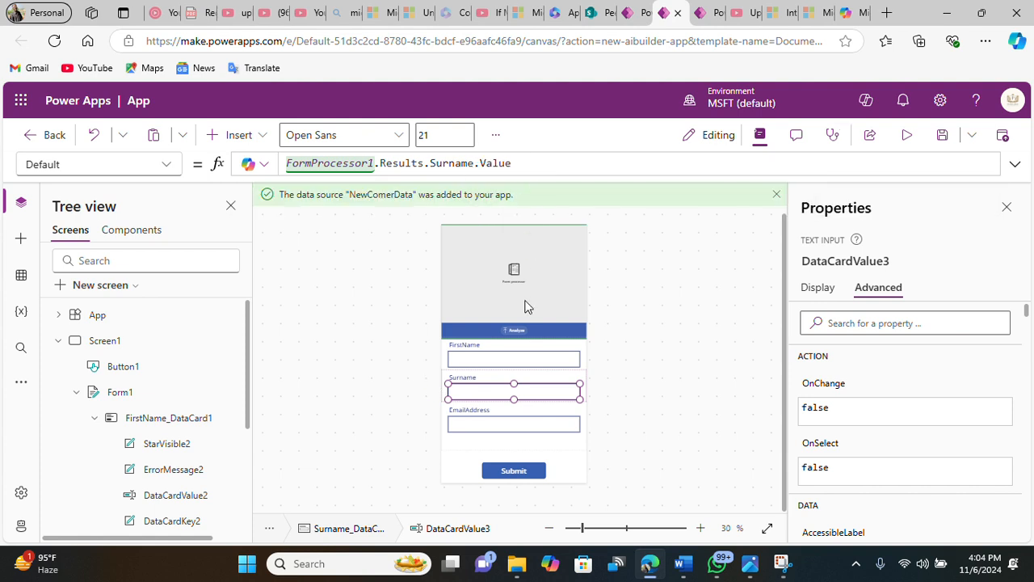
Step: Unlock the EmailAddress data card's properties and clear its text input's Default formula
left_click(509, 426)
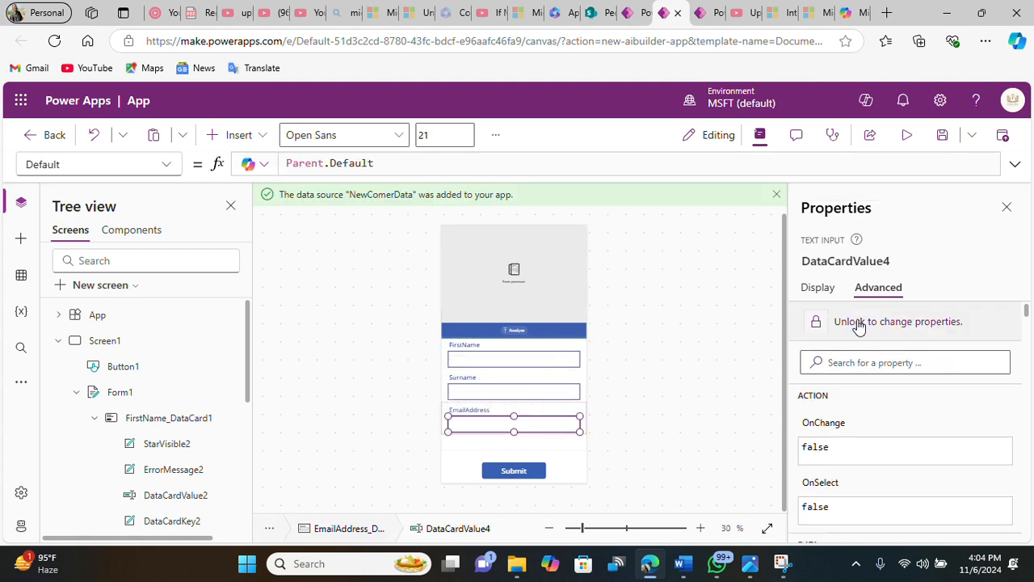
left_click(819, 289)
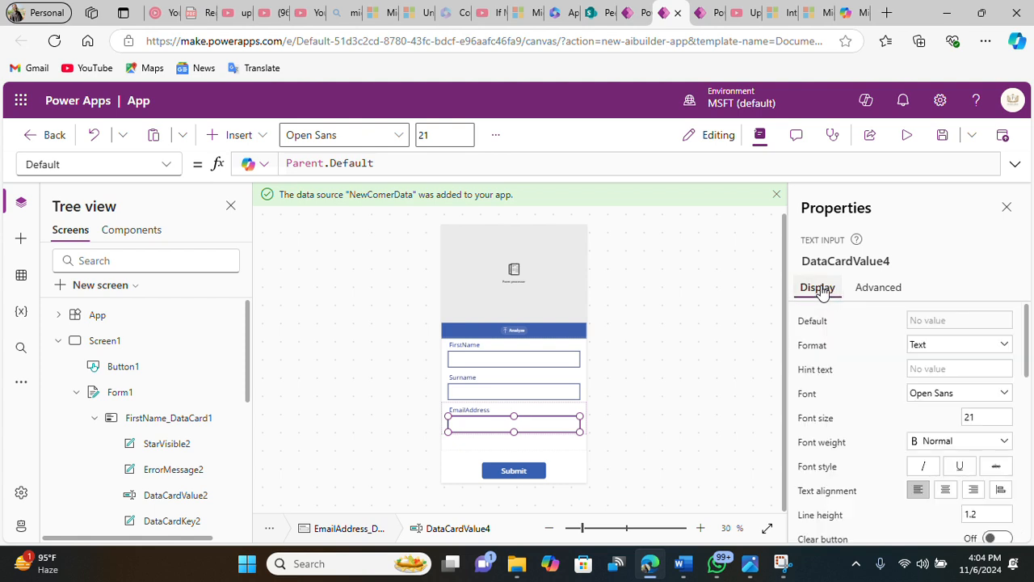
left_click(879, 289)
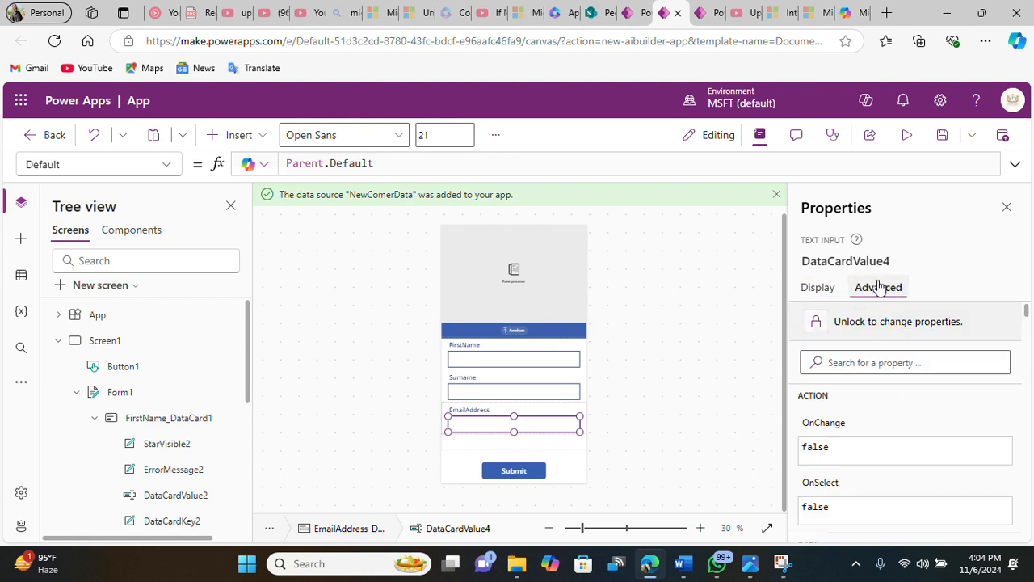
left_click(860, 321)
left_click(388, 166)
key("BackSpace")
key("BackSpace")
key("BackSpace")
key("BackSpace")
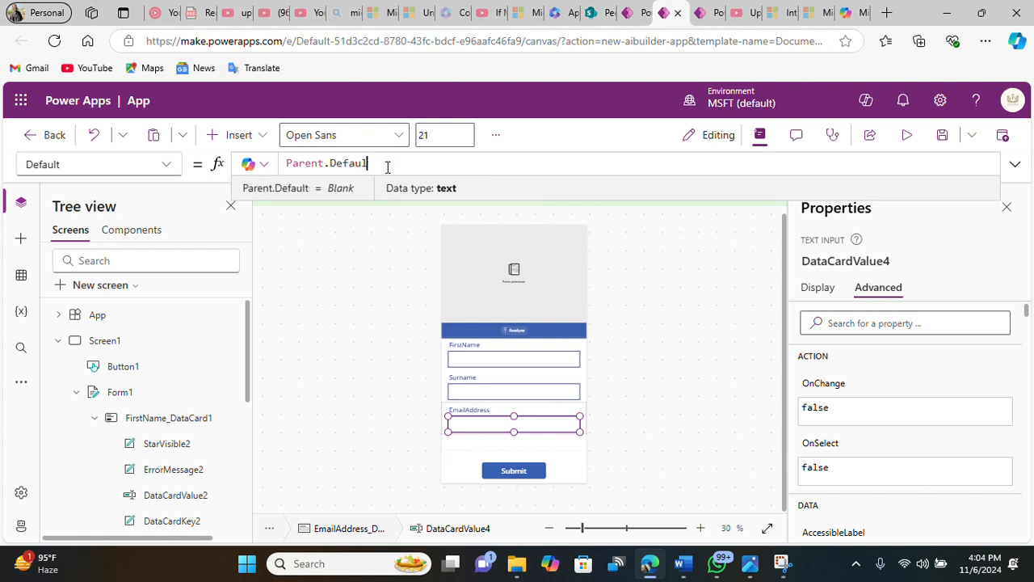
key("ctrl+a")
key("BackSpace")
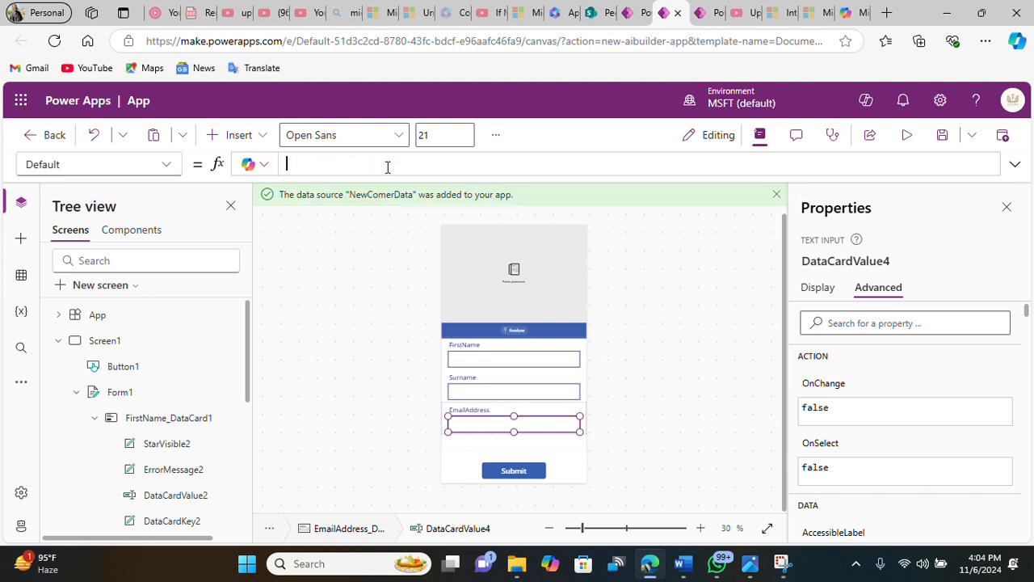
Step: Set the EmailAddress input's Default formula to FormProcessor1.Results.Email.Value
type("Formpro")
key("BackSpace")
key("BackSpace")
key("BackSpace")
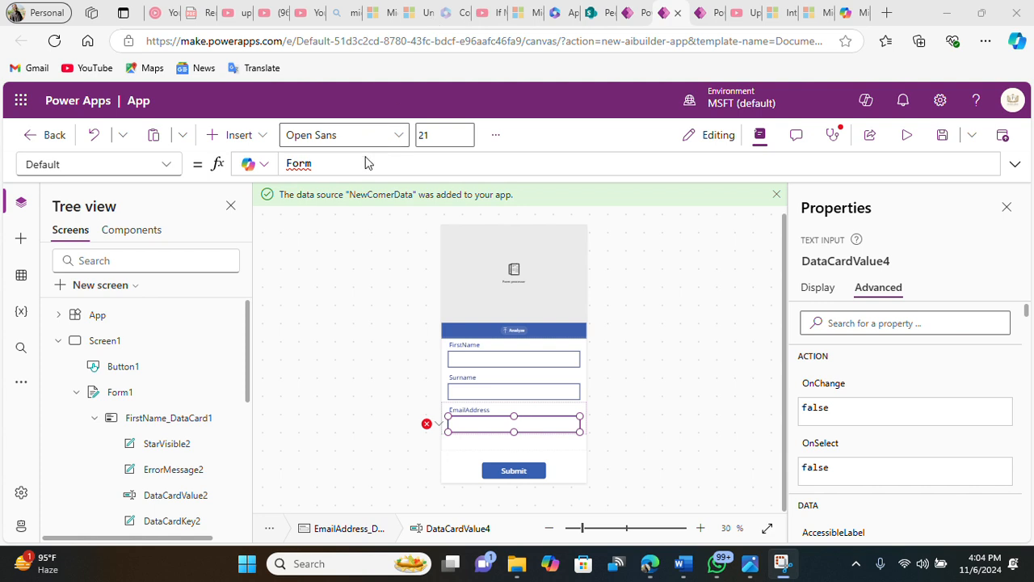
type("Pro")
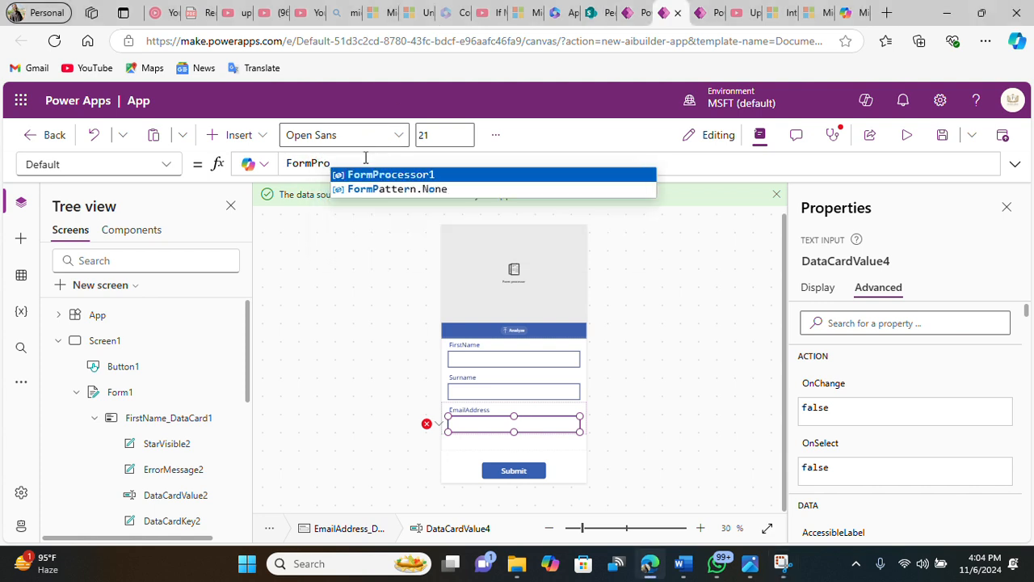
left_click(380, 174)
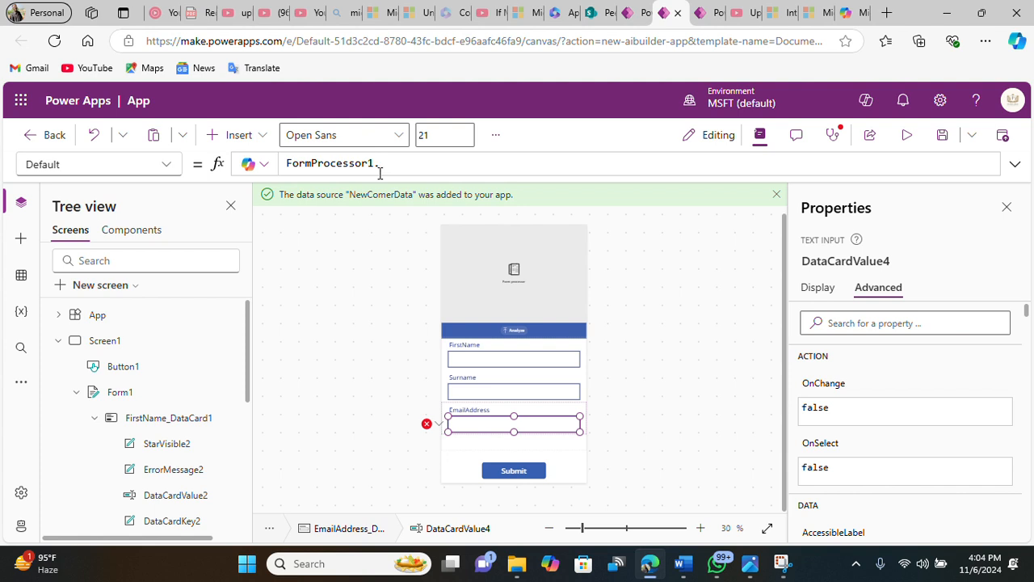
type(".")
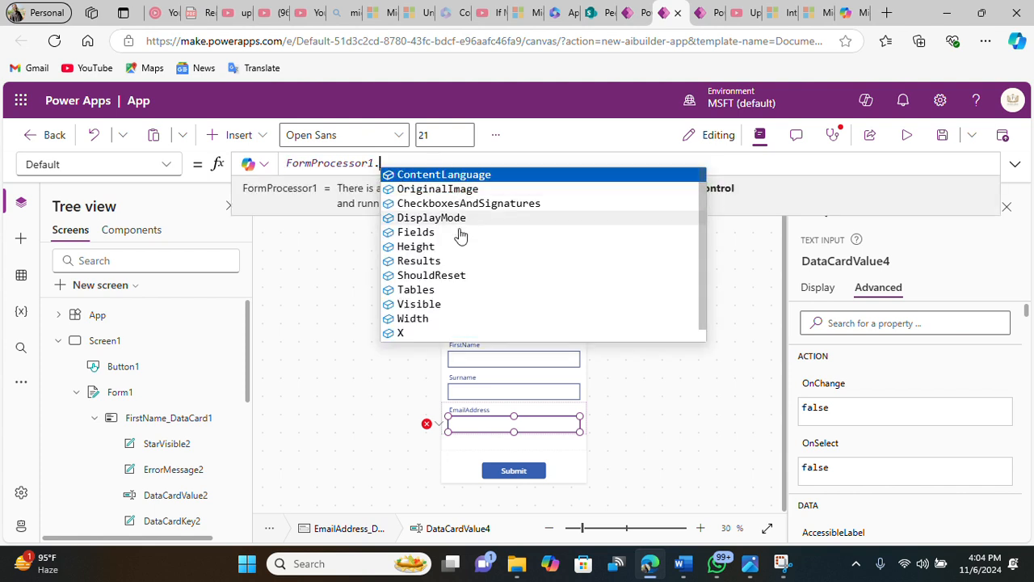
left_click(427, 261)
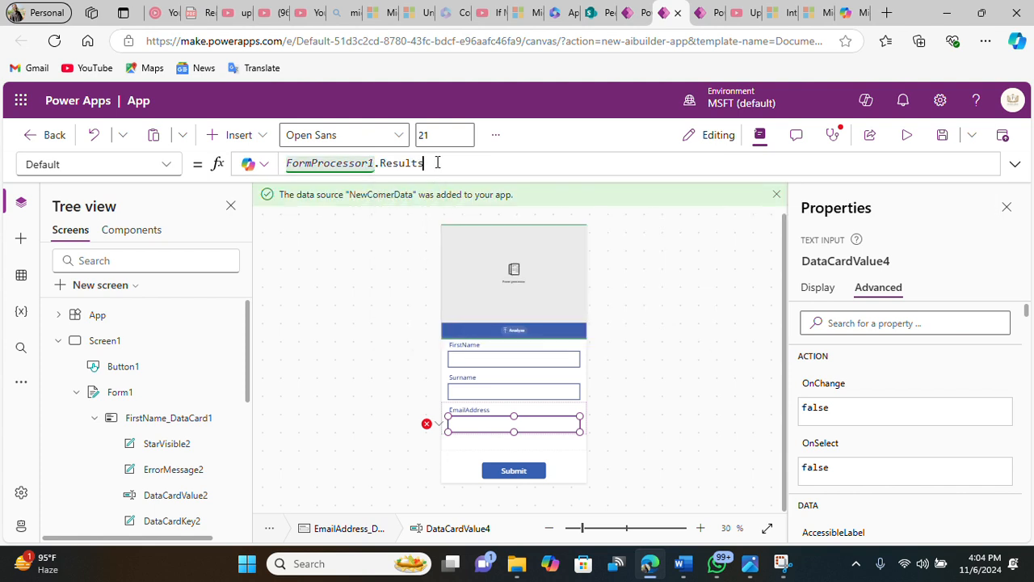
type(".")
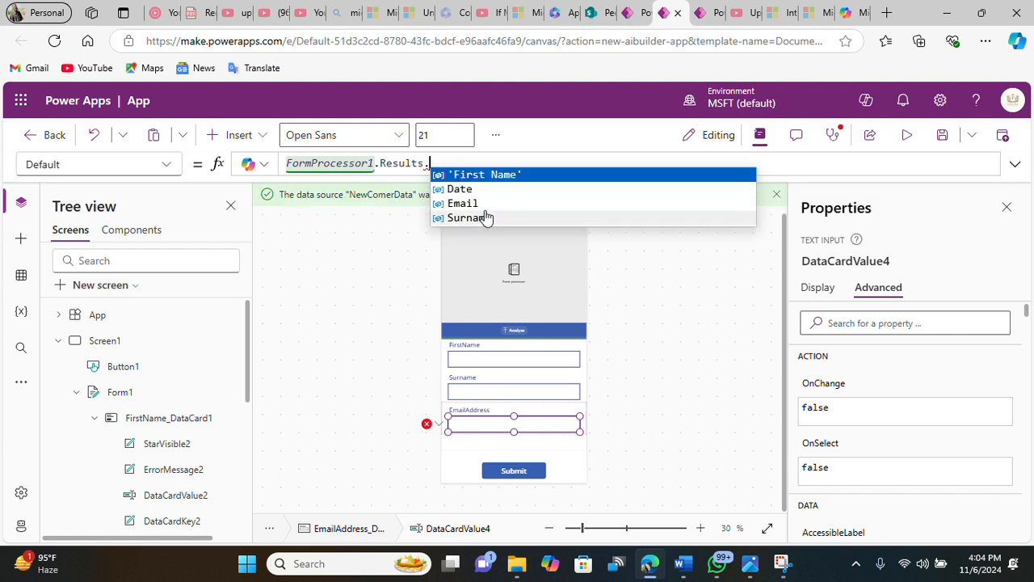
left_click(463, 203)
type(".")
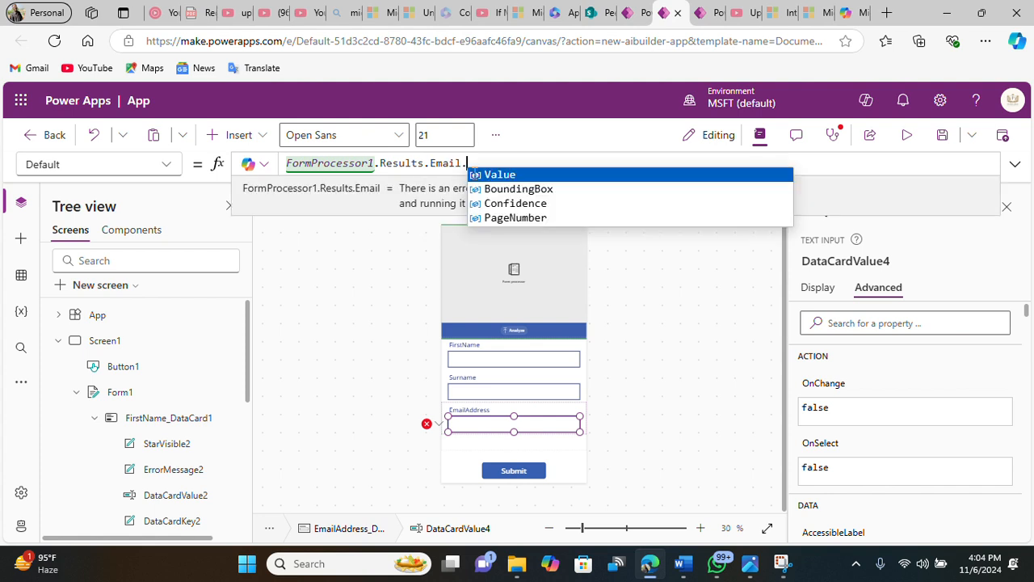
left_click(493, 176)
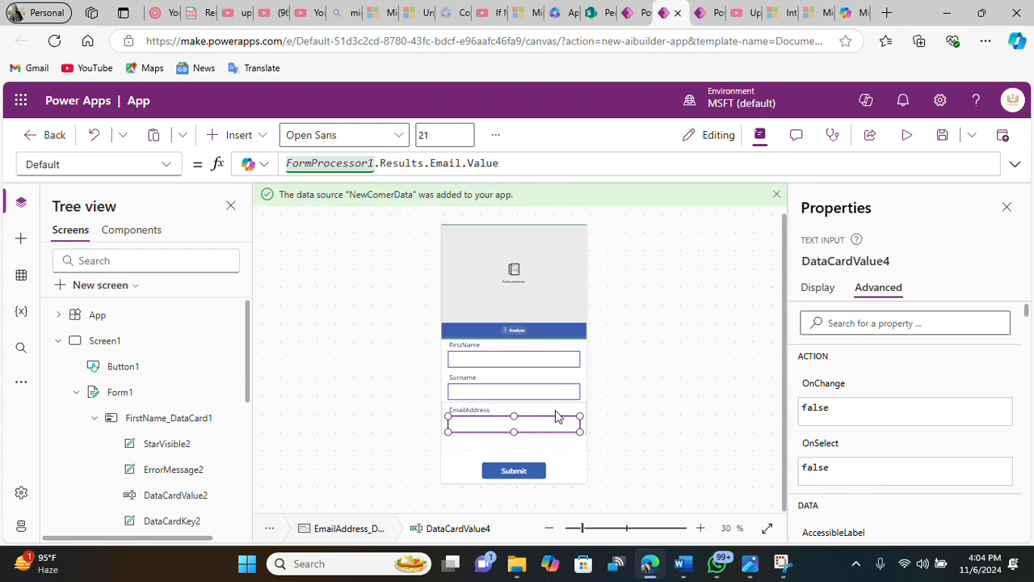
Step: Open the app in preview mode
left_click(1005, 171)
left_click(1005, 171)
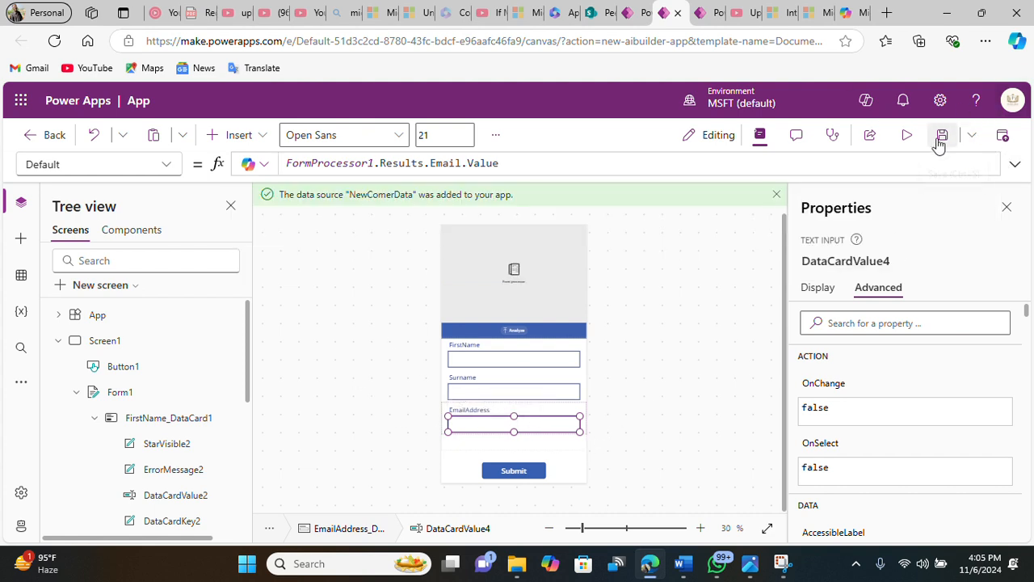
left_click(909, 137)
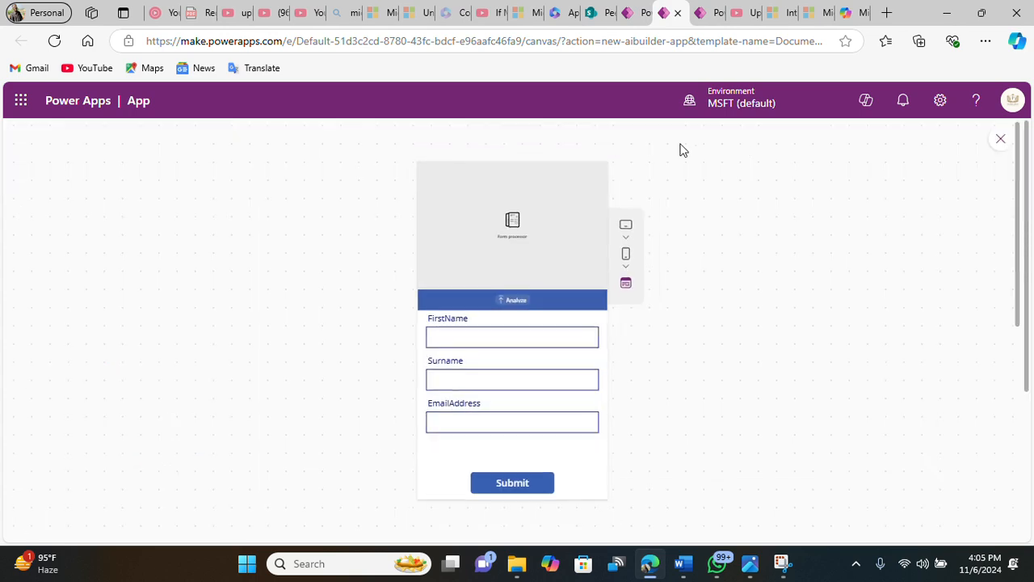
Step: Upload the first WhatsApp card image from the Downloads Model folder to the form processor for analysis
left_click(434, 23)
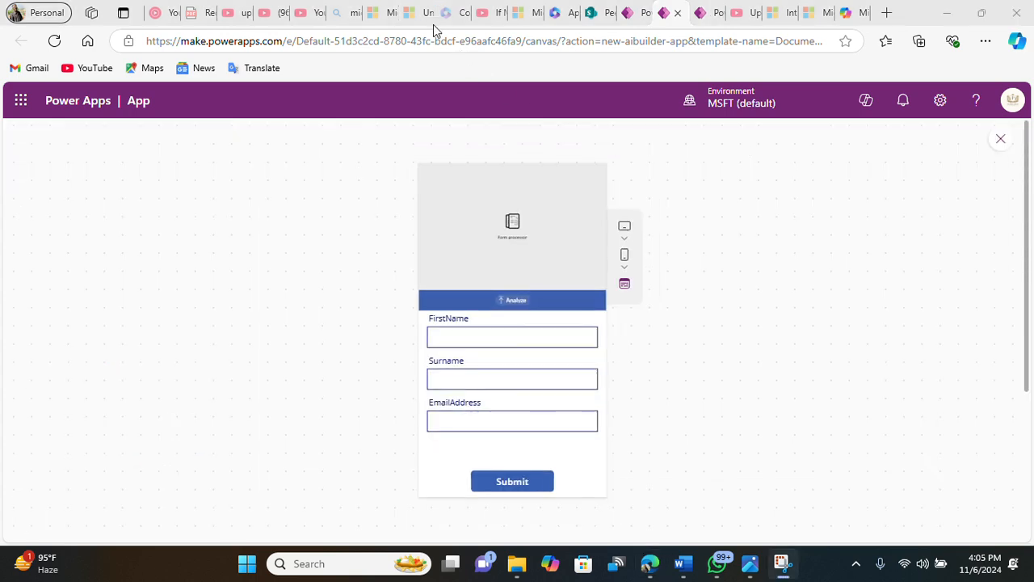
left_click(517, 310)
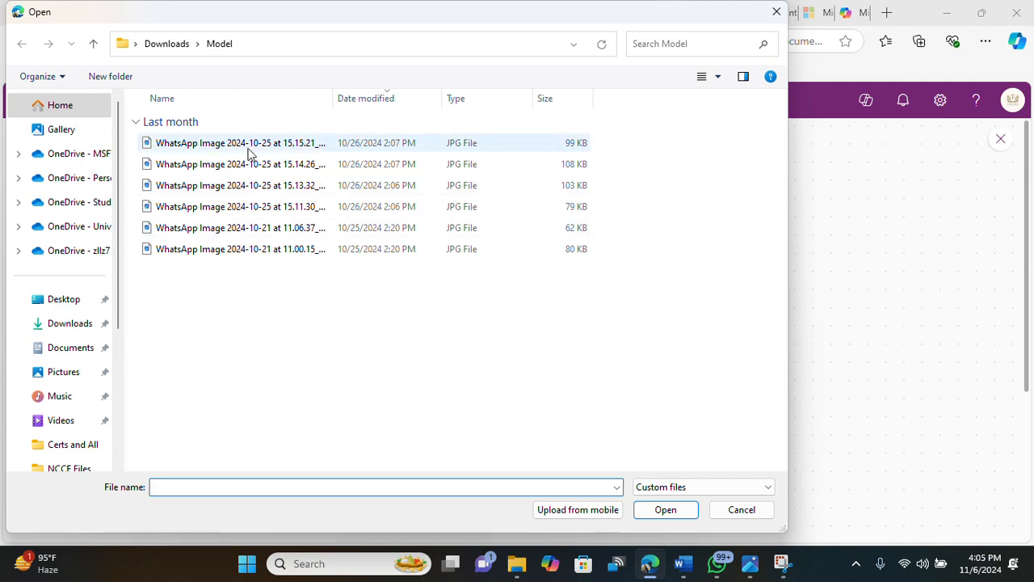
left_click(248, 152)
left_click(683, 511)
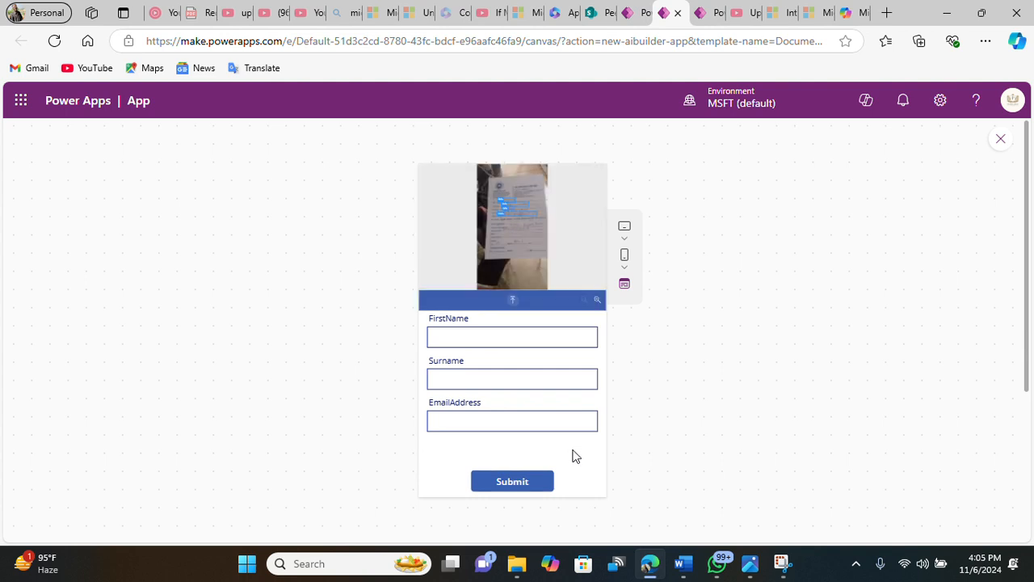
Step: Submit the extracted member details and close the preview to return to the editor
left_click(514, 483)
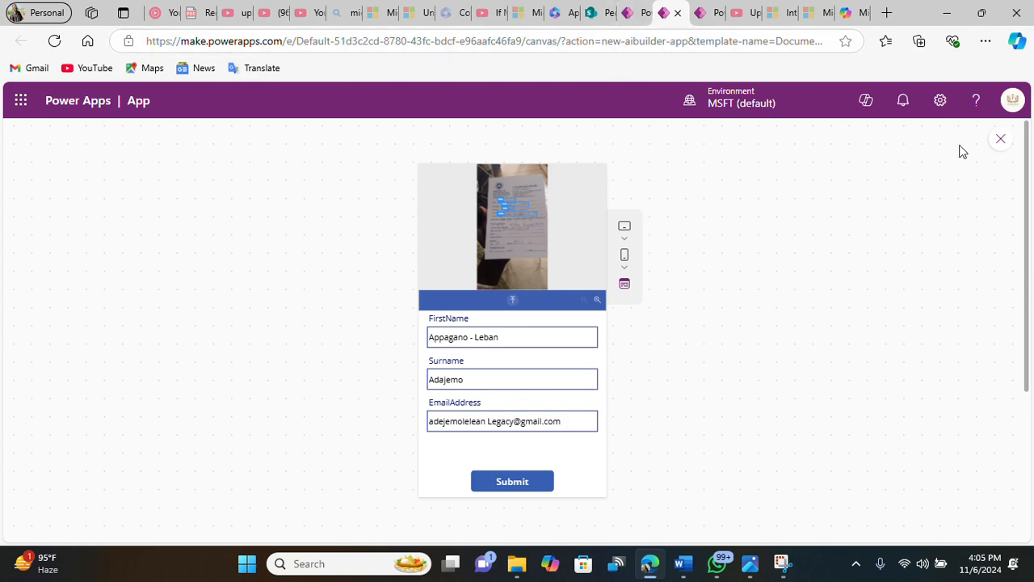
left_click(1001, 139)
left_click(700, 378)
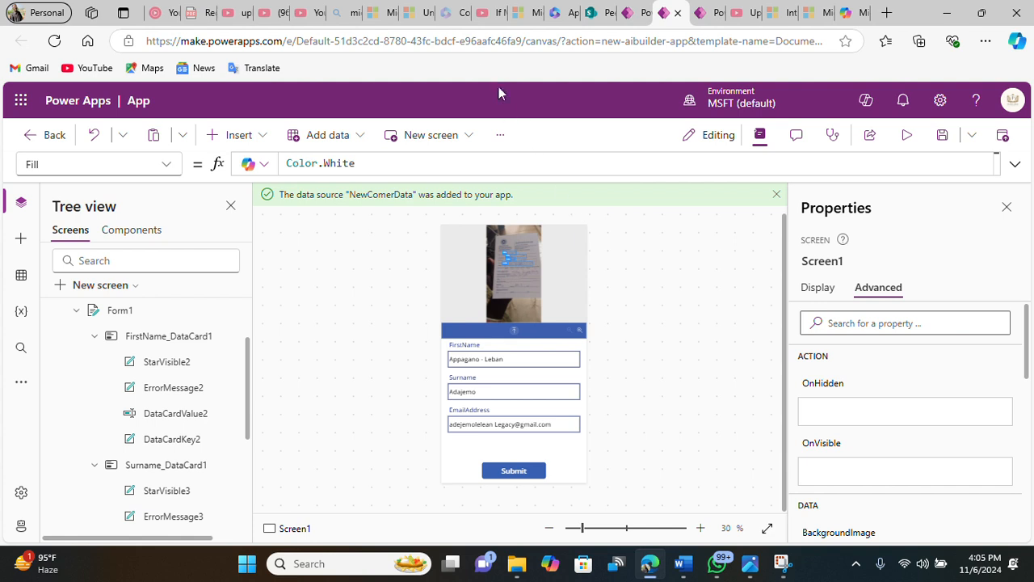
left_click(450, 36)
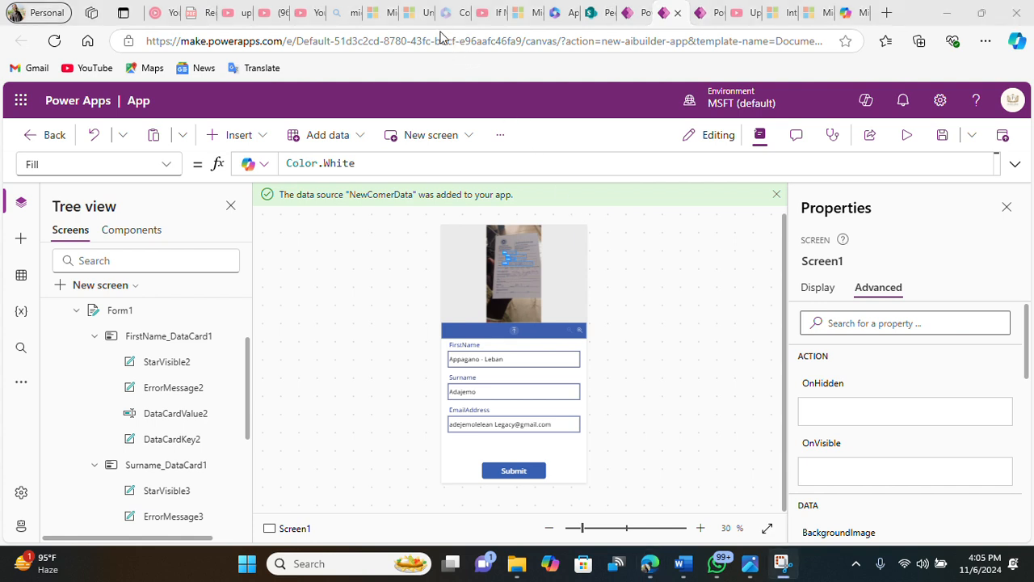